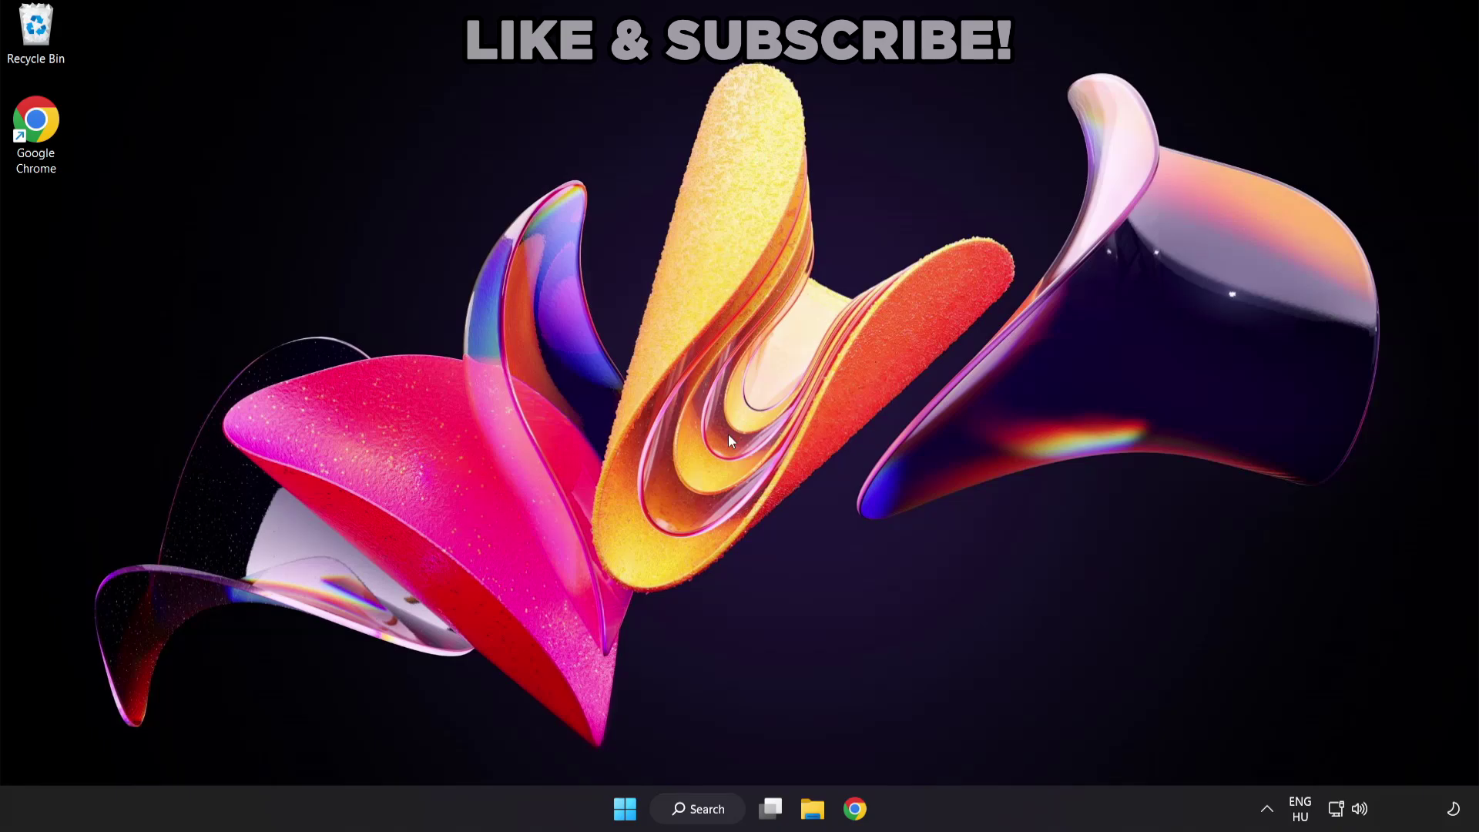
Step: Search Windows for 'device manager' to bring up Device Manager as the best match
left_click(715, 819)
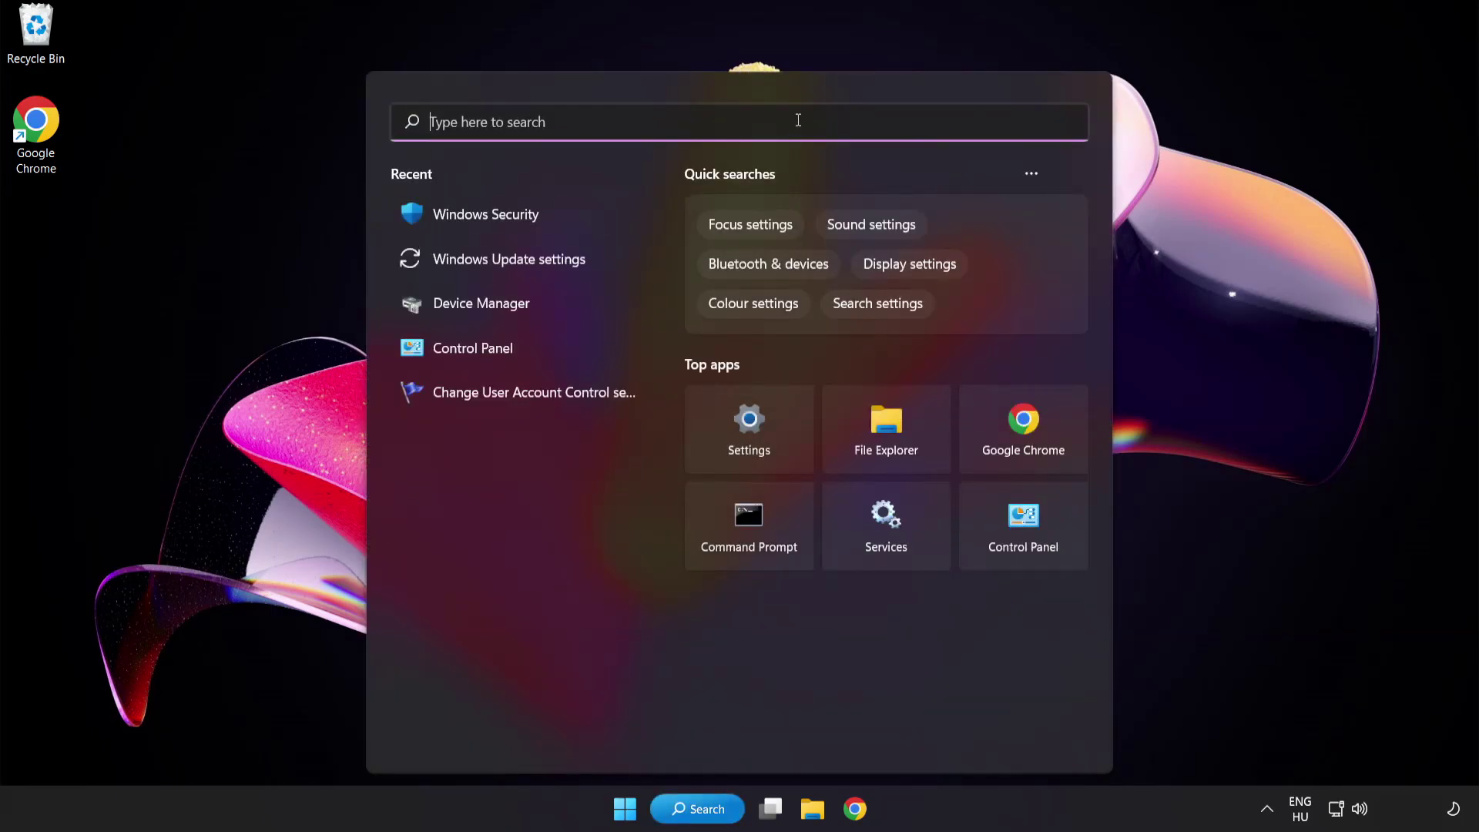
type("device ma")
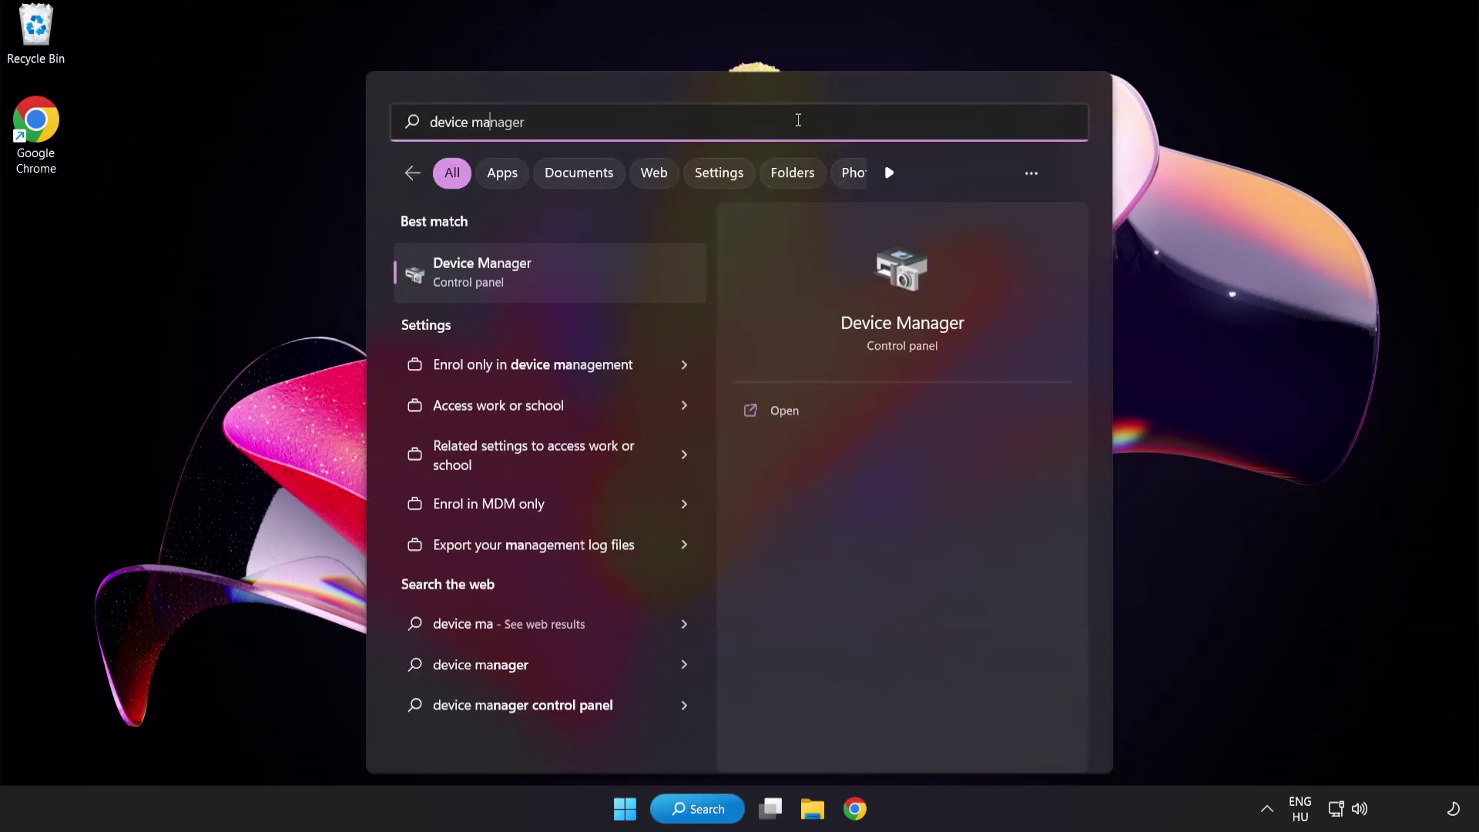
type("nager")
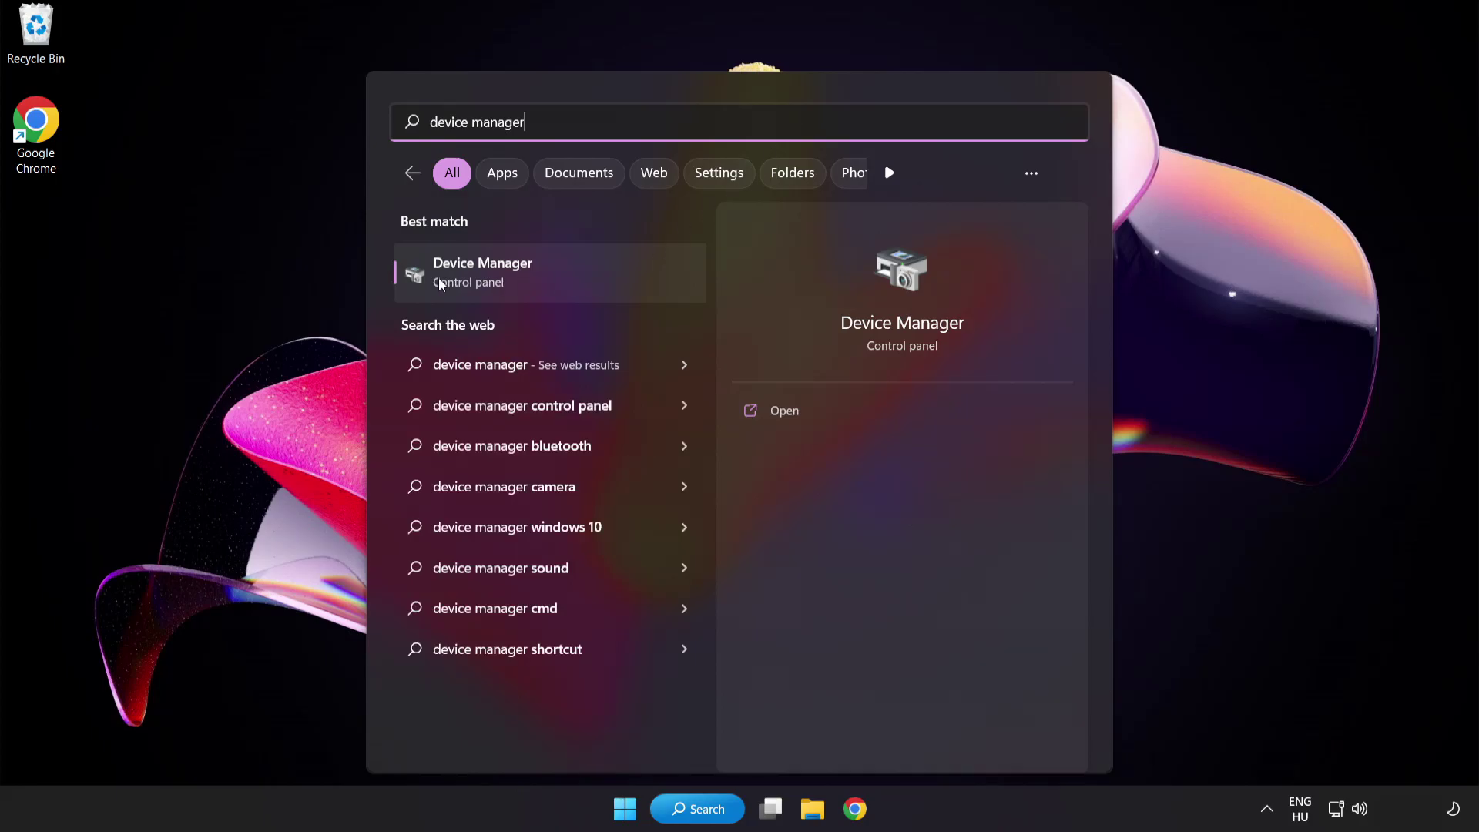
Step: Open Device Manager, expand Display adapters and bring up the VMware SVGA 3D adapter's actions
left_click(591, 279)
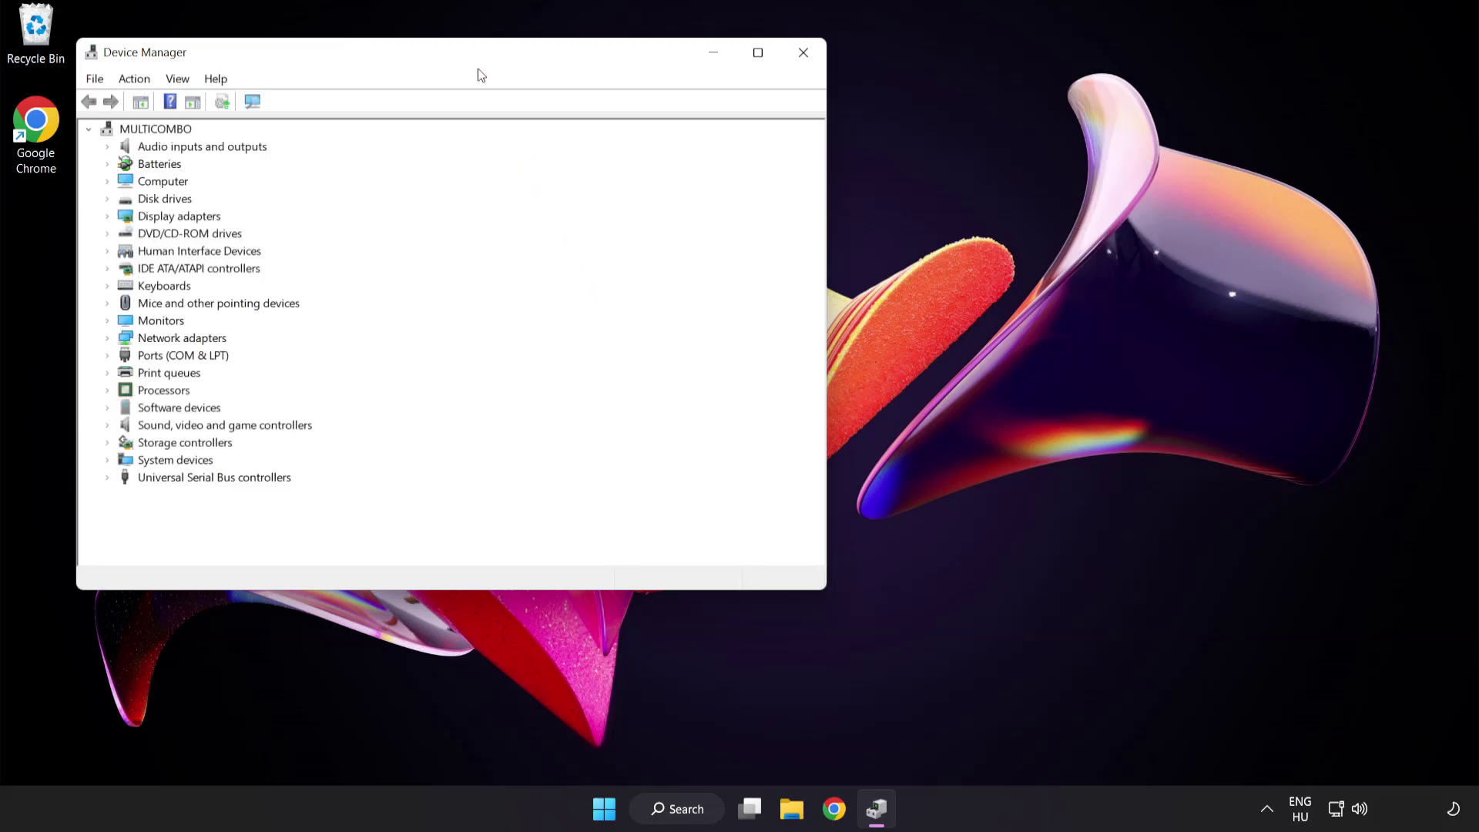
left_click_drag(477, 59, 724, 155)
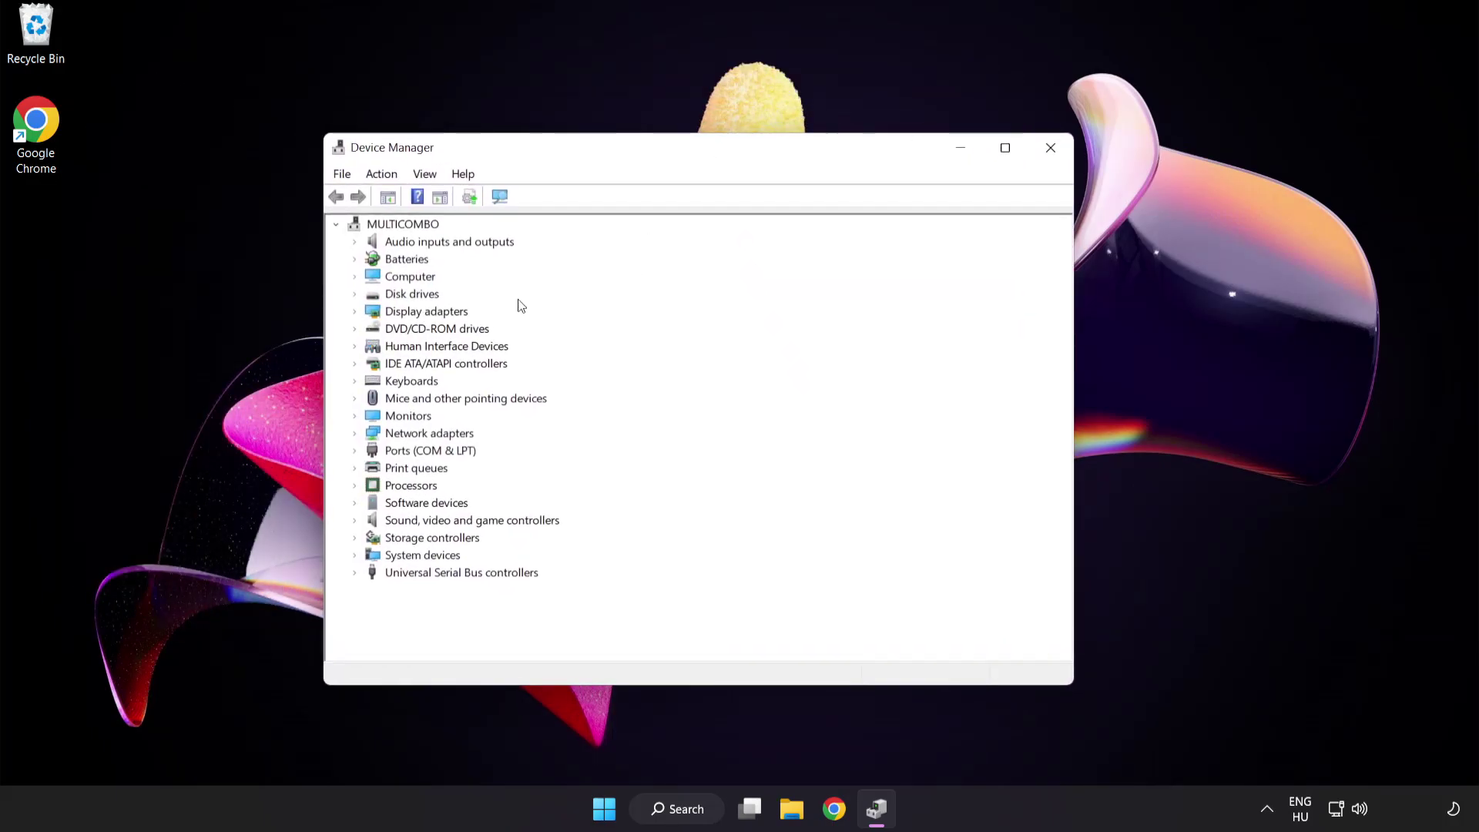
left_click(420, 313)
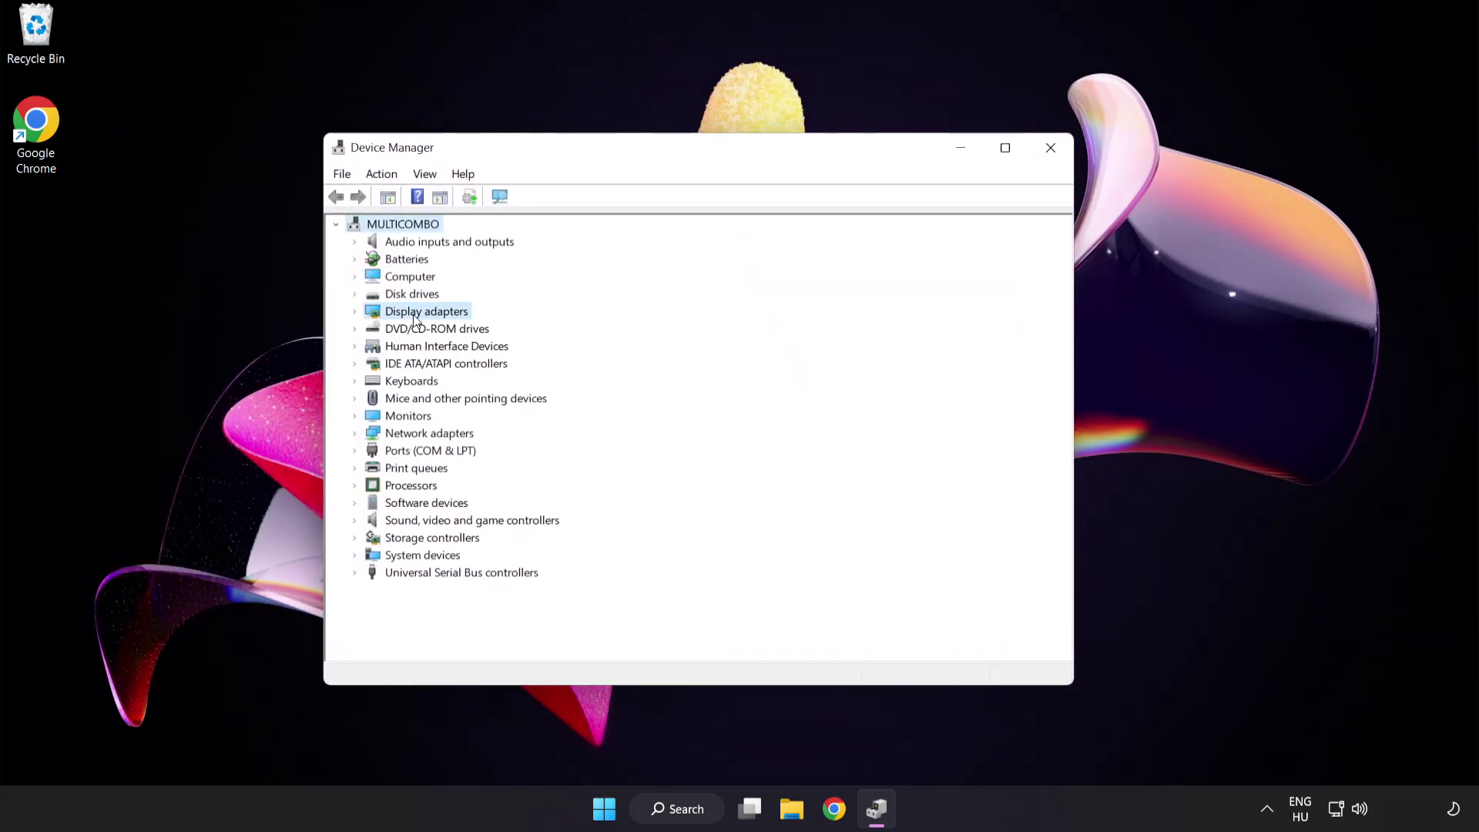
left_click(355, 313)
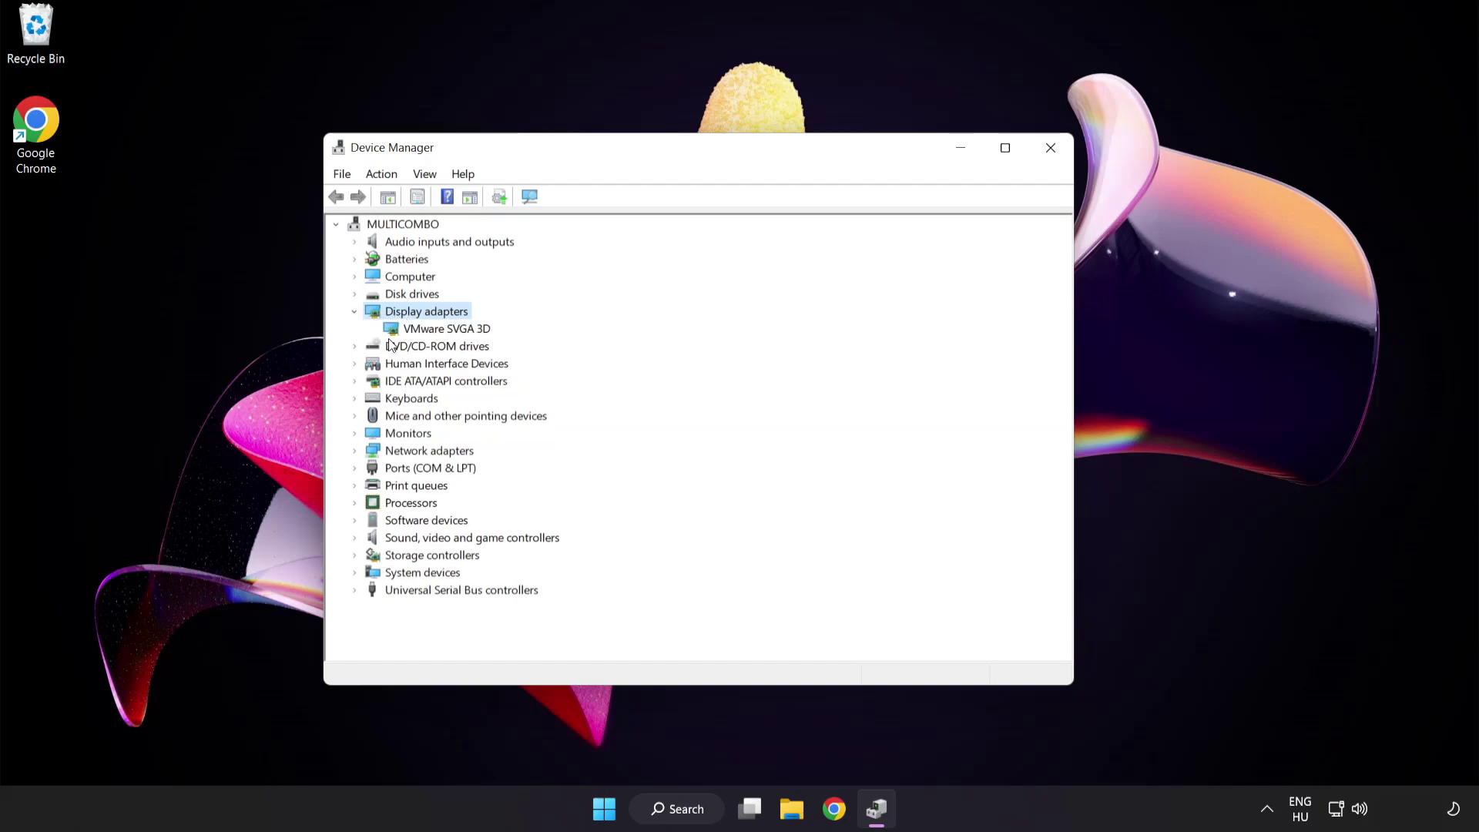
left_click(412, 331)
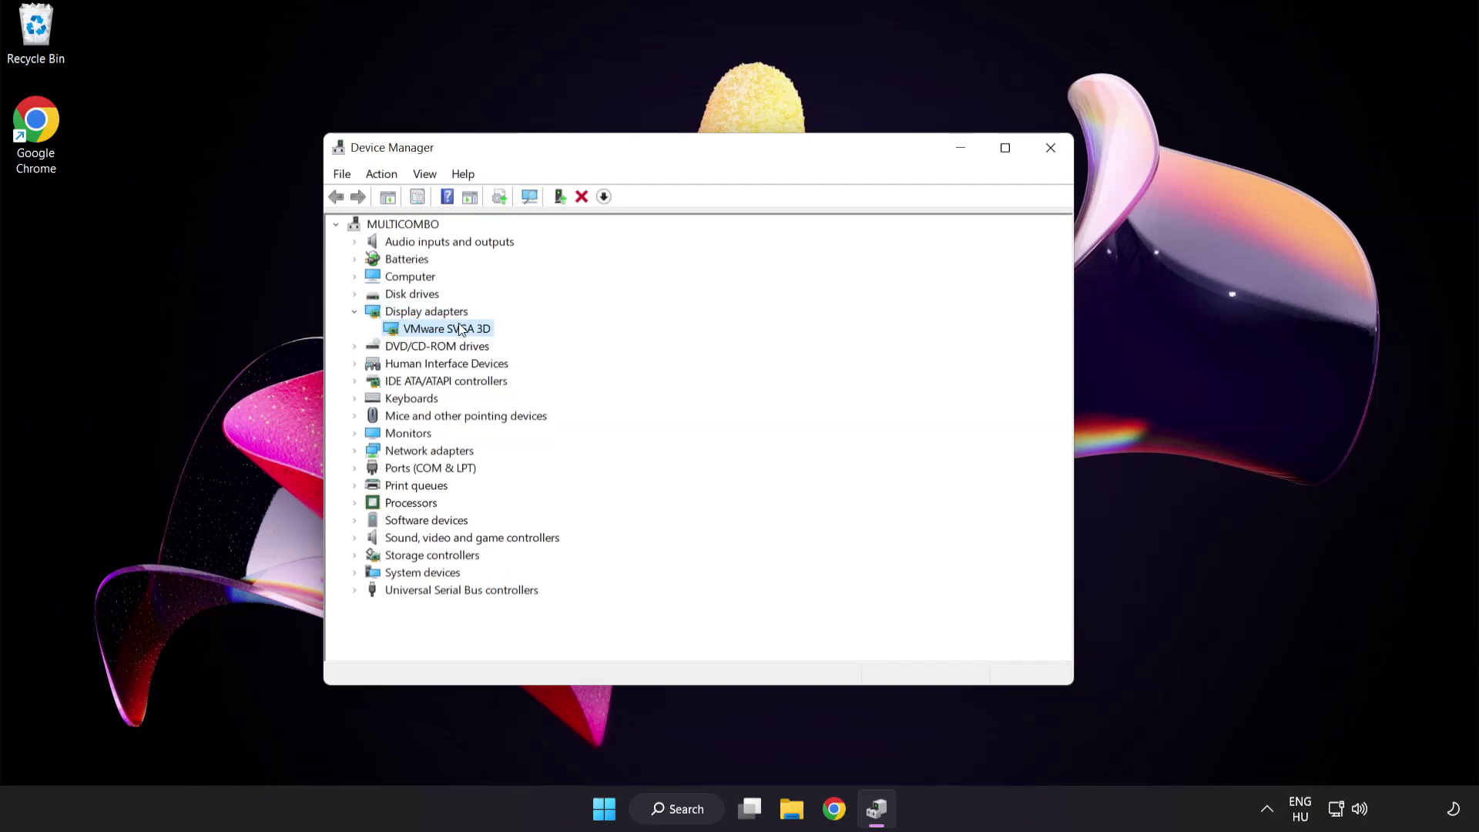
right_click(434, 328)
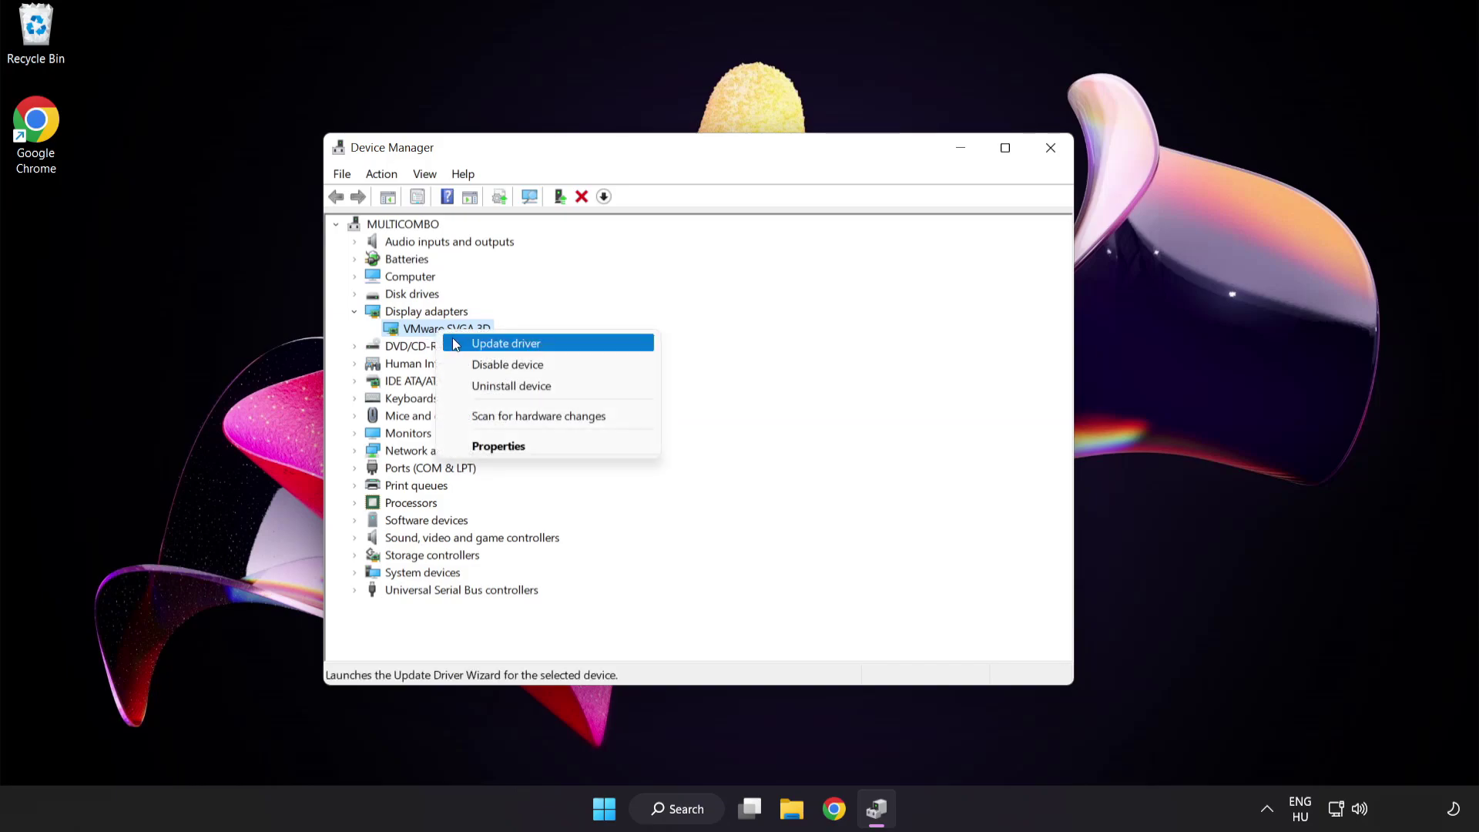
Step: Search automatically for a VMware SVGA 3D driver; the best driver is already installed
left_click(573, 344)
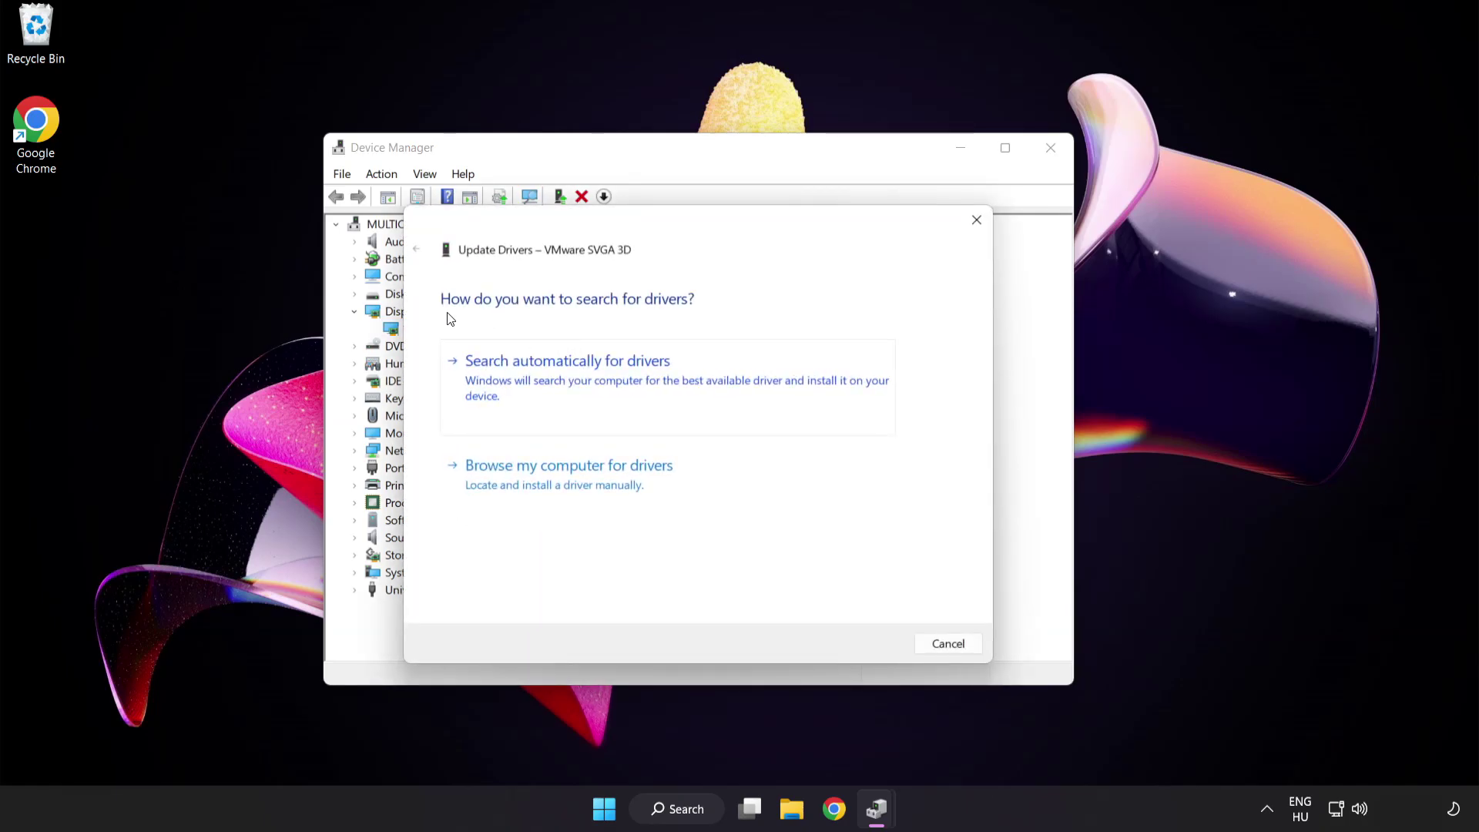
left_click(645, 383)
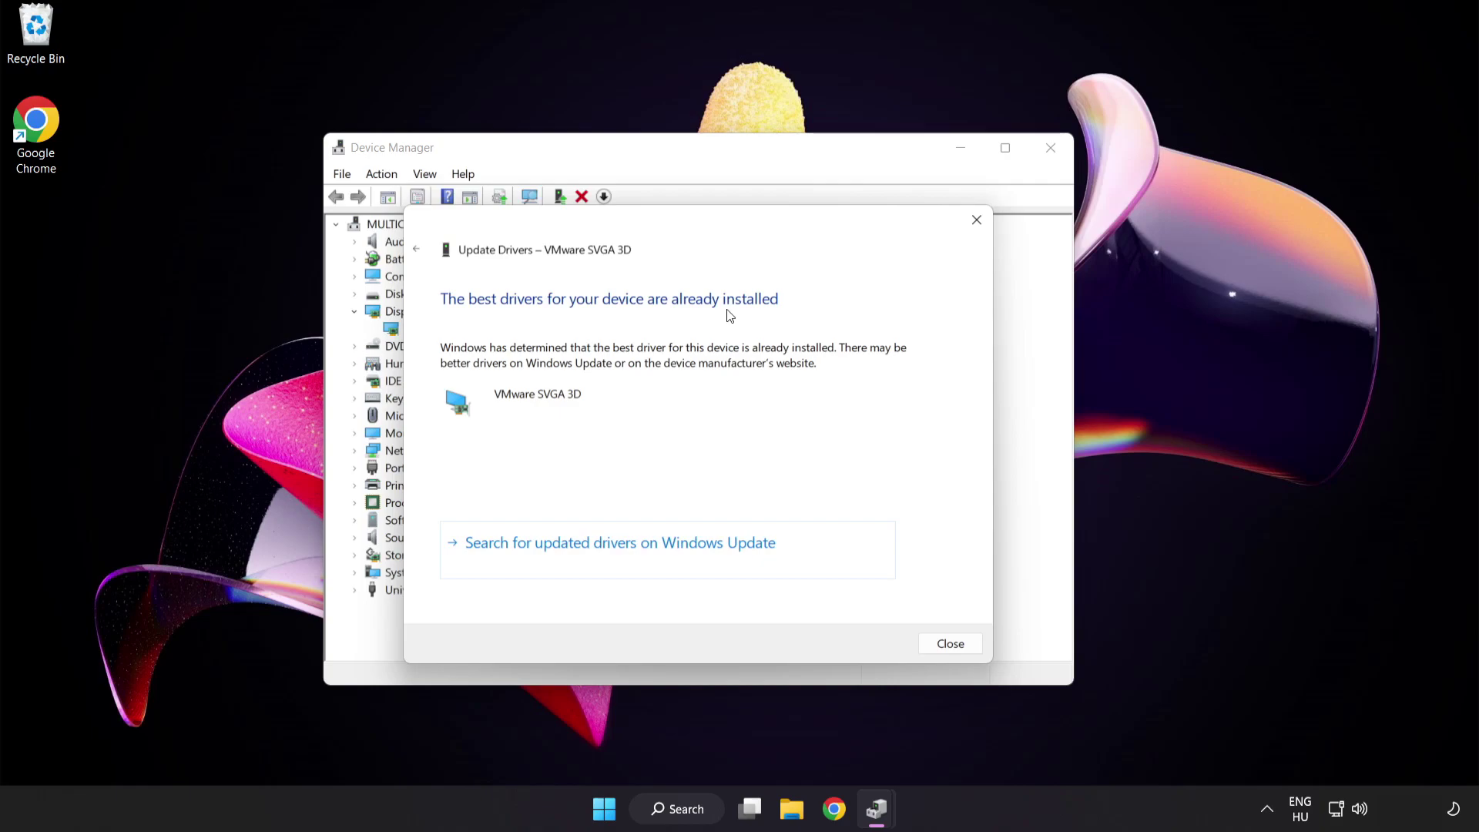
left_click(946, 649)
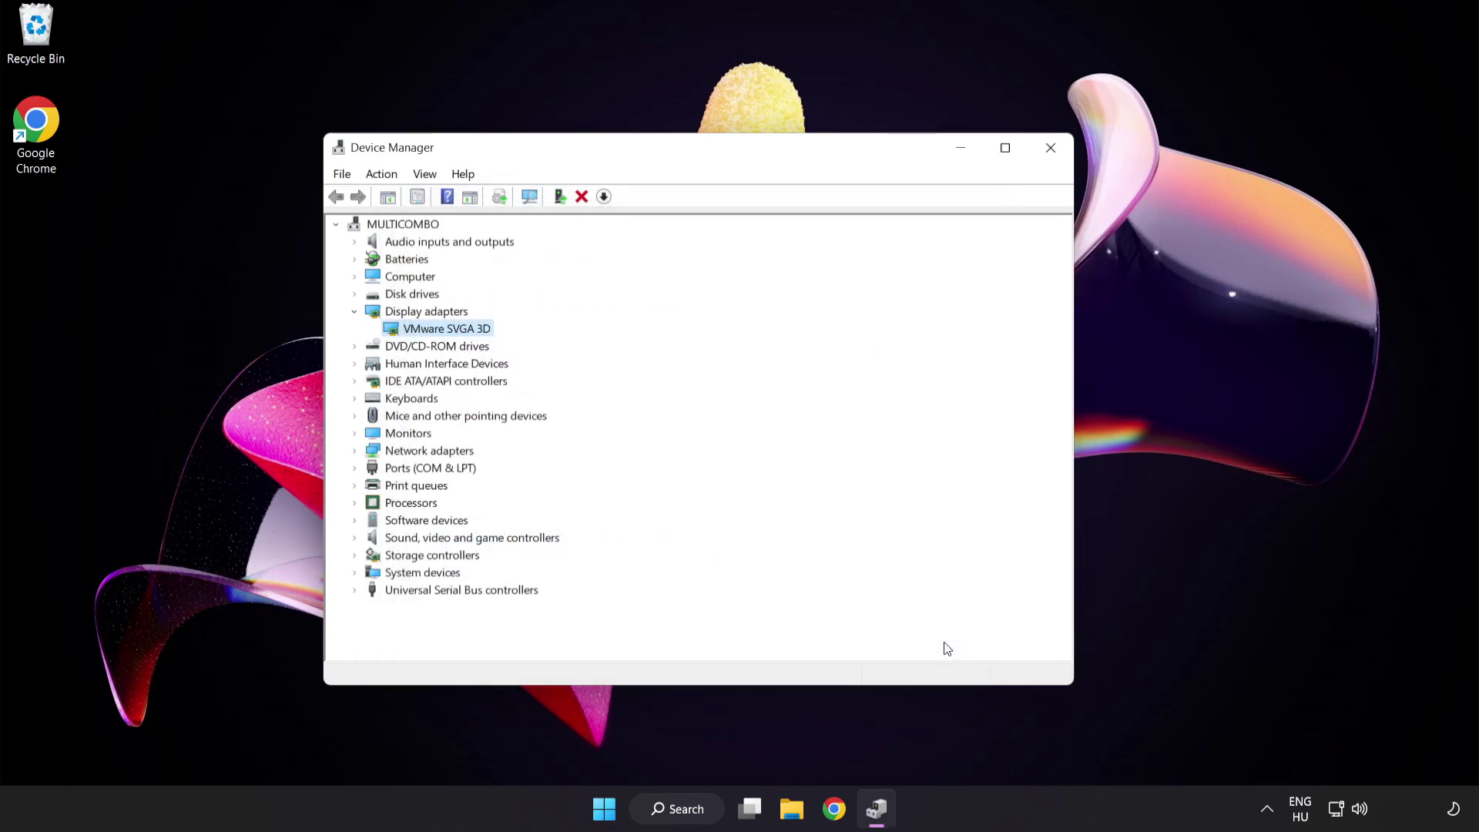
Step: Close Device Manager and search Windows for 'update'
left_click(1050, 149)
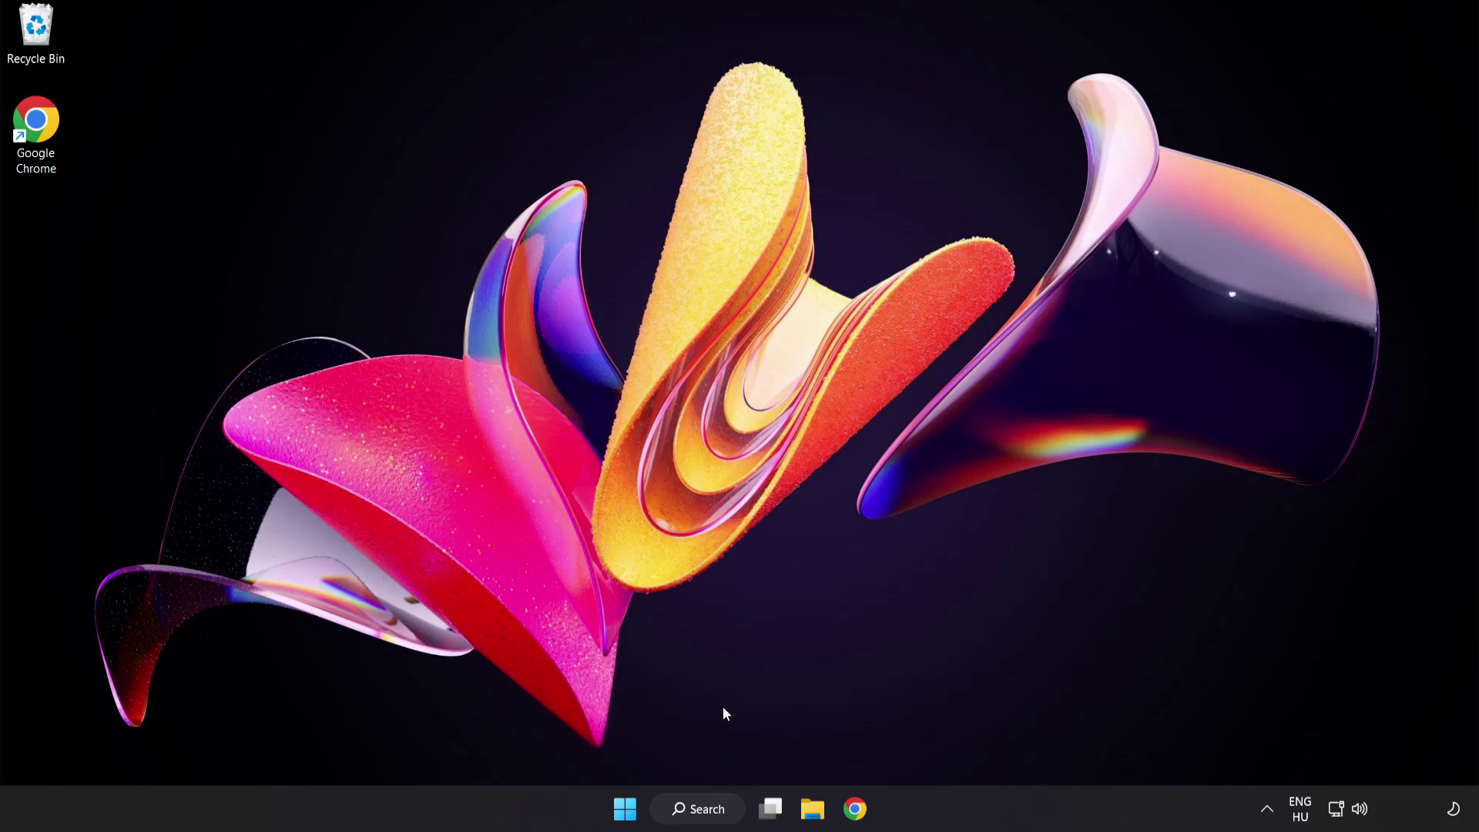
left_click(690, 811)
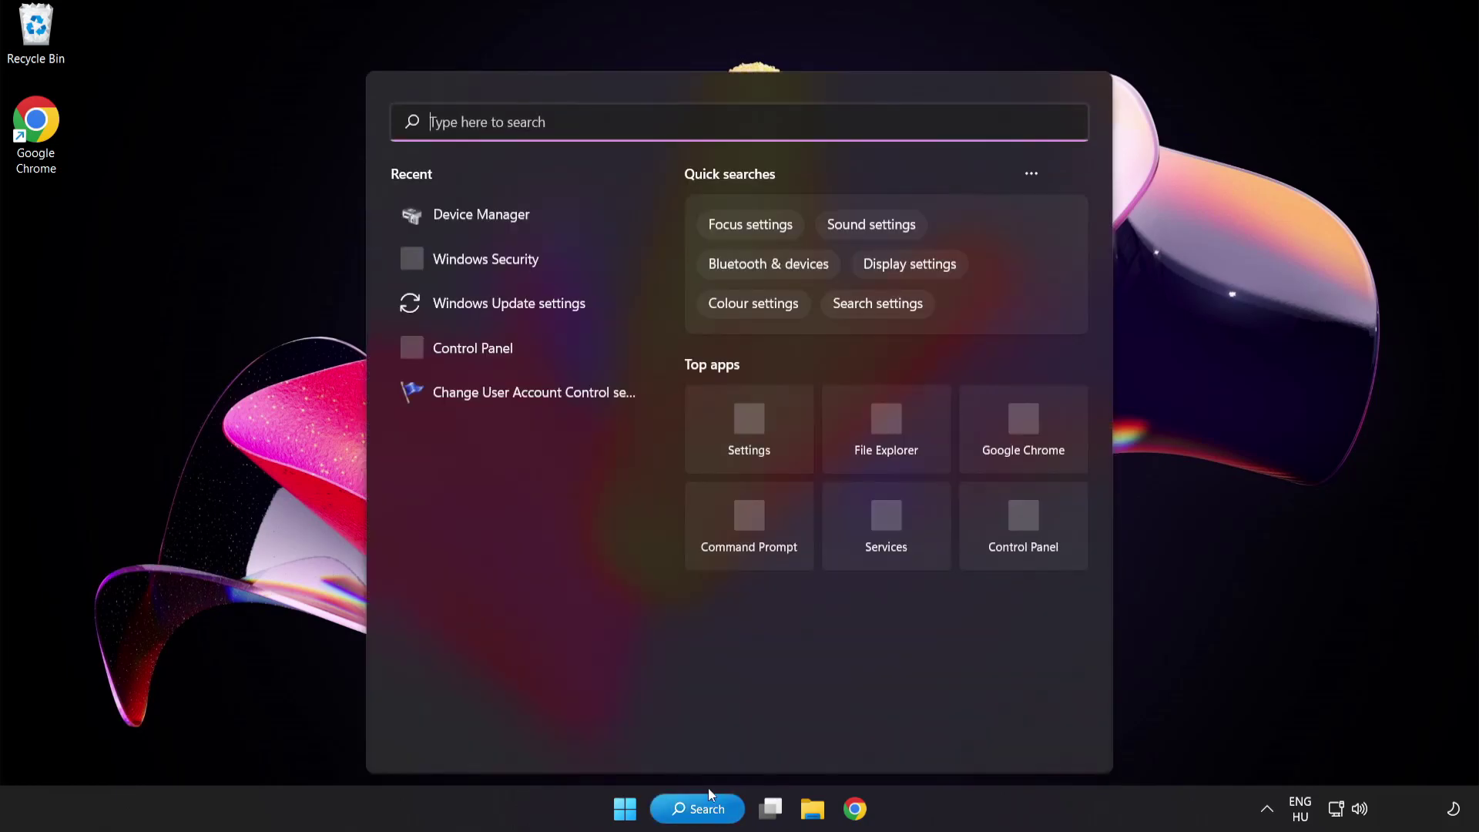
type("u")
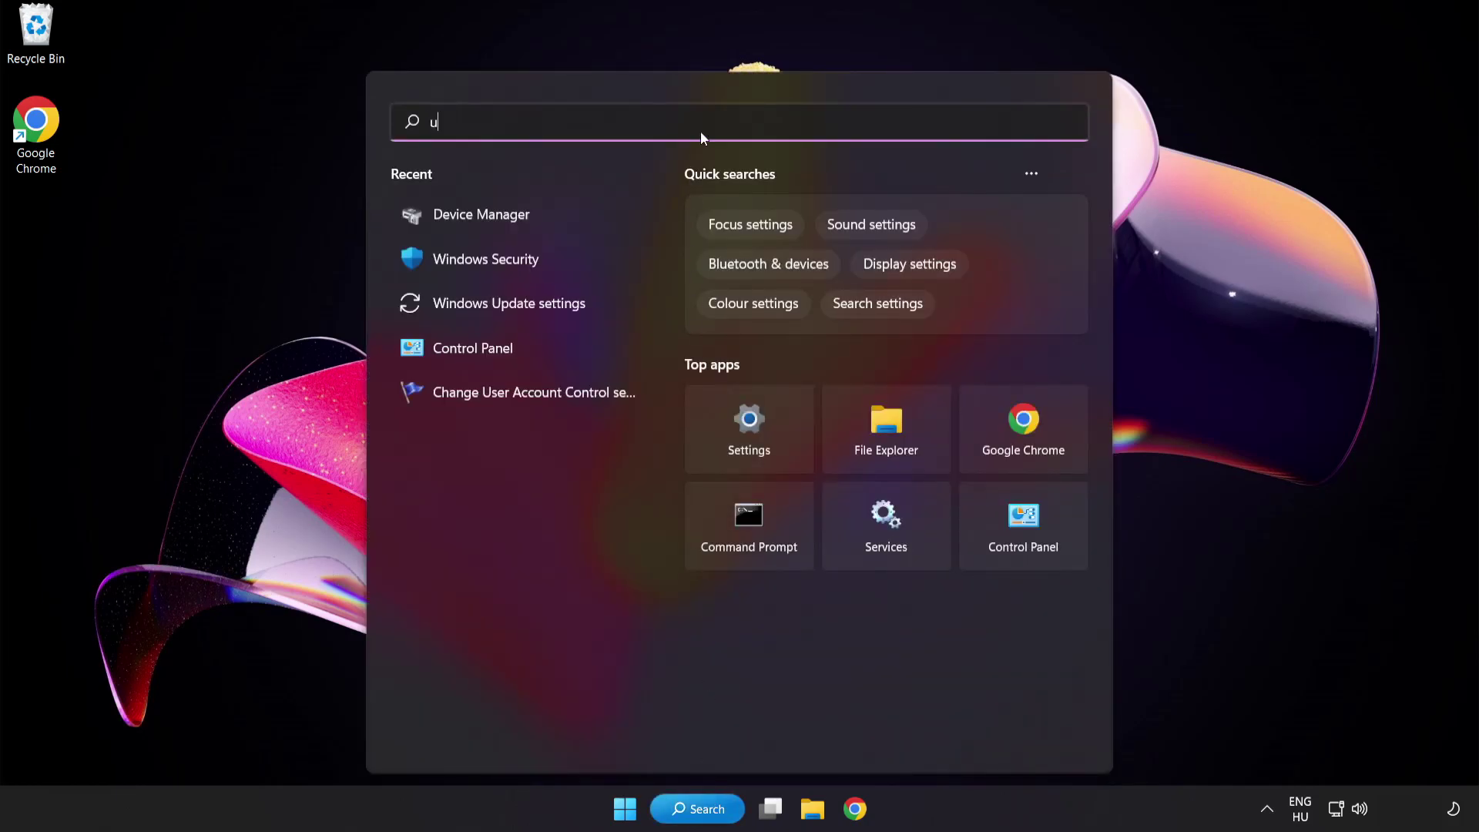
type("pdate")
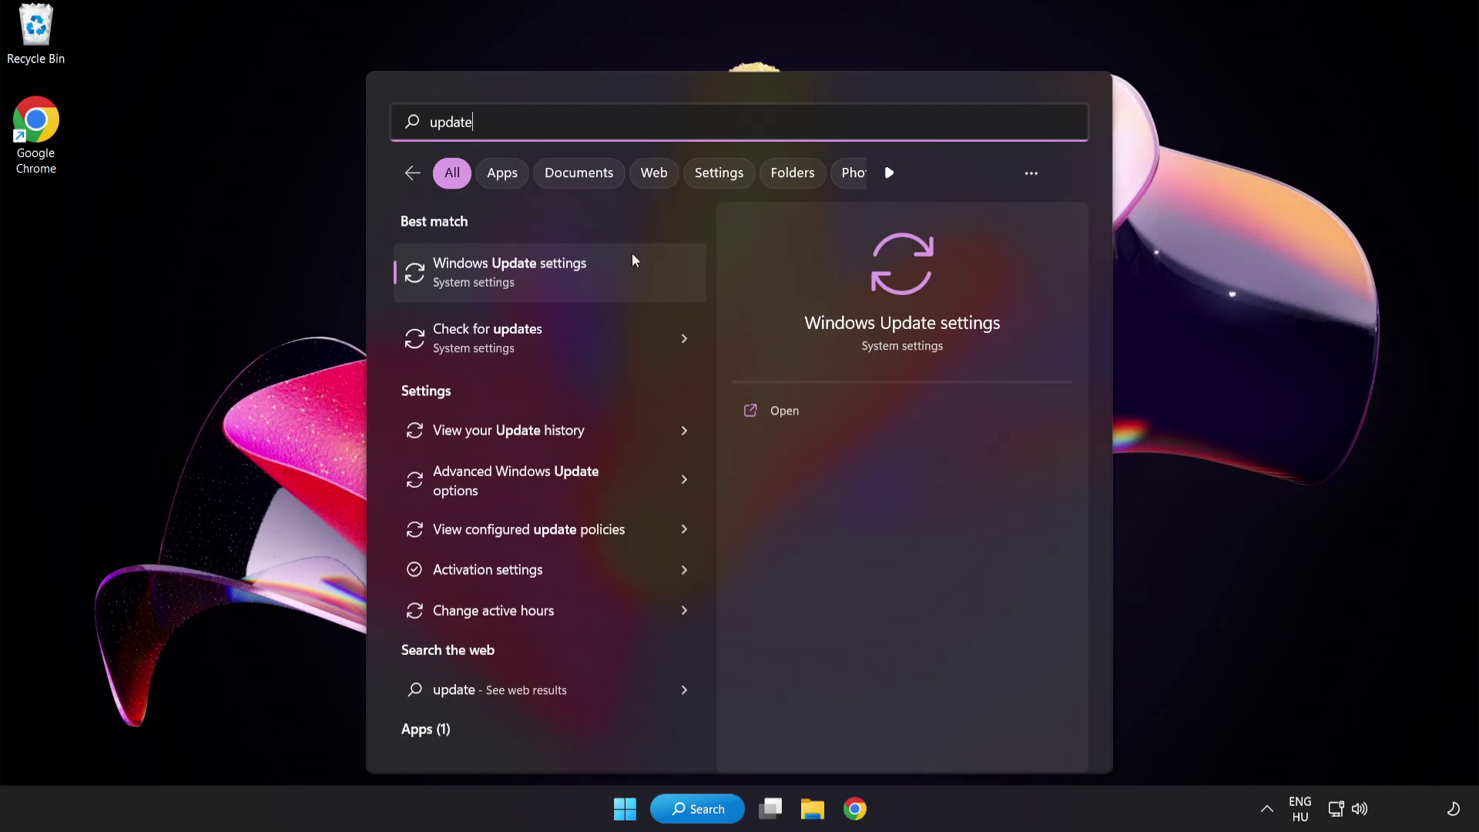
Step: Check Windows Update for updates, confirm the PC is up to date, then close Settings
left_click(566, 284)
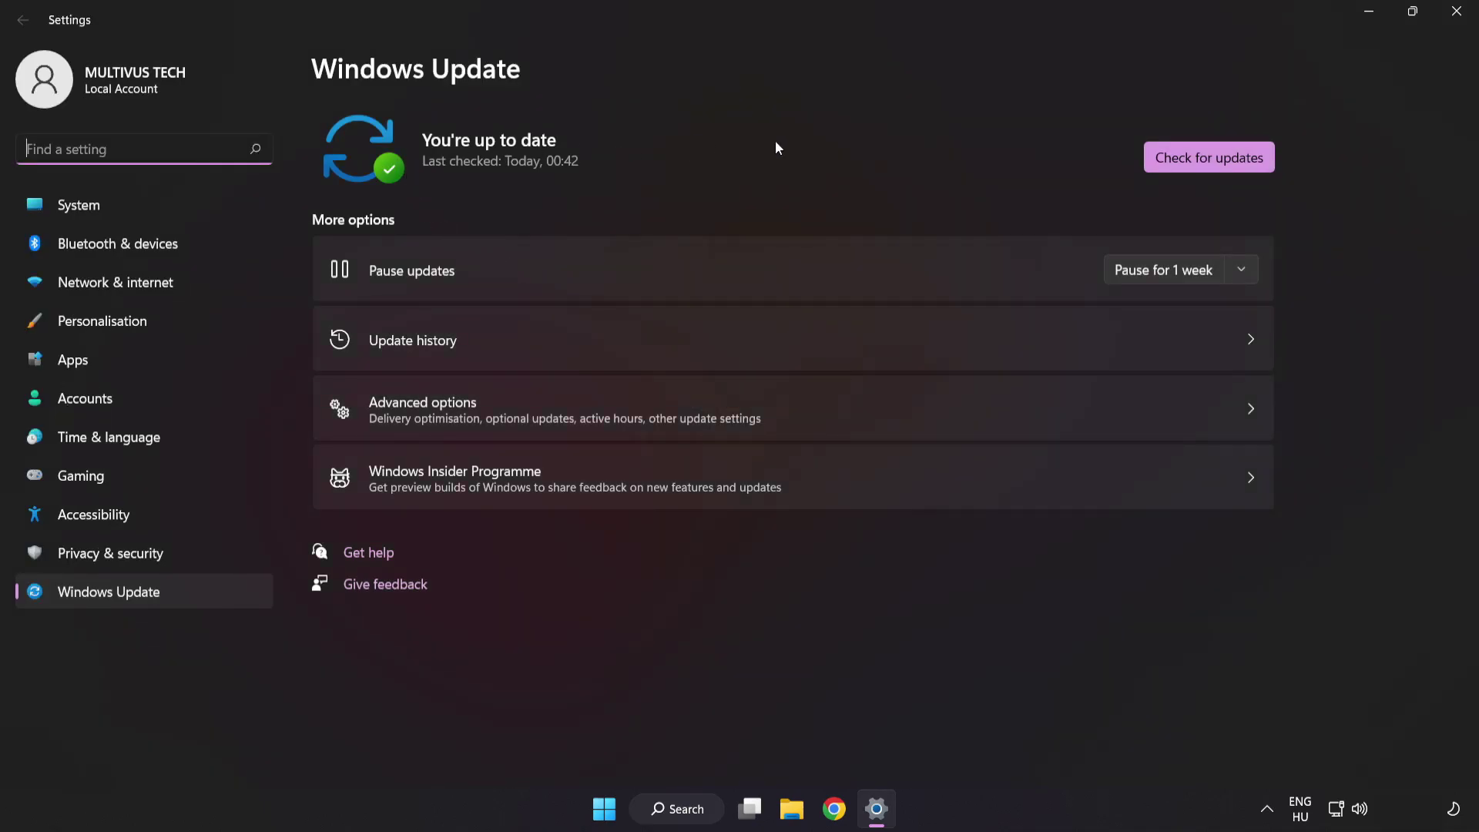
left_click(1205, 168)
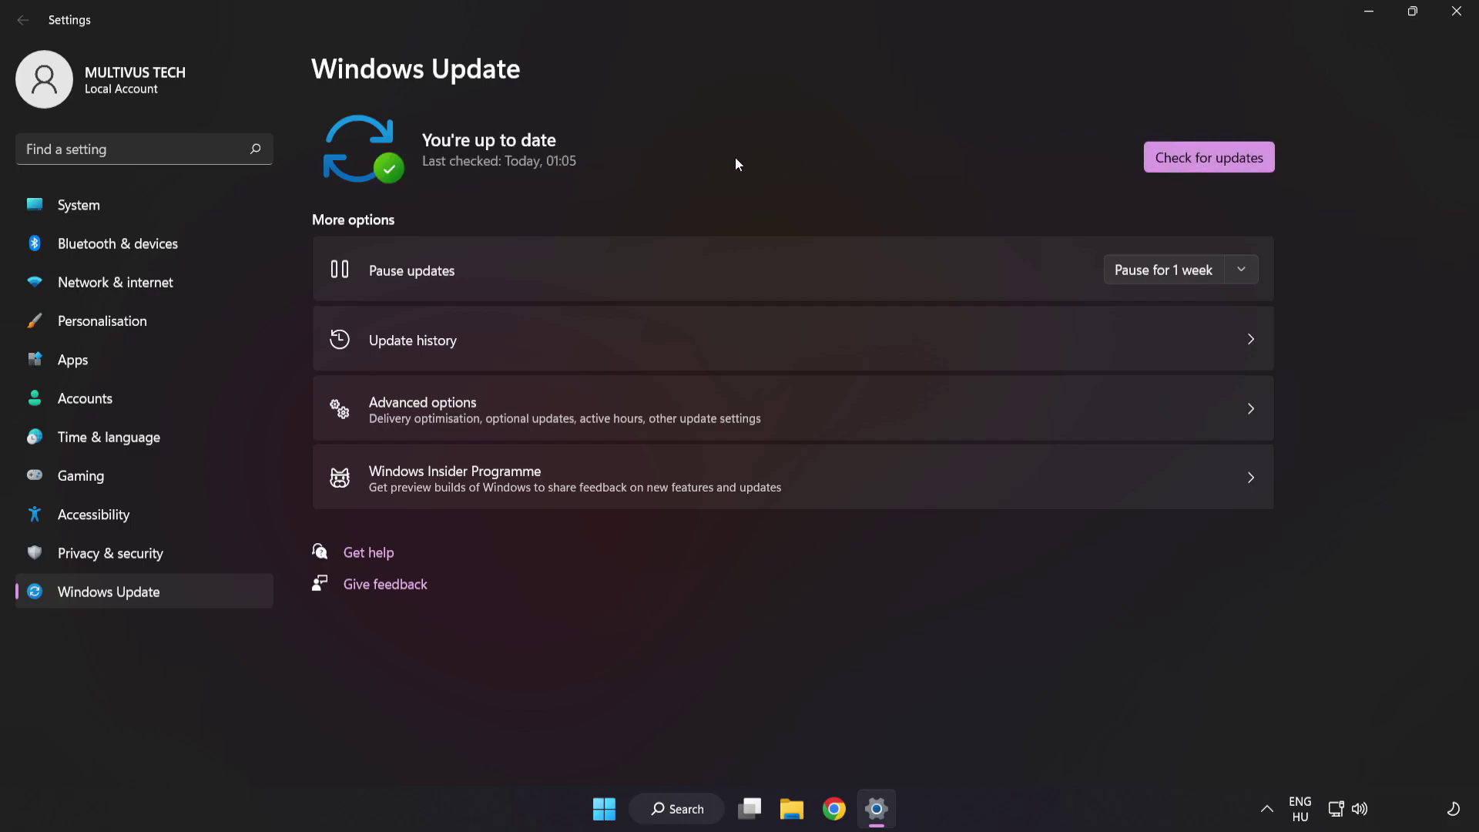
left_click(1454, 22)
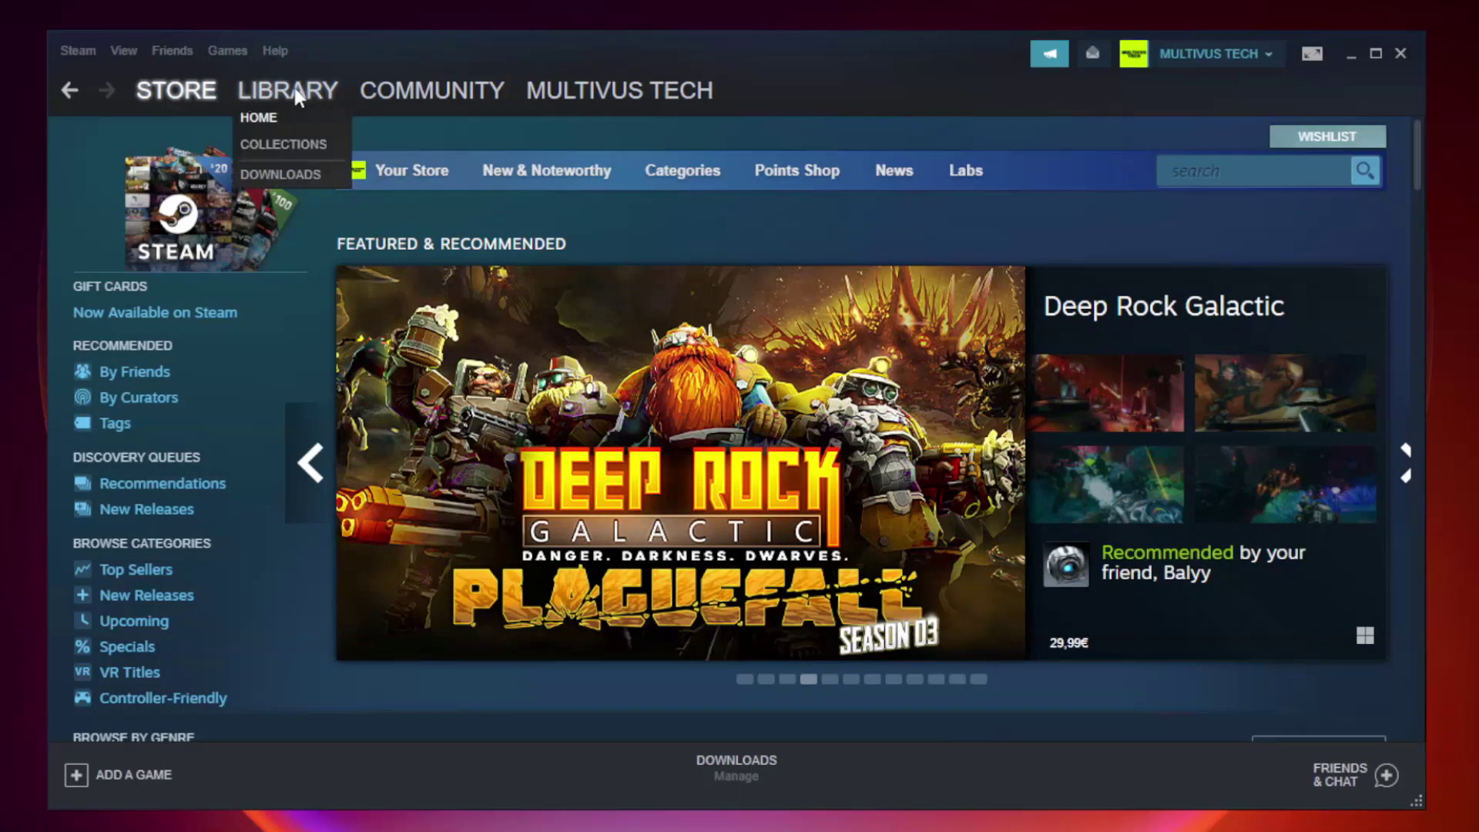
Step: Open the Steam library and bring up the options for the game under Favorites
mouse_move(288, 90)
left_click(300, 99)
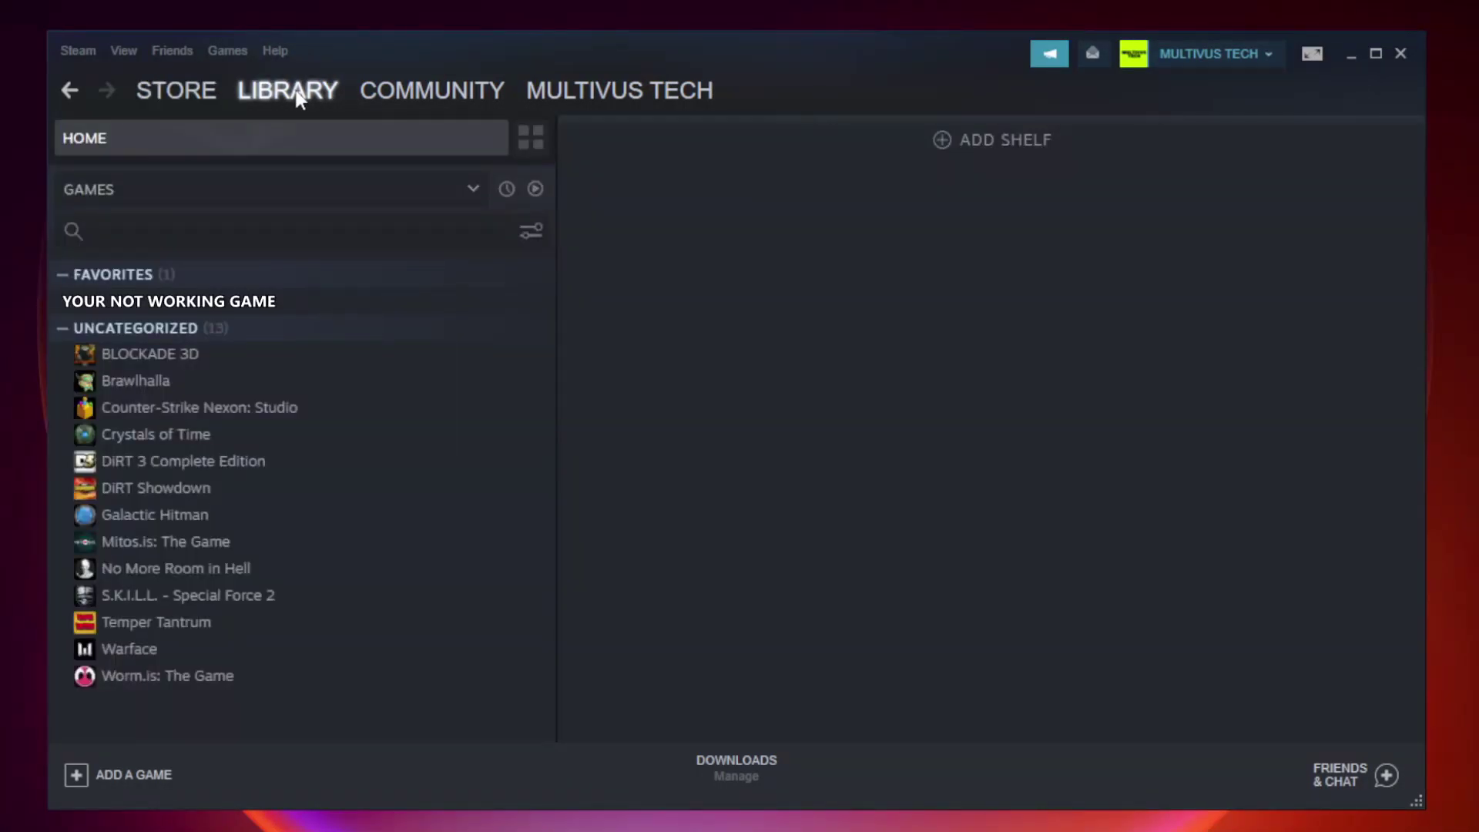
right_click(321, 309)
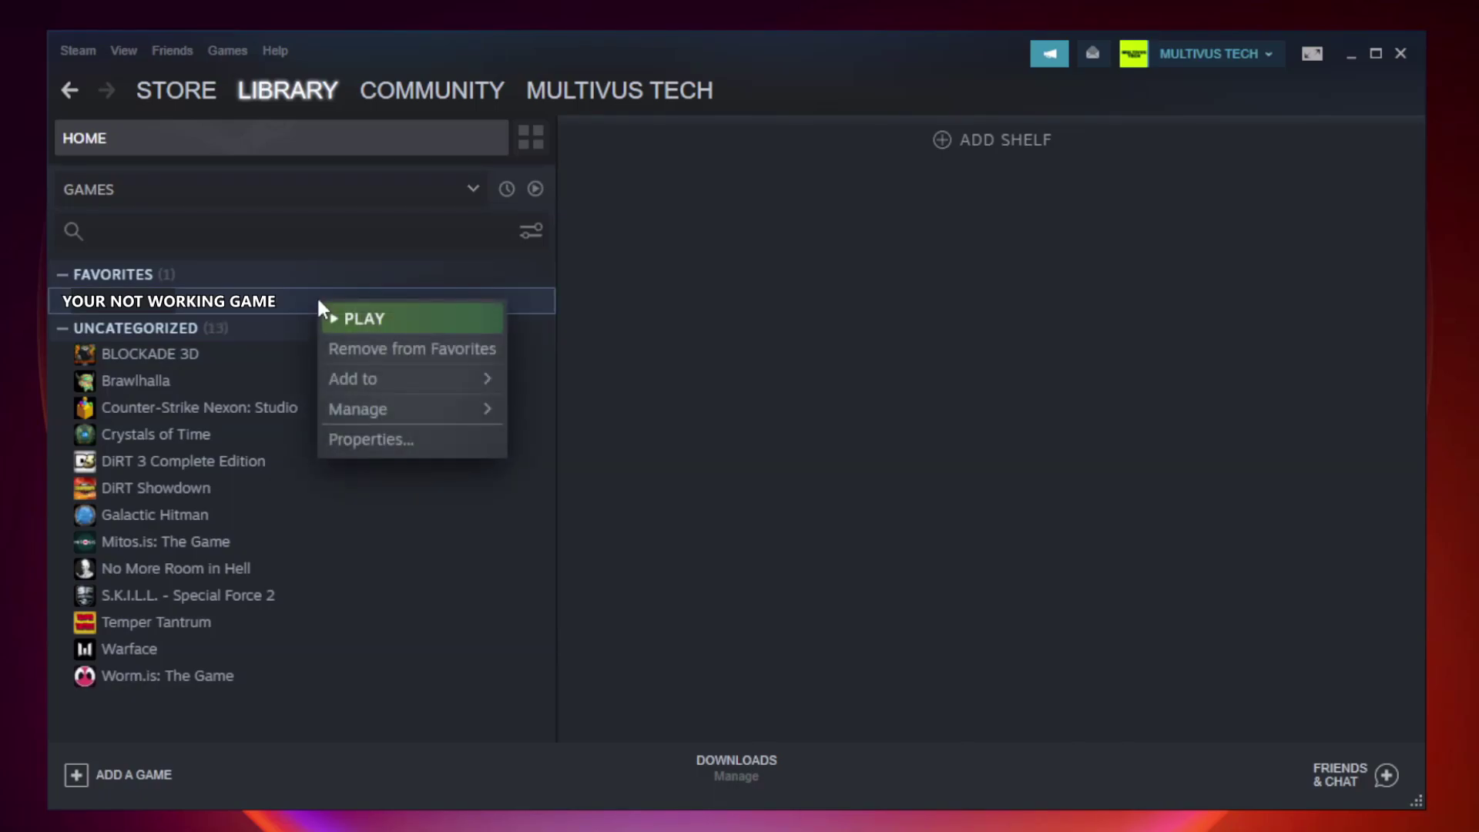
Step: Verify Unturned's game files under Properties > Local Files, validating all 9192 files
left_click(407, 437)
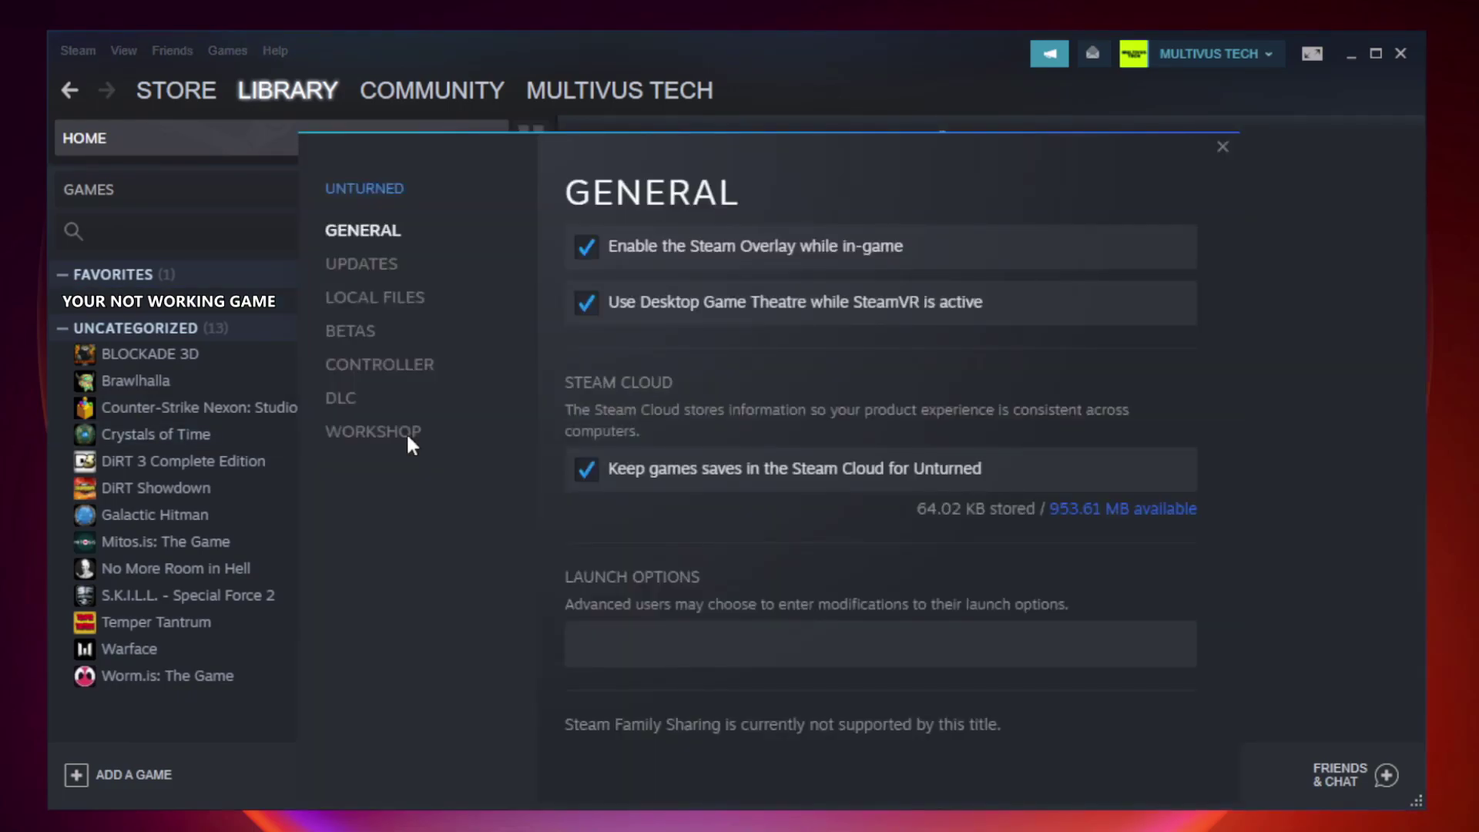
left_click(394, 308)
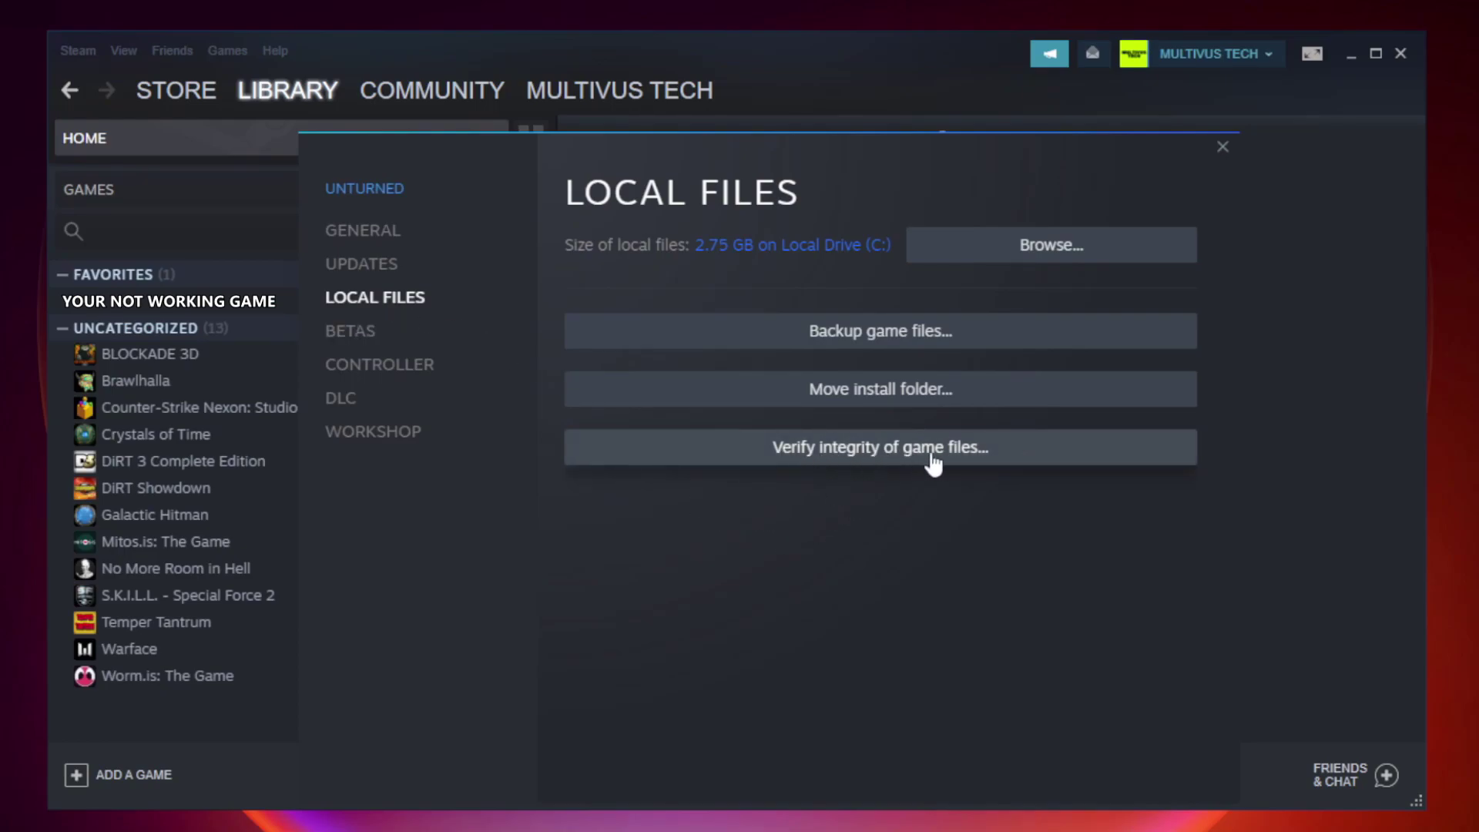
left_click(895, 455)
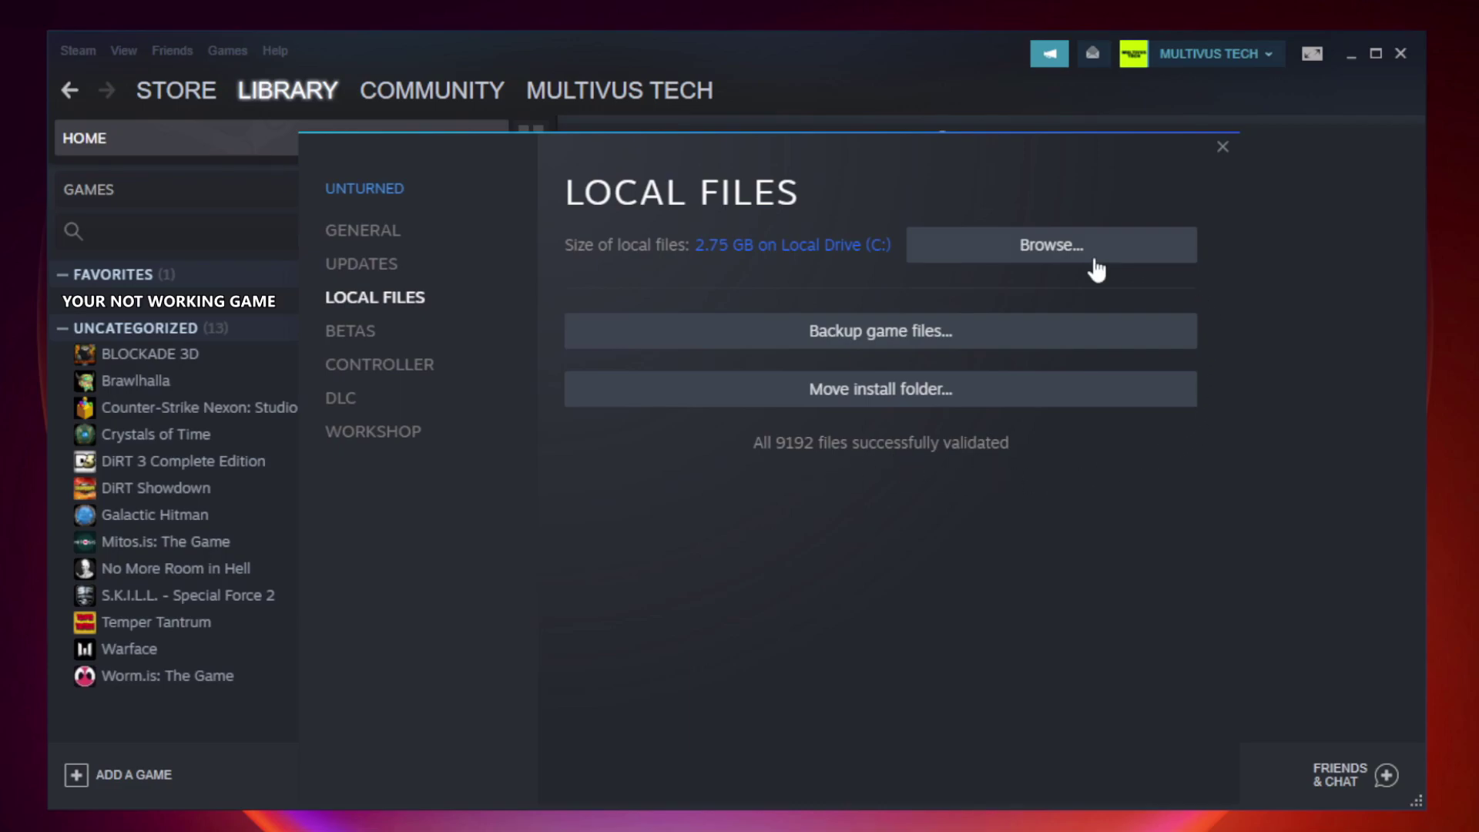
Step: Open the game's install folder and bring up the YOUR NOT WORKING GAME shortcut's context menu
left_click(1054, 258)
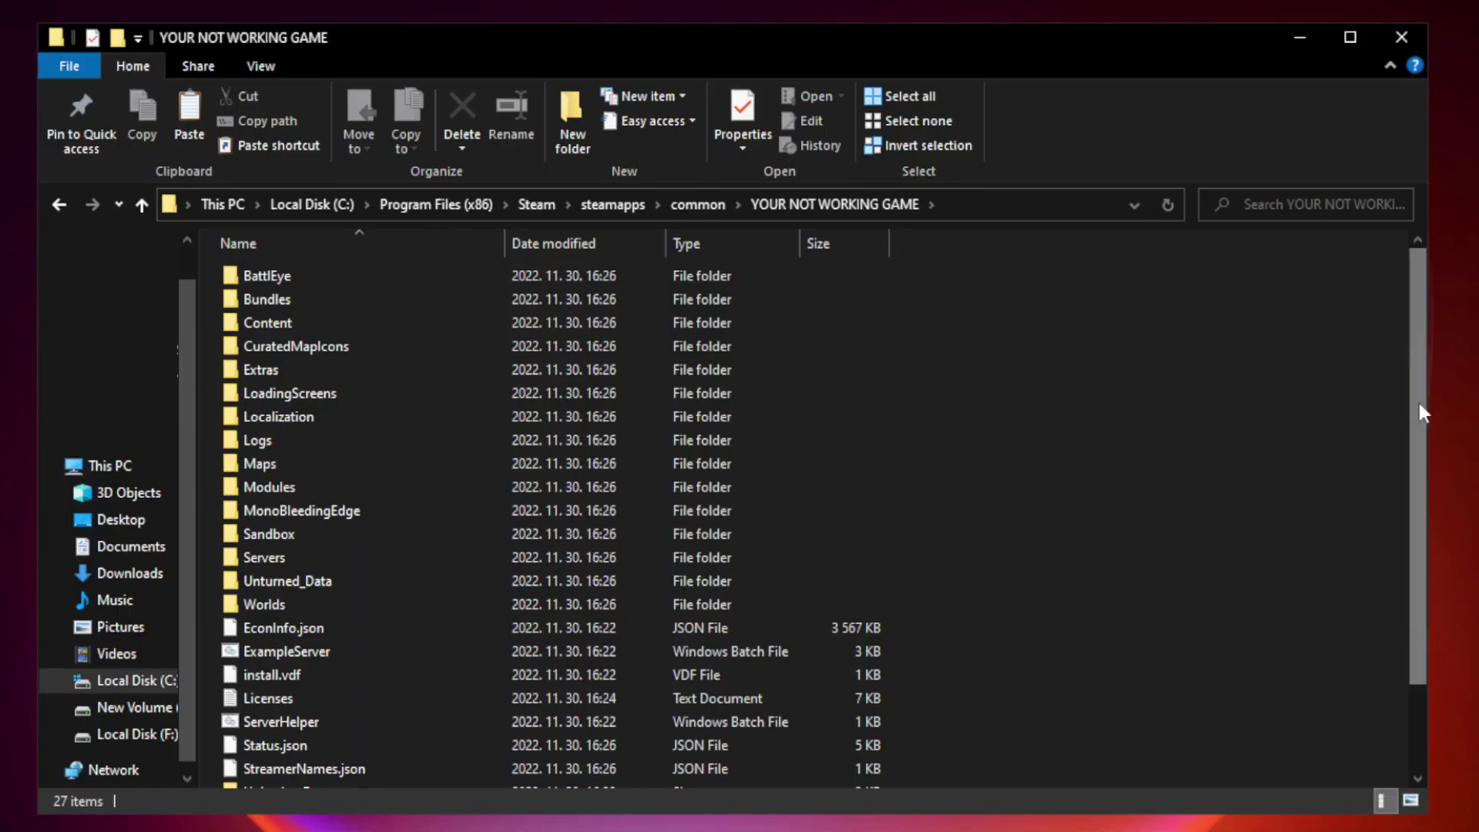
left_click_drag(1420, 407, 1423, 540)
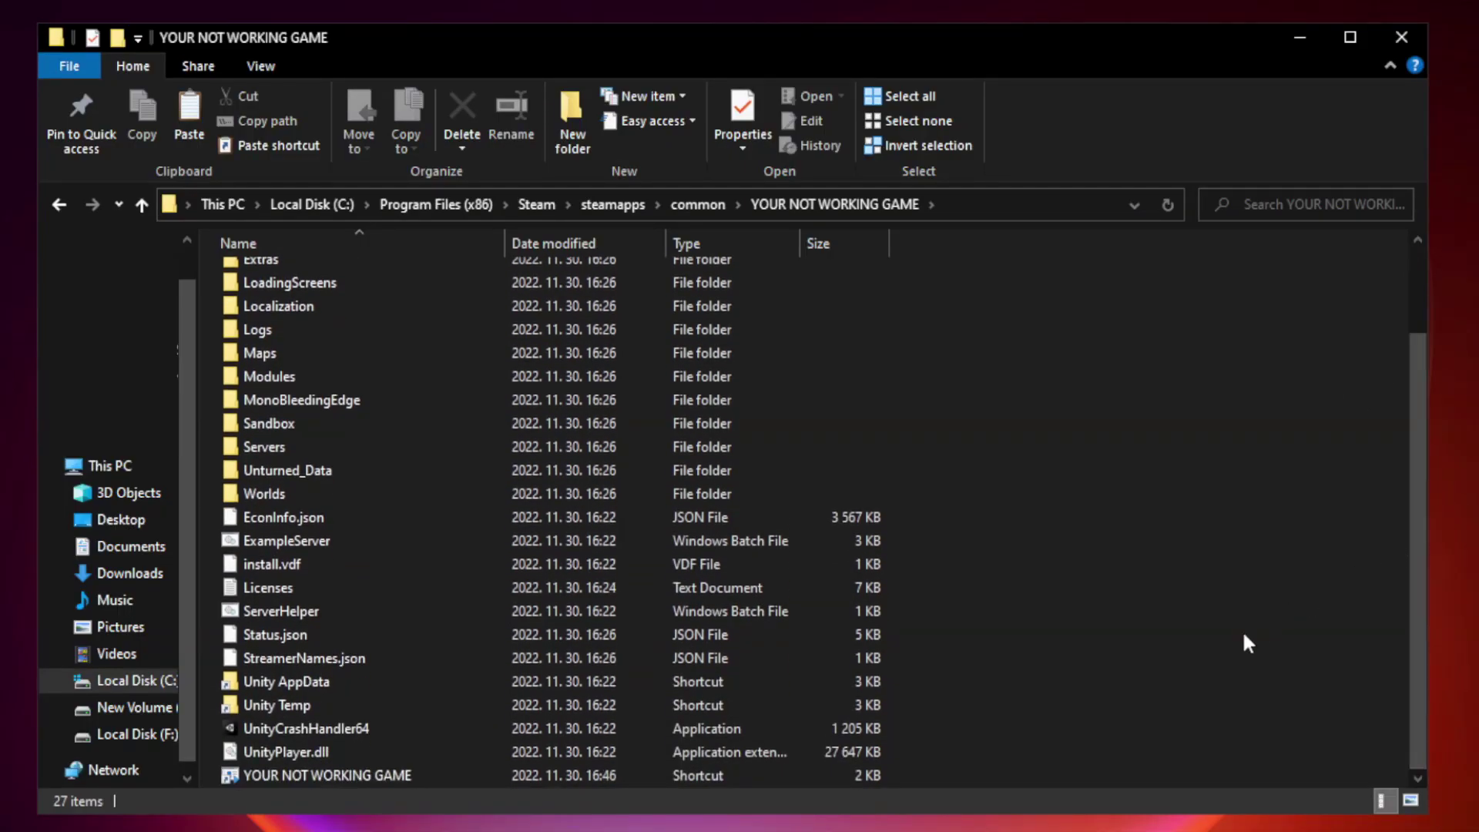
left_click(589, 775)
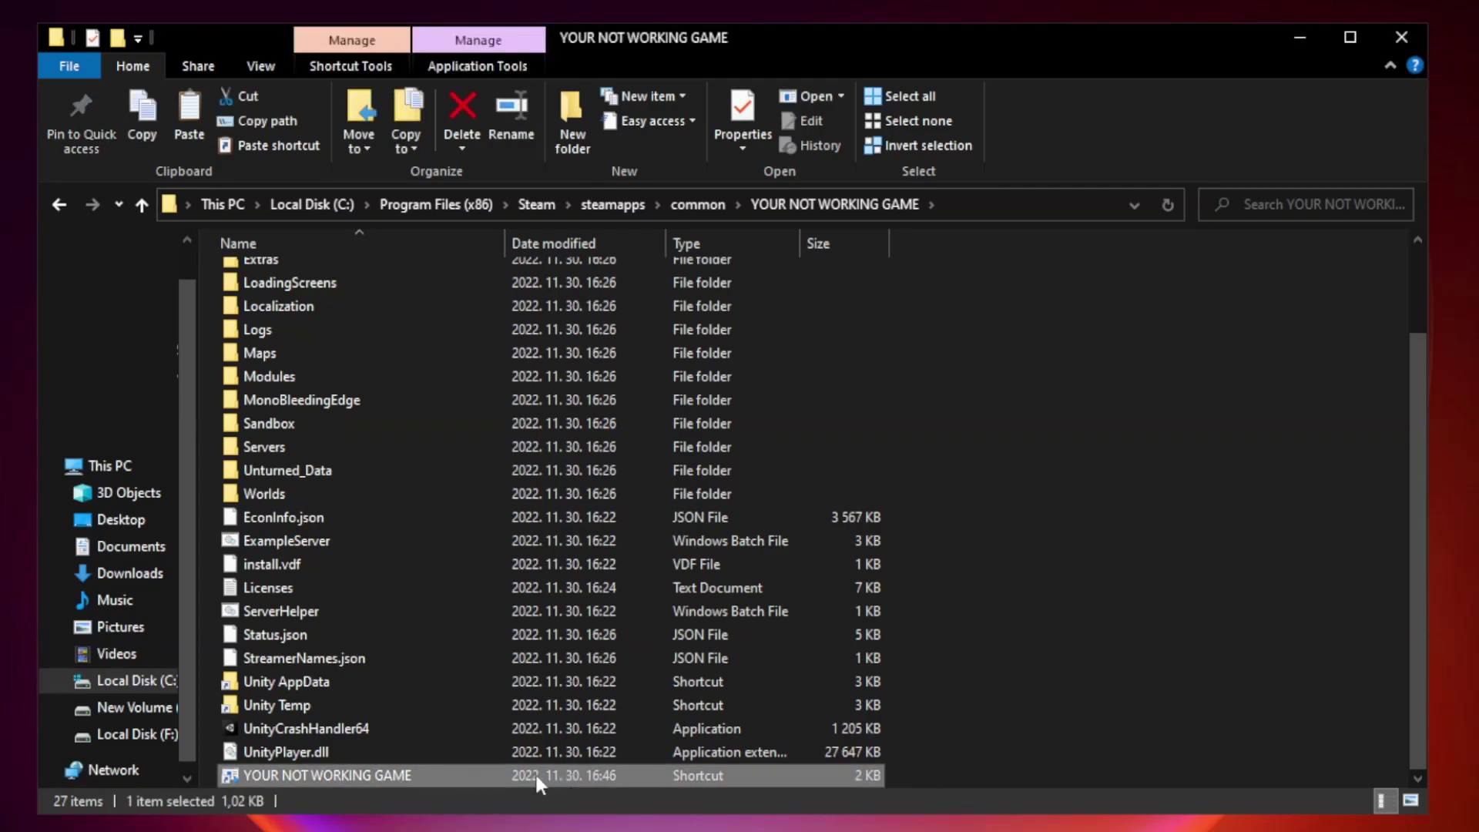
right_click(501, 777)
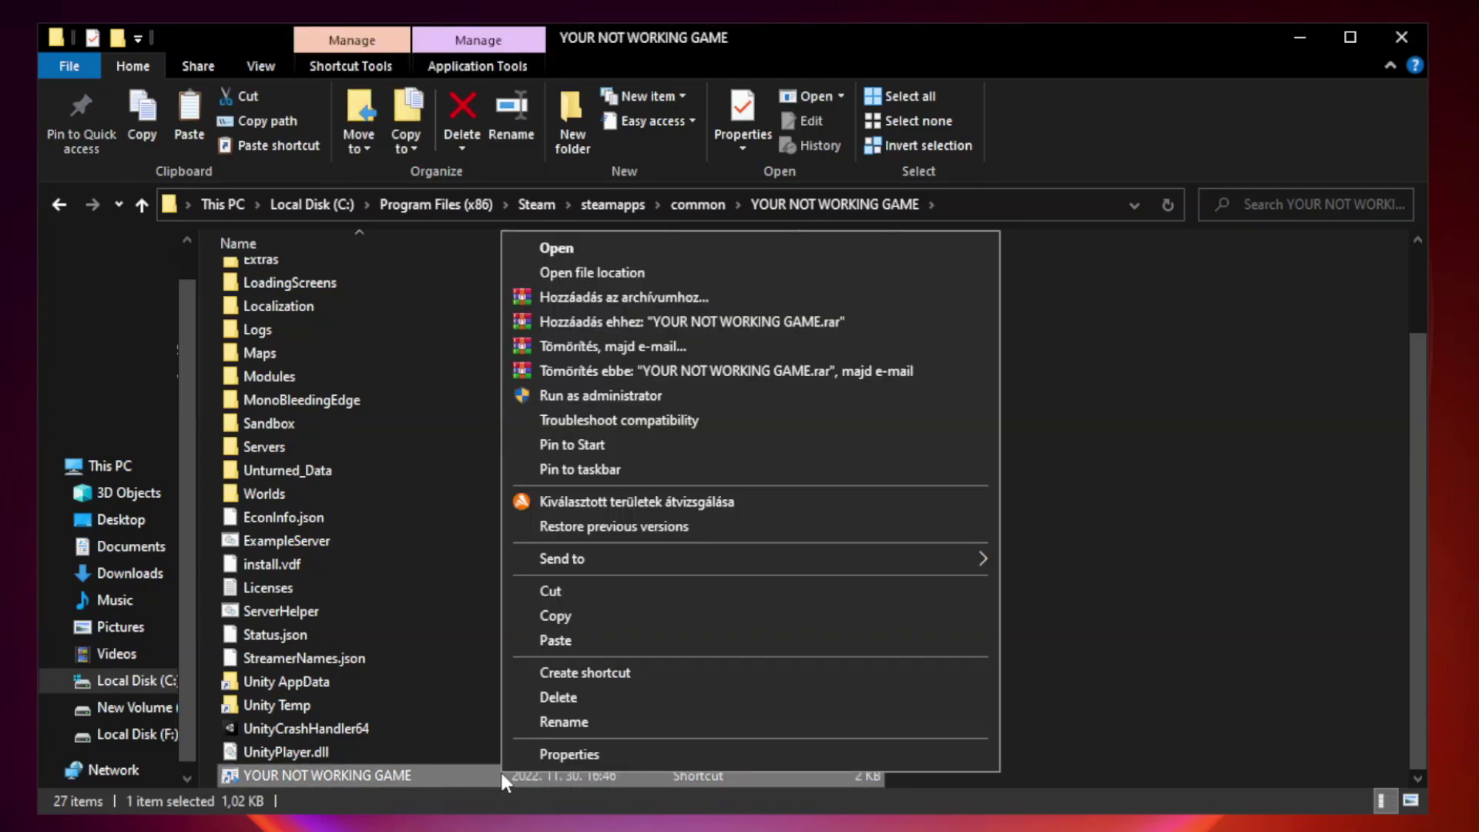
Step: Set the shortcut to Windows 8 compatibility, fullscreen optimizations disabled, and run as administrator
left_click(745, 761)
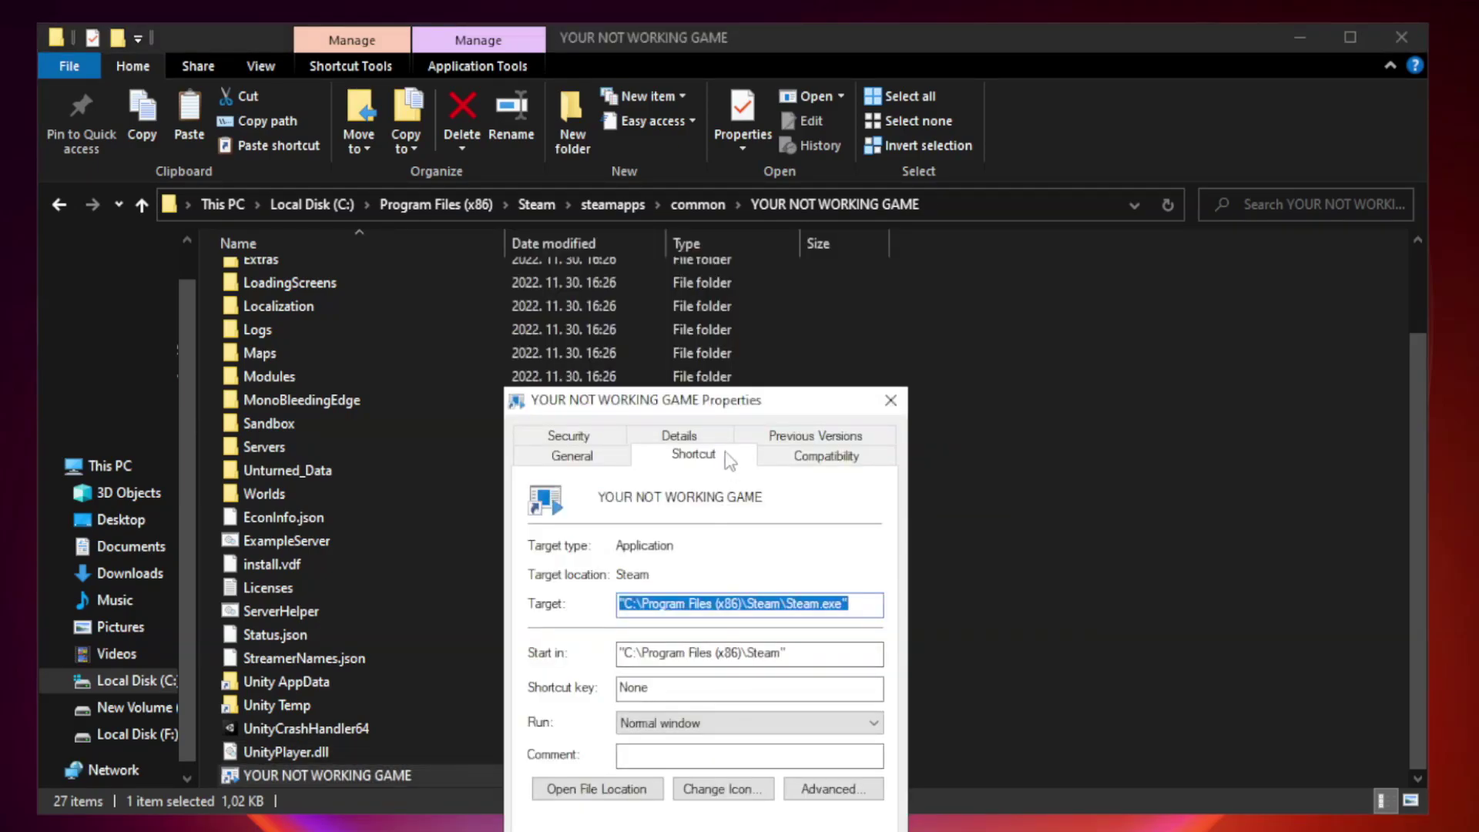
mouse_move(735, 407)
left_mouse_down()
mouse_move(747, 189)
mouse_move(734, 166)
left_mouse_up()
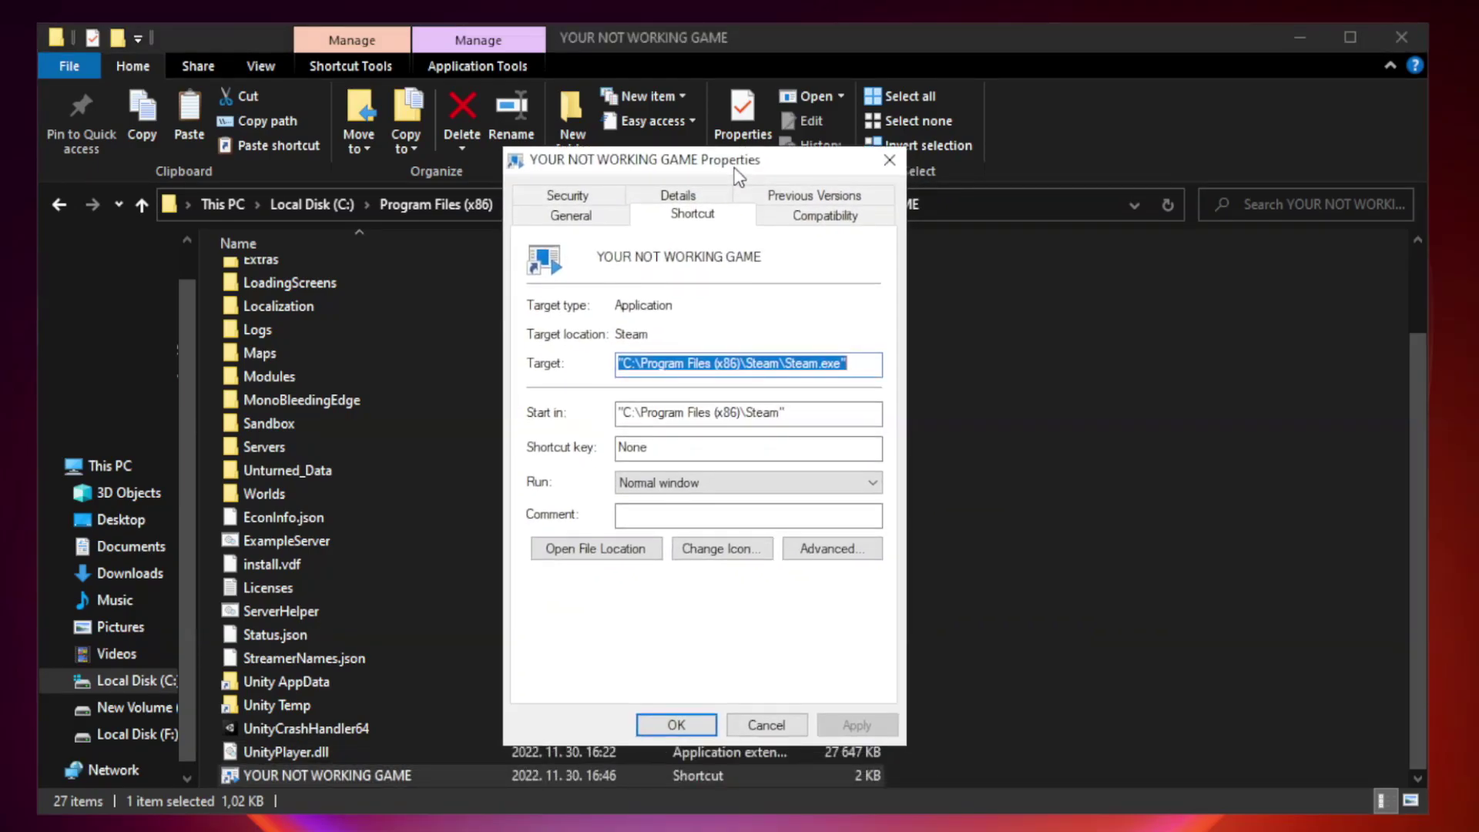
left_click(822, 225)
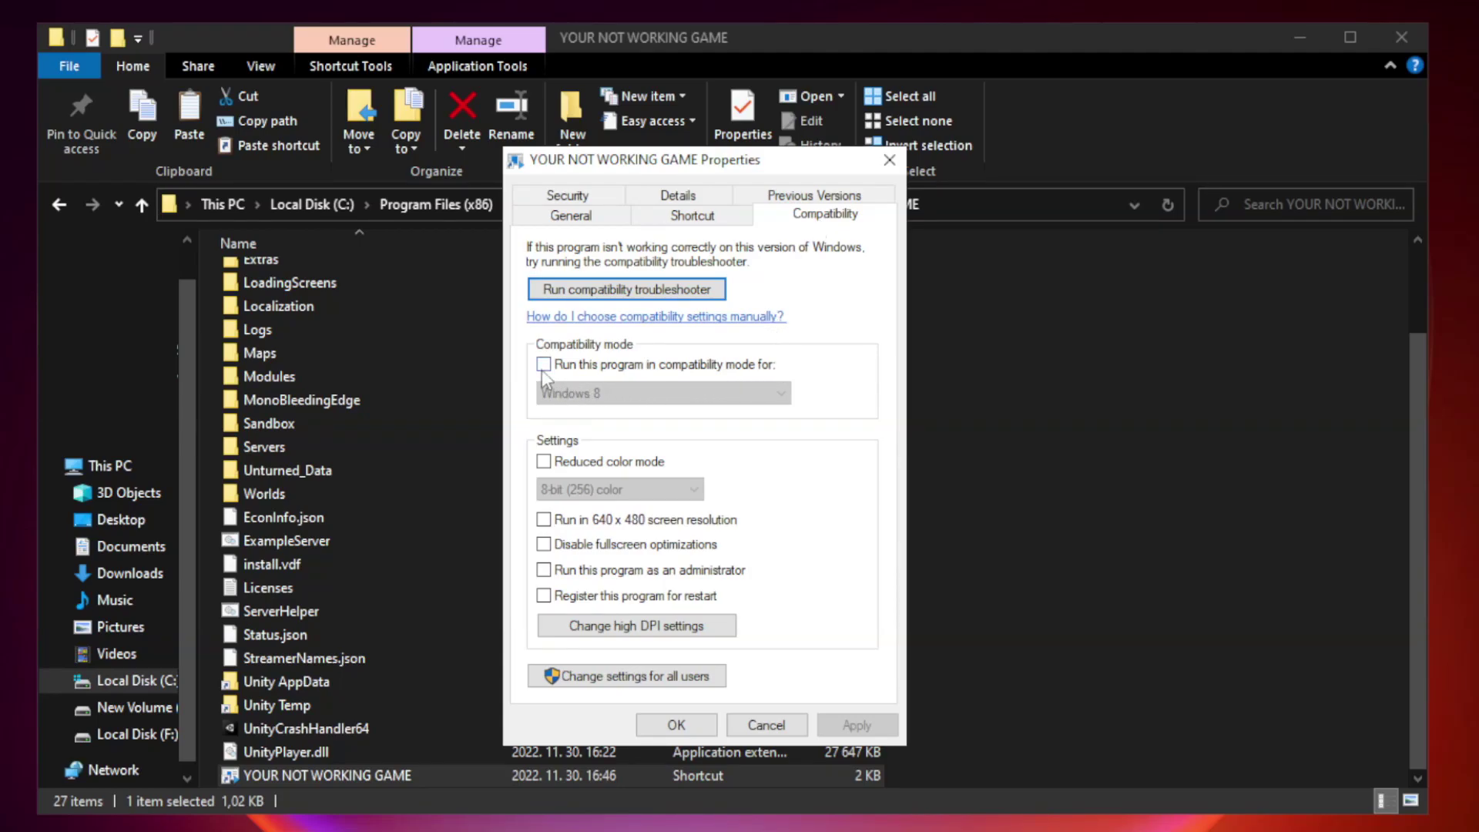
left_click(587, 369)
left_click(663, 394)
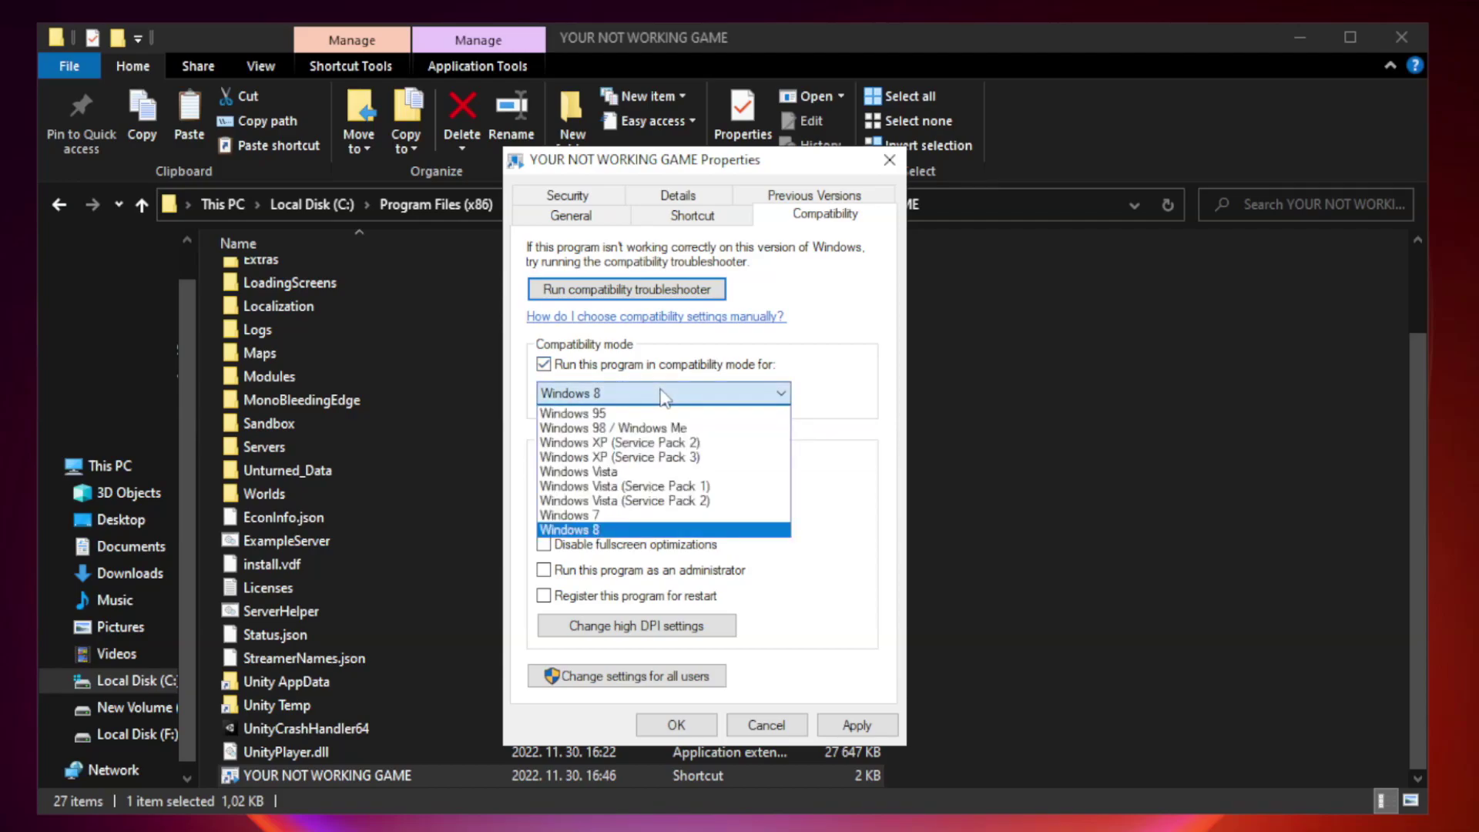
left_click(624, 530)
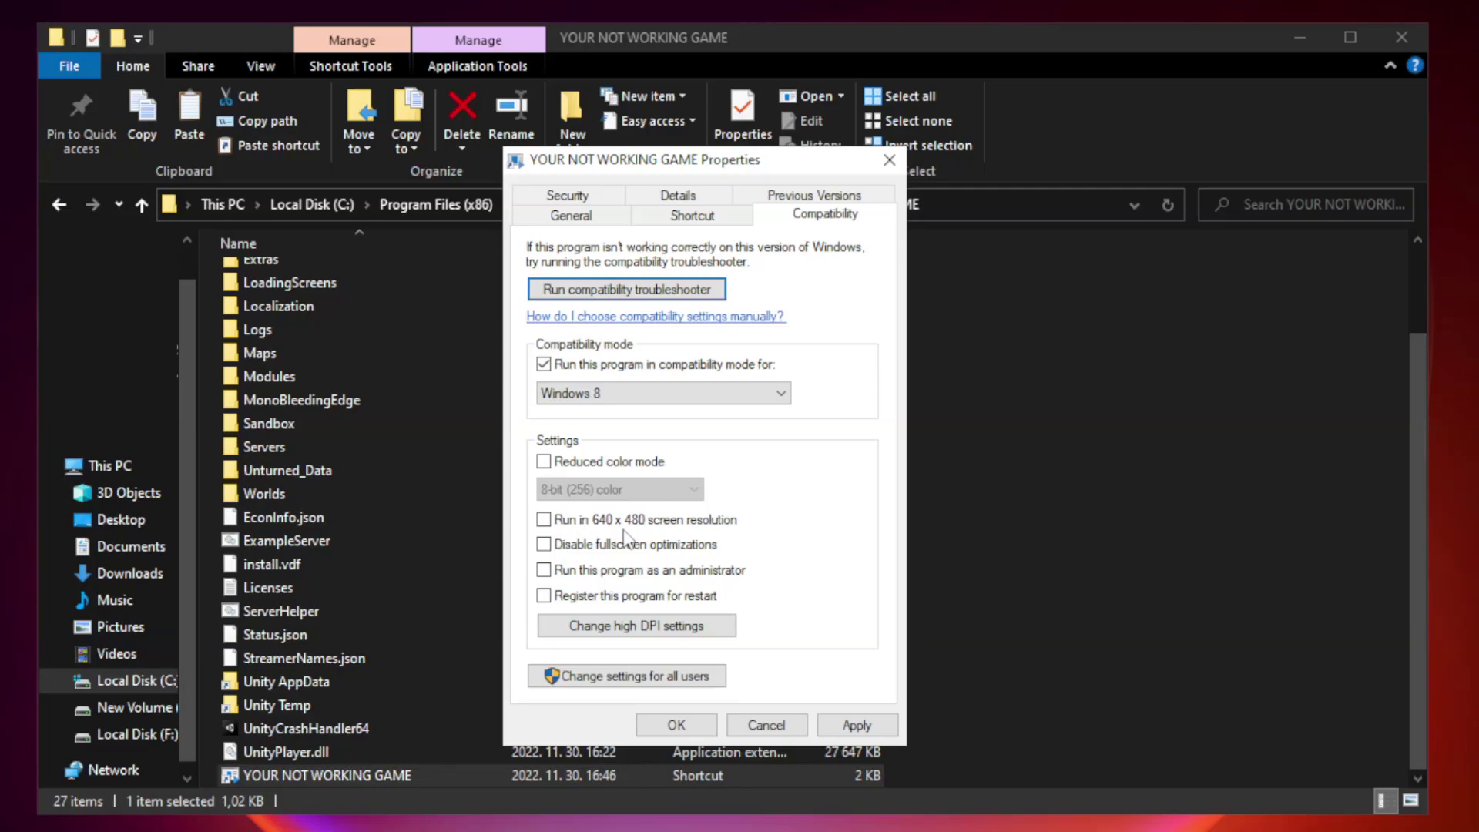
left_click(578, 550)
left_click(581, 573)
left_click(864, 728)
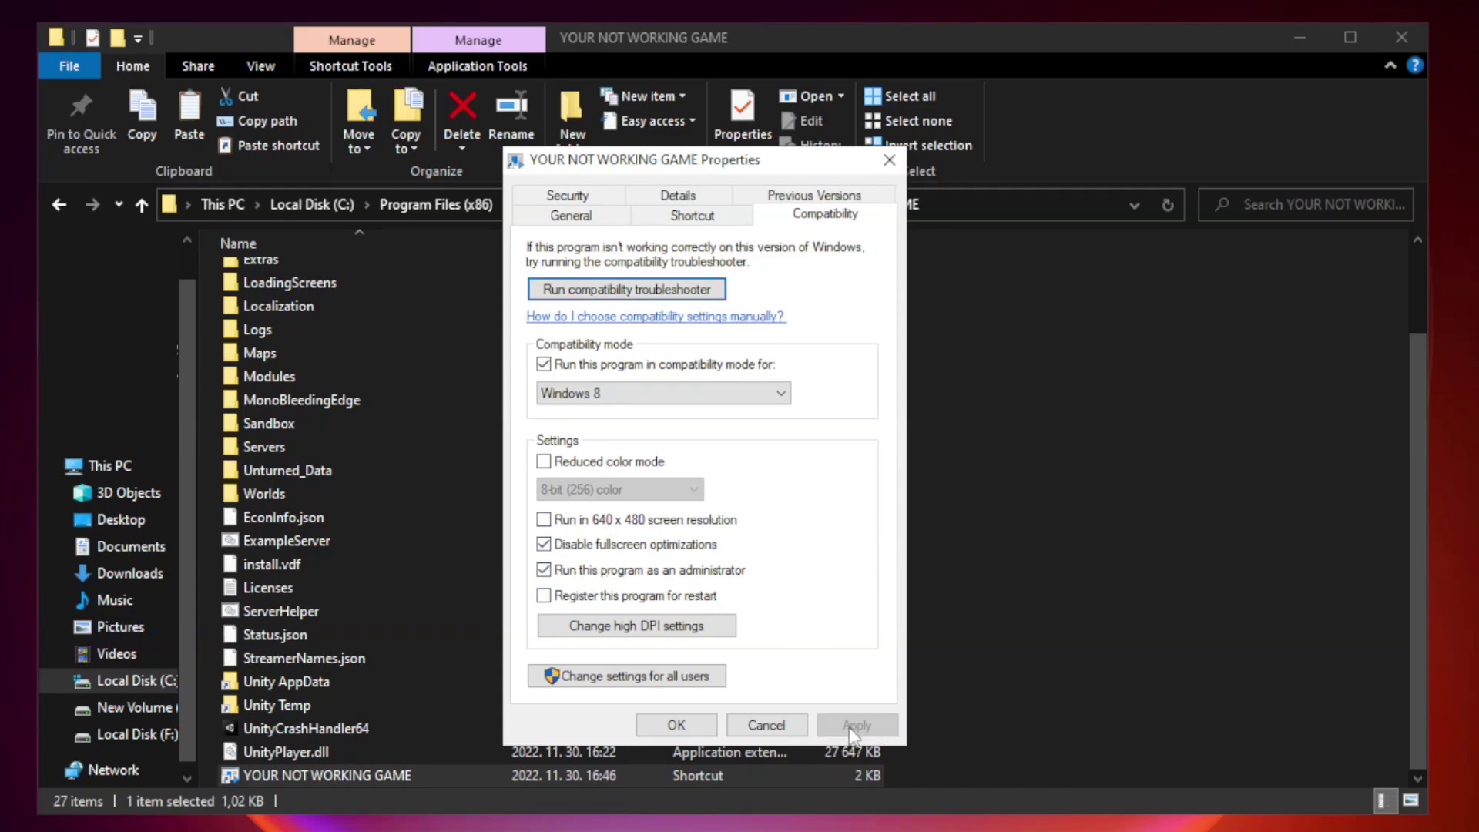
left_click(675, 726)
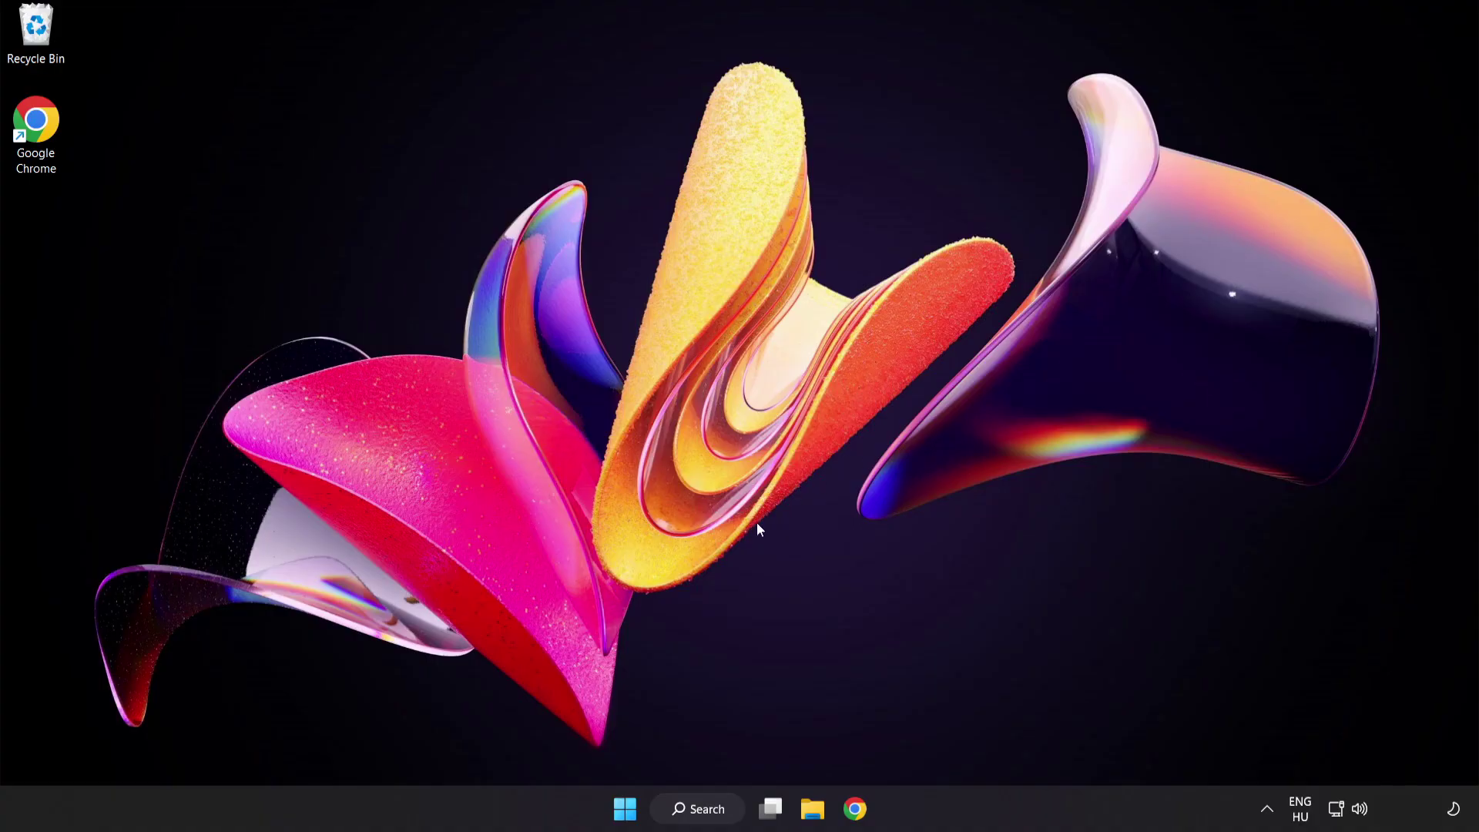
Step: Disable Cortana, Phone Link, Terminal and Windows Security notification icon startup apps in Task Manager
right_click(631, 813)
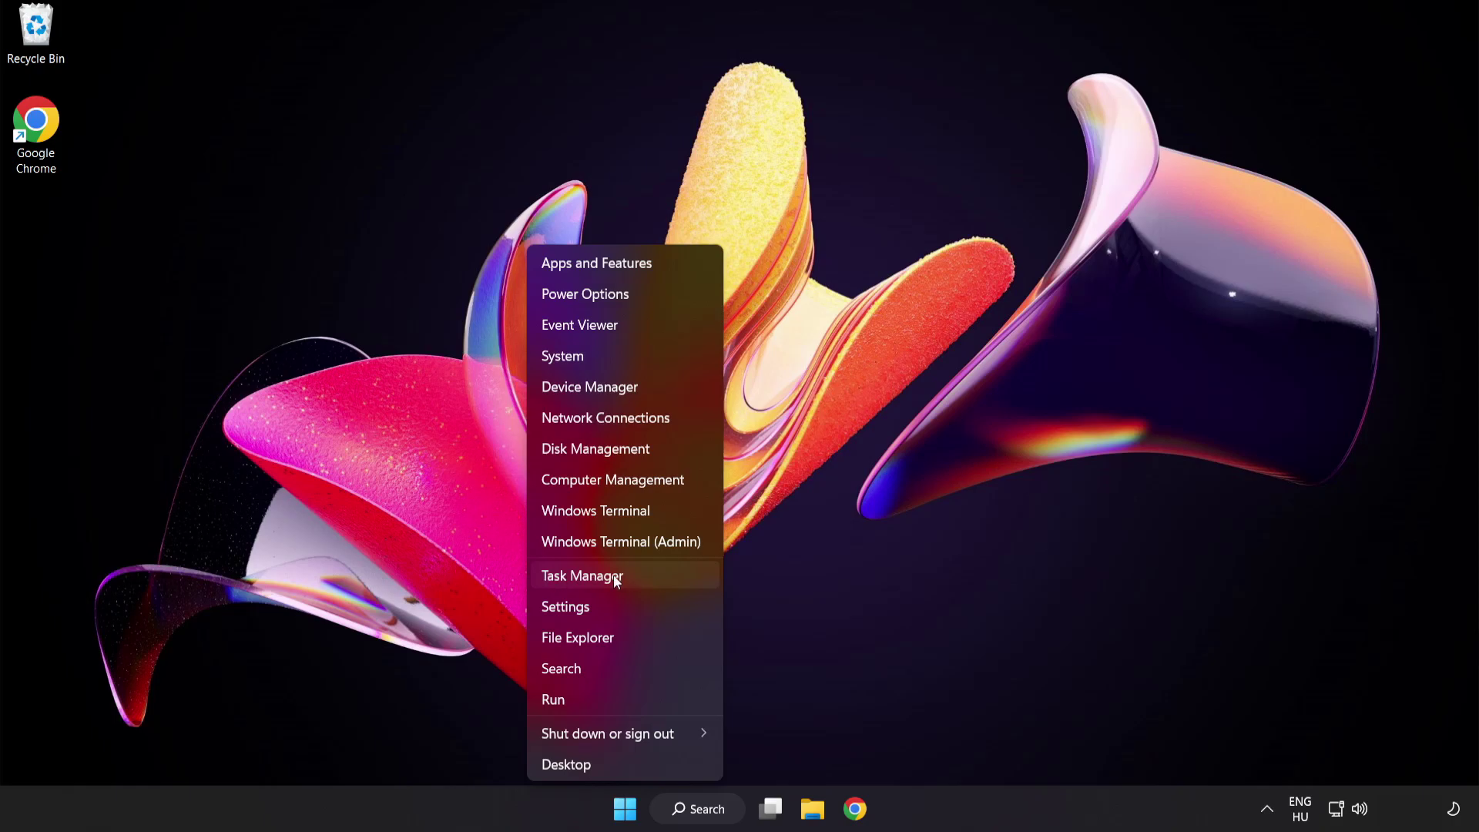
left_click(640, 578)
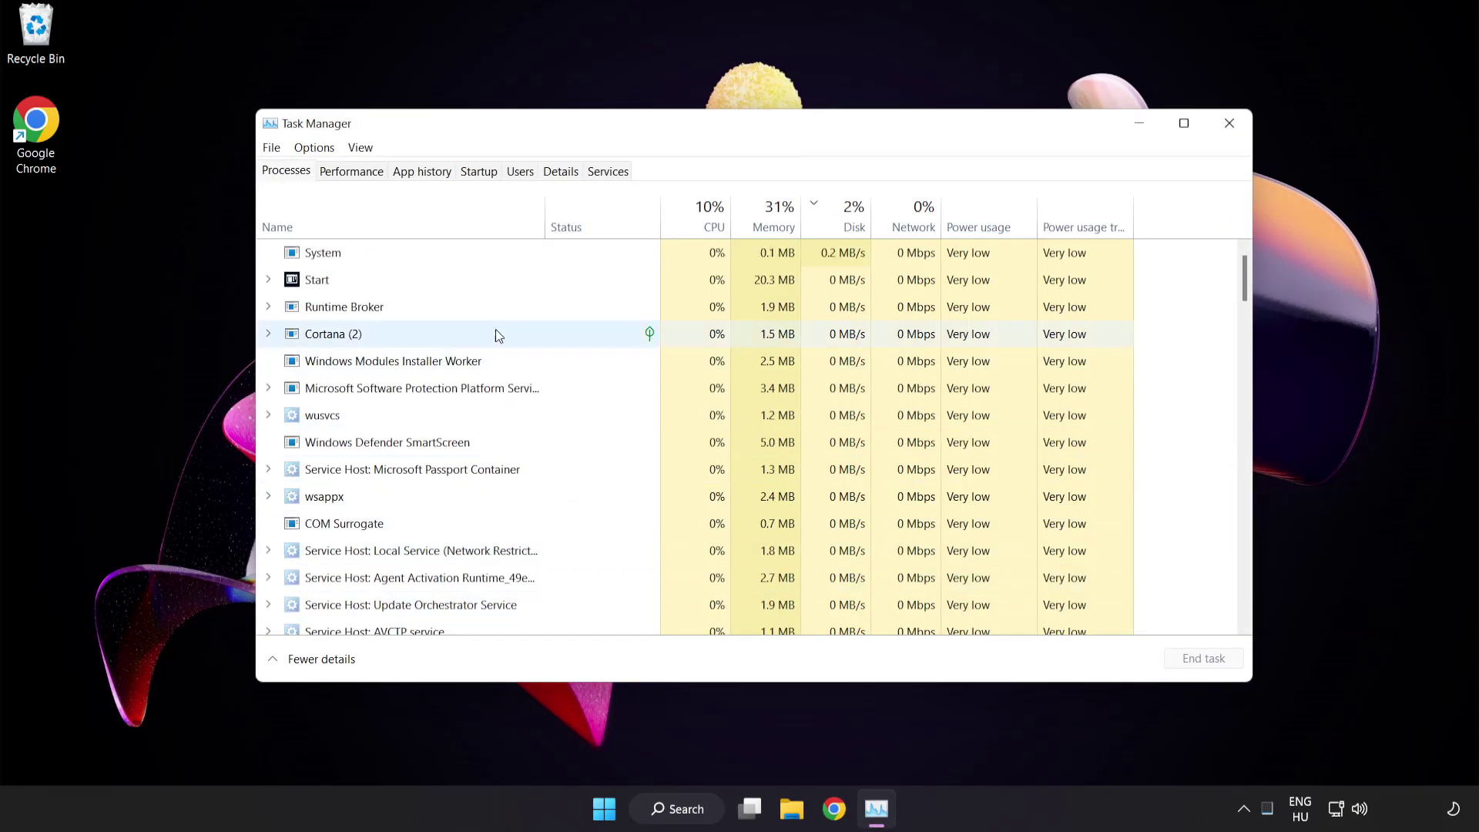
left_click(490, 181)
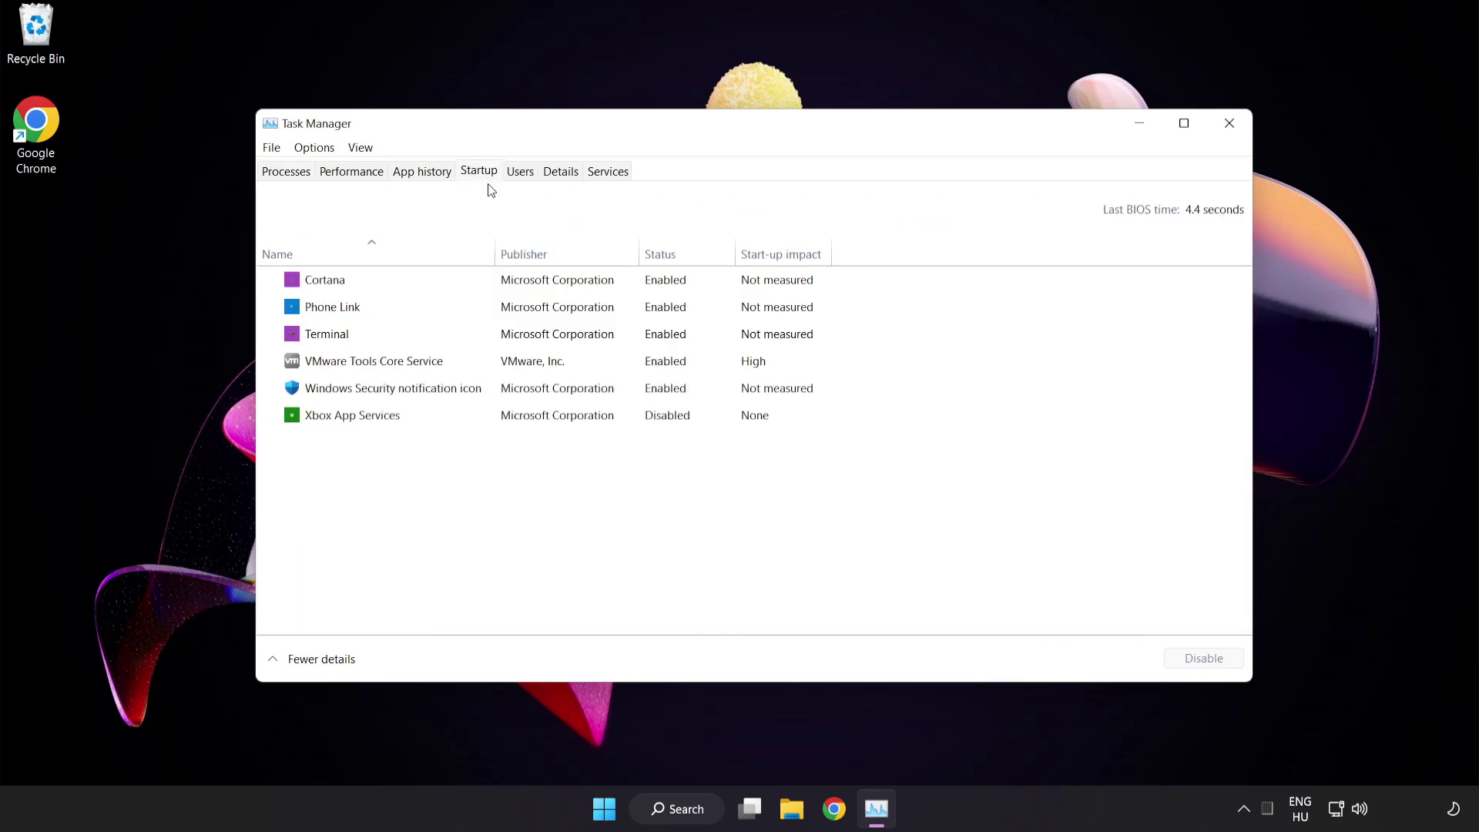
left_click(491, 289)
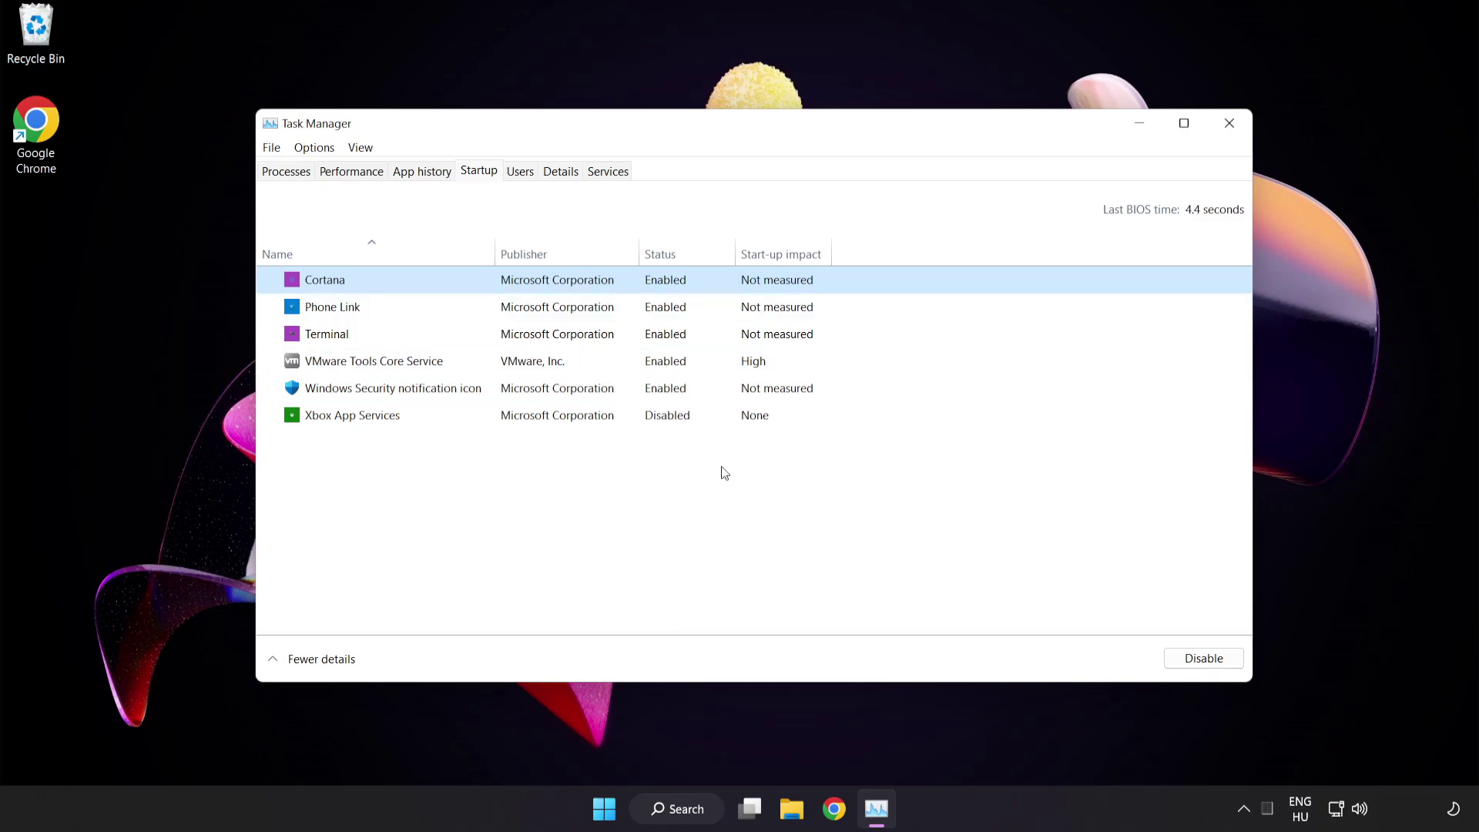
left_click(1211, 667)
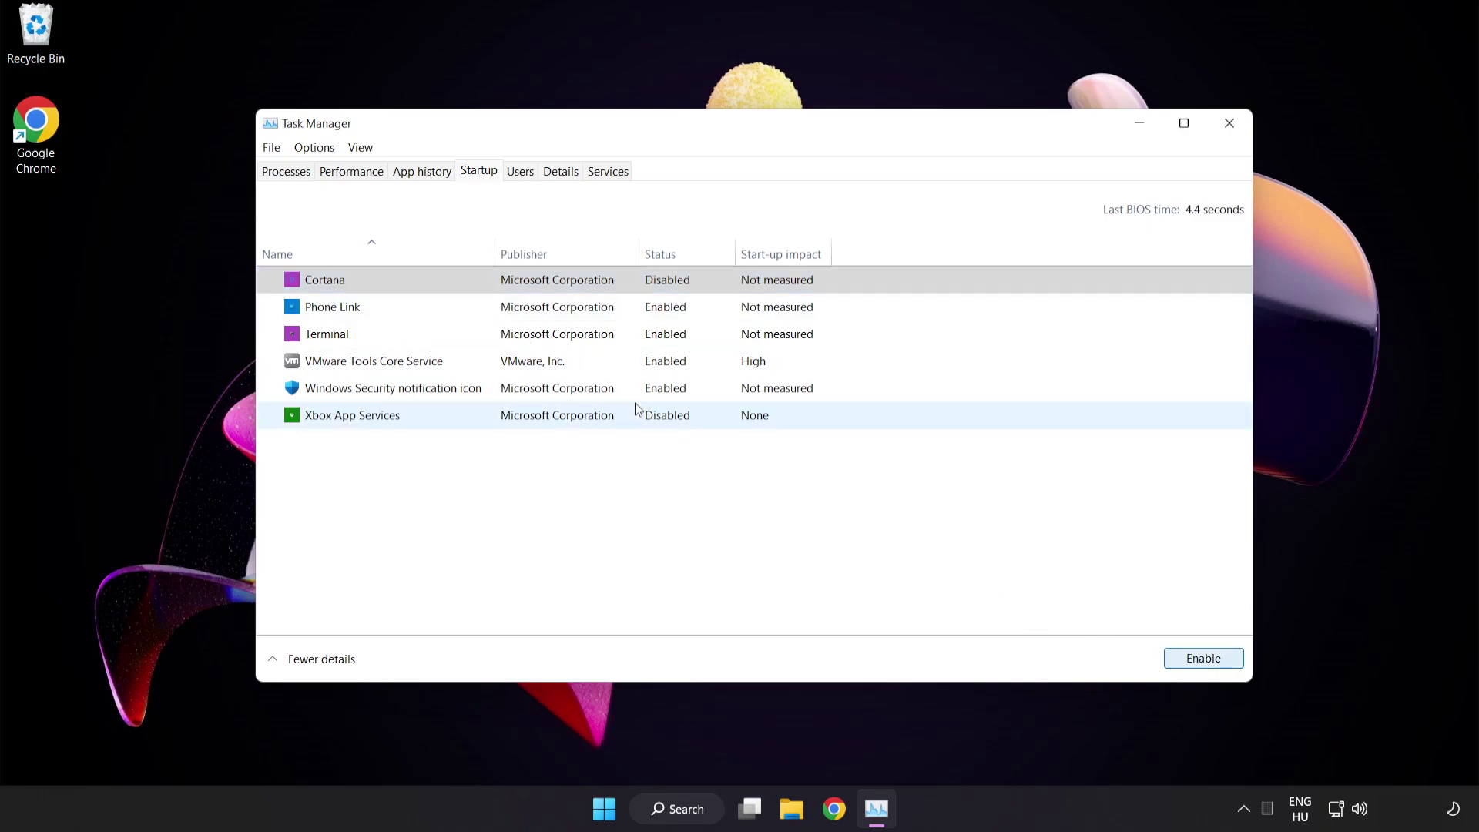
left_click(457, 306)
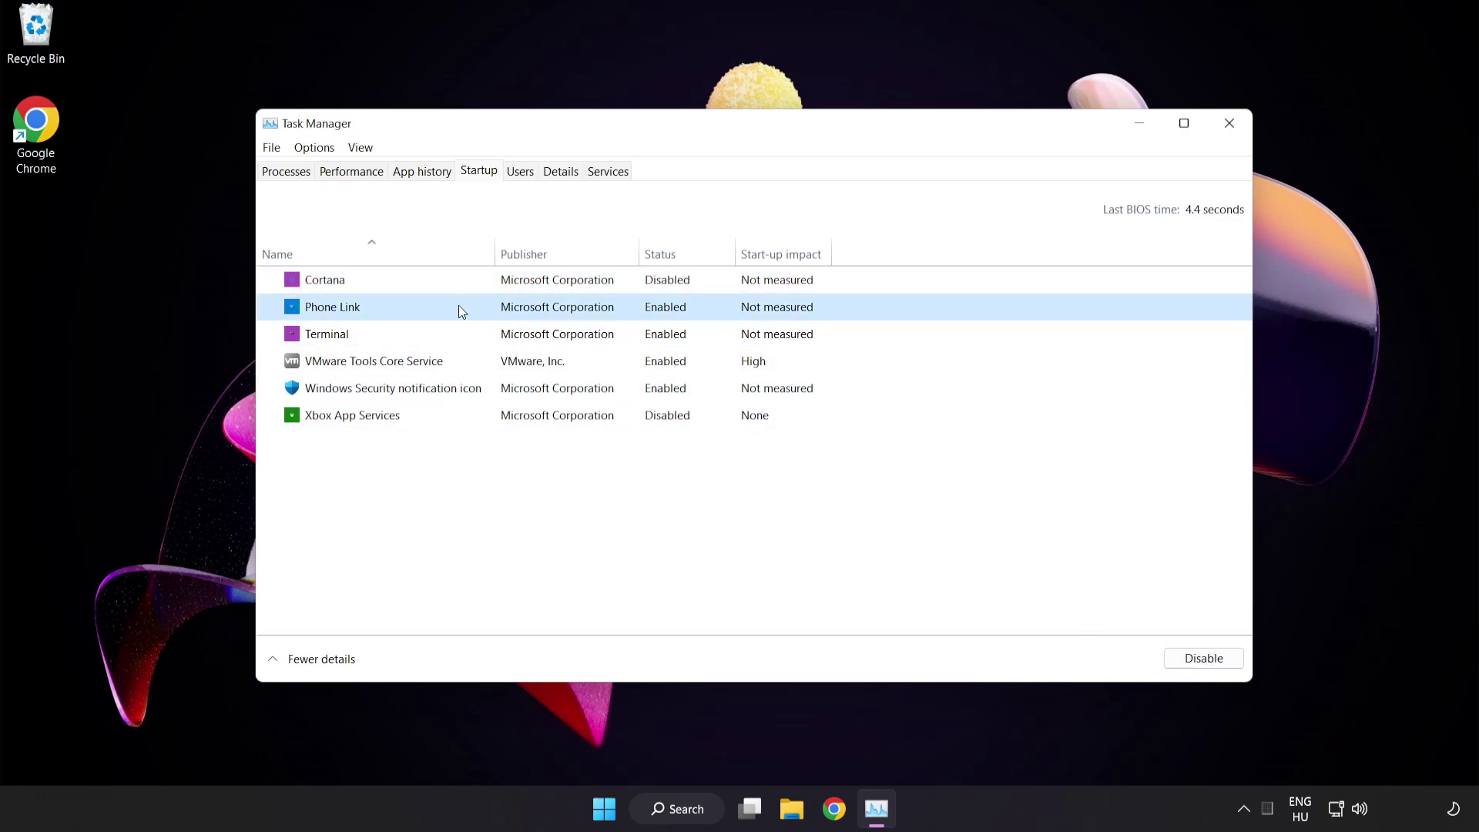
left_click(1198, 672)
left_click(505, 339)
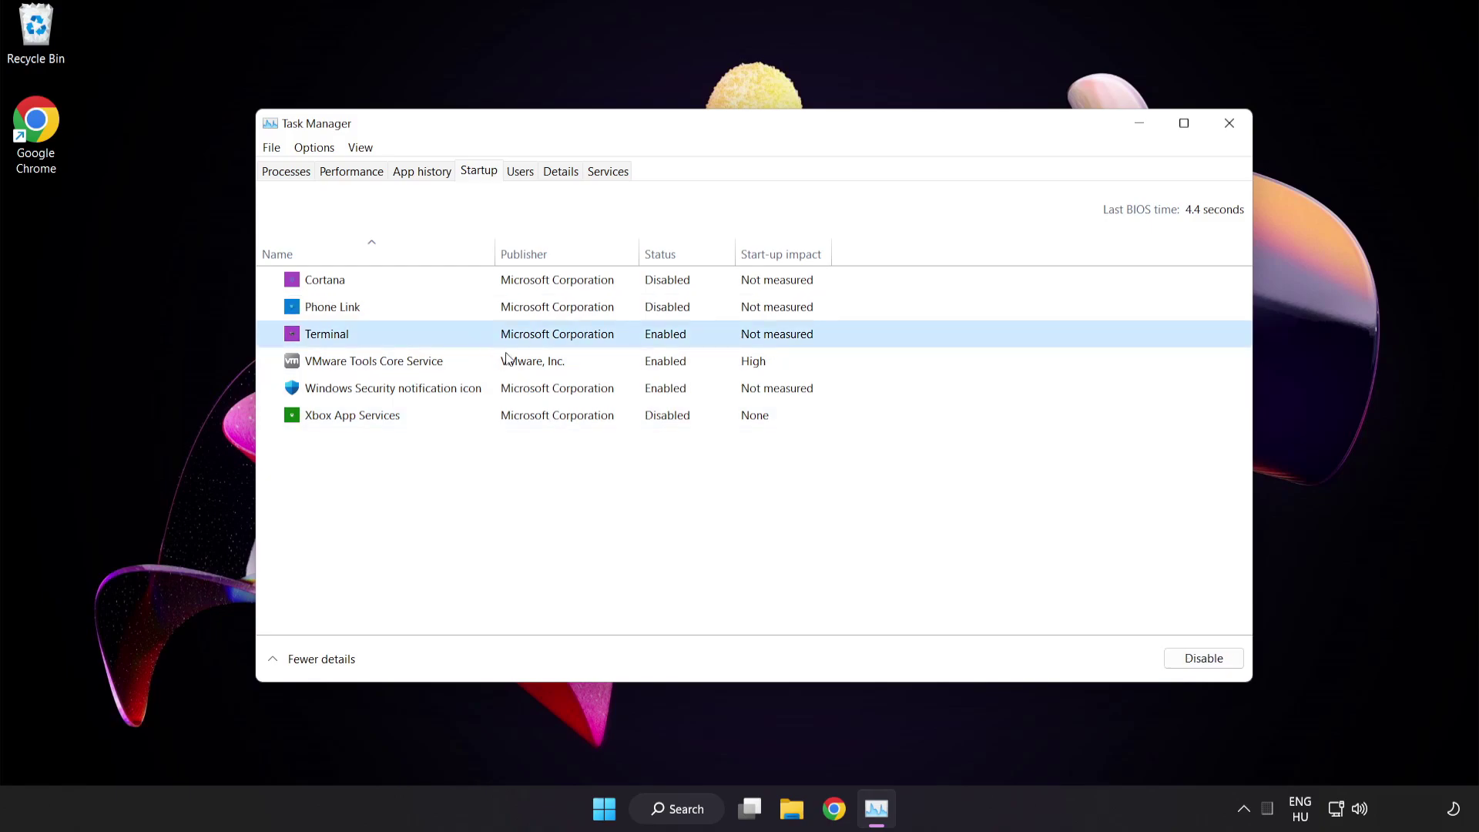
left_click(1177, 653)
left_click(506, 395)
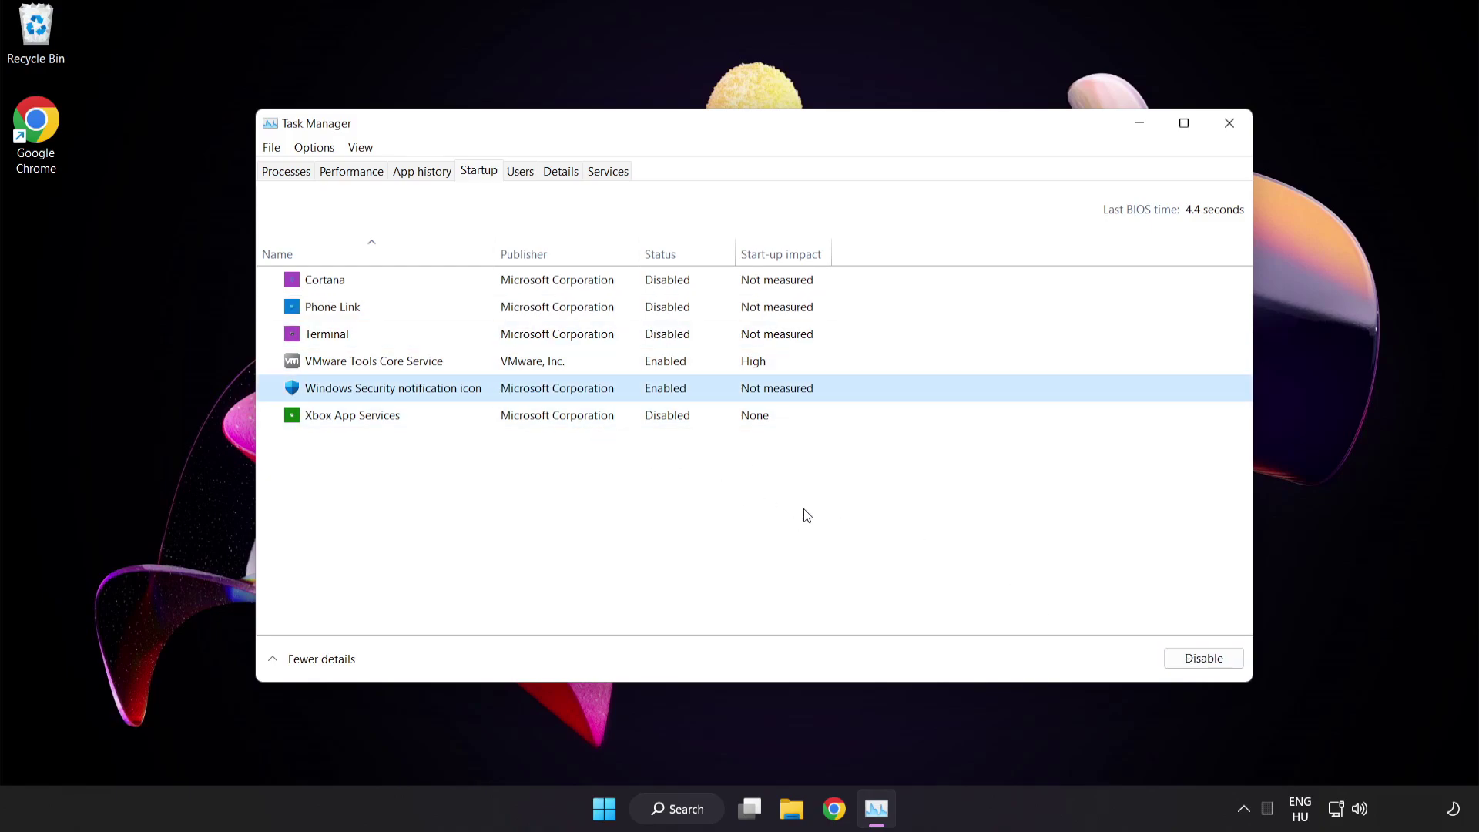
left_click(1179, 660)
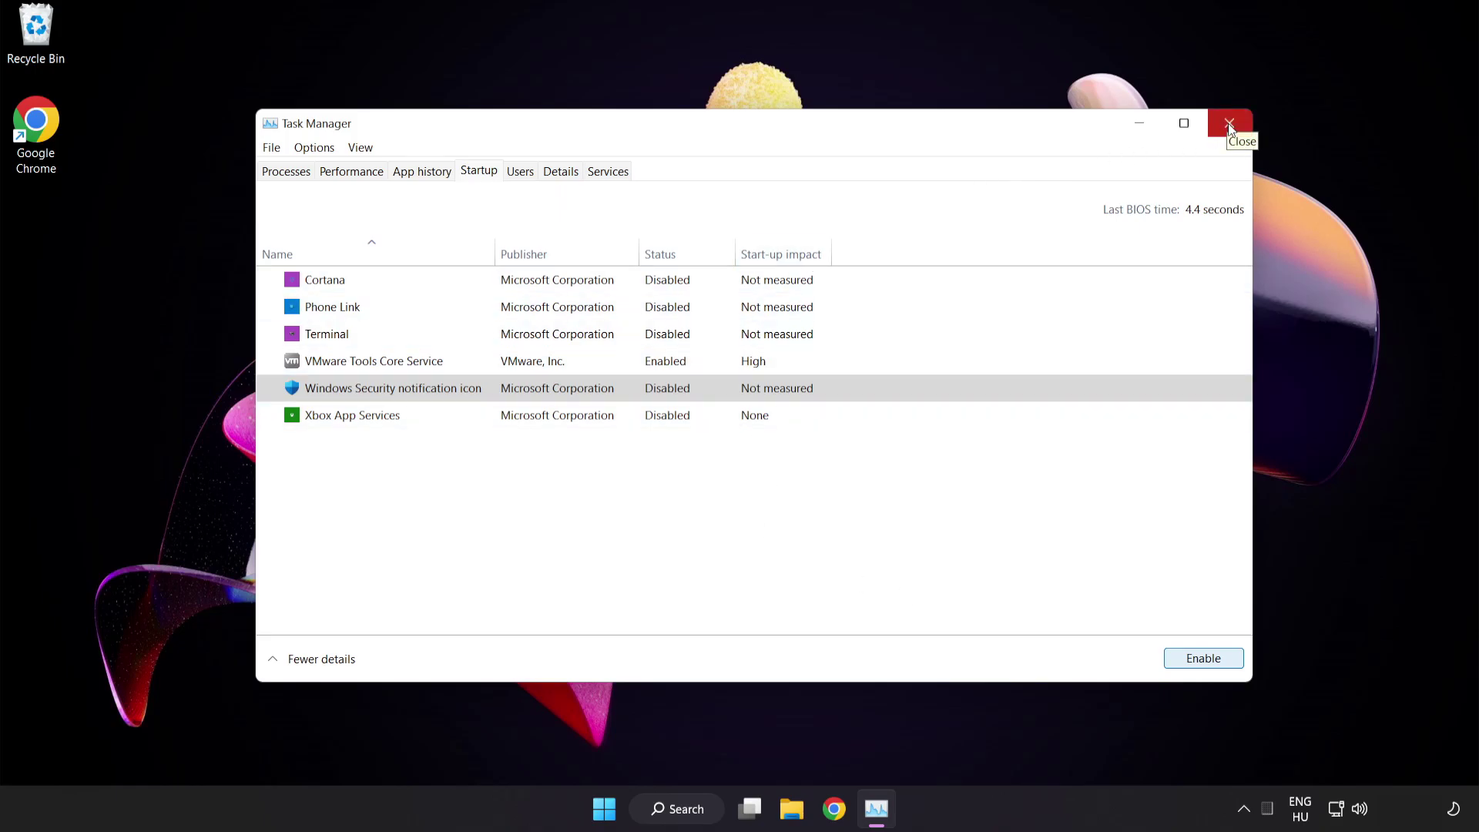
left_click(1230, 126)
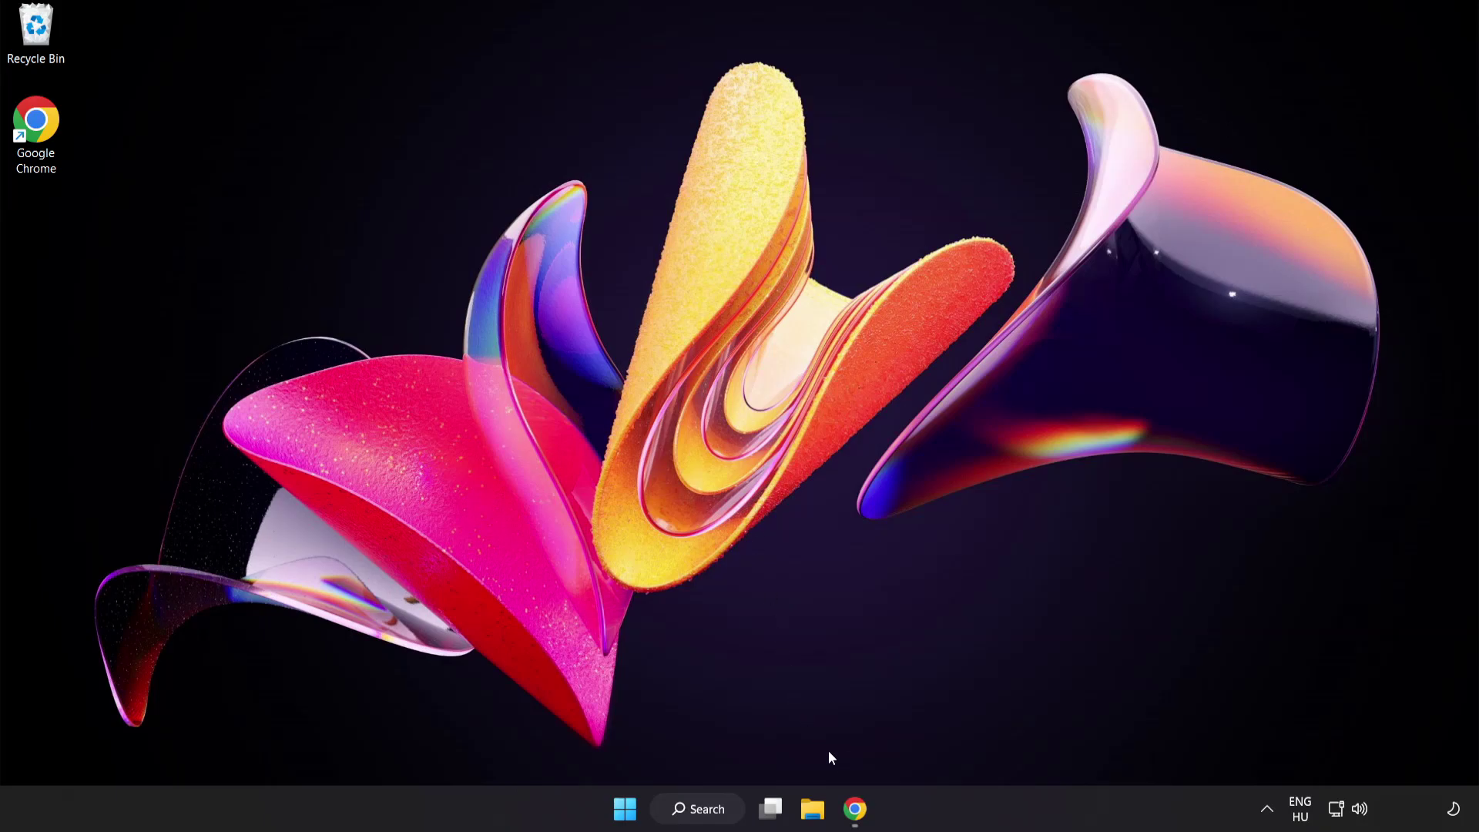
Step: Back in Chrome, download dxwebsetup (1).exe from the DirectX End-User Runtime Web Installer page
left_click(855, 808)
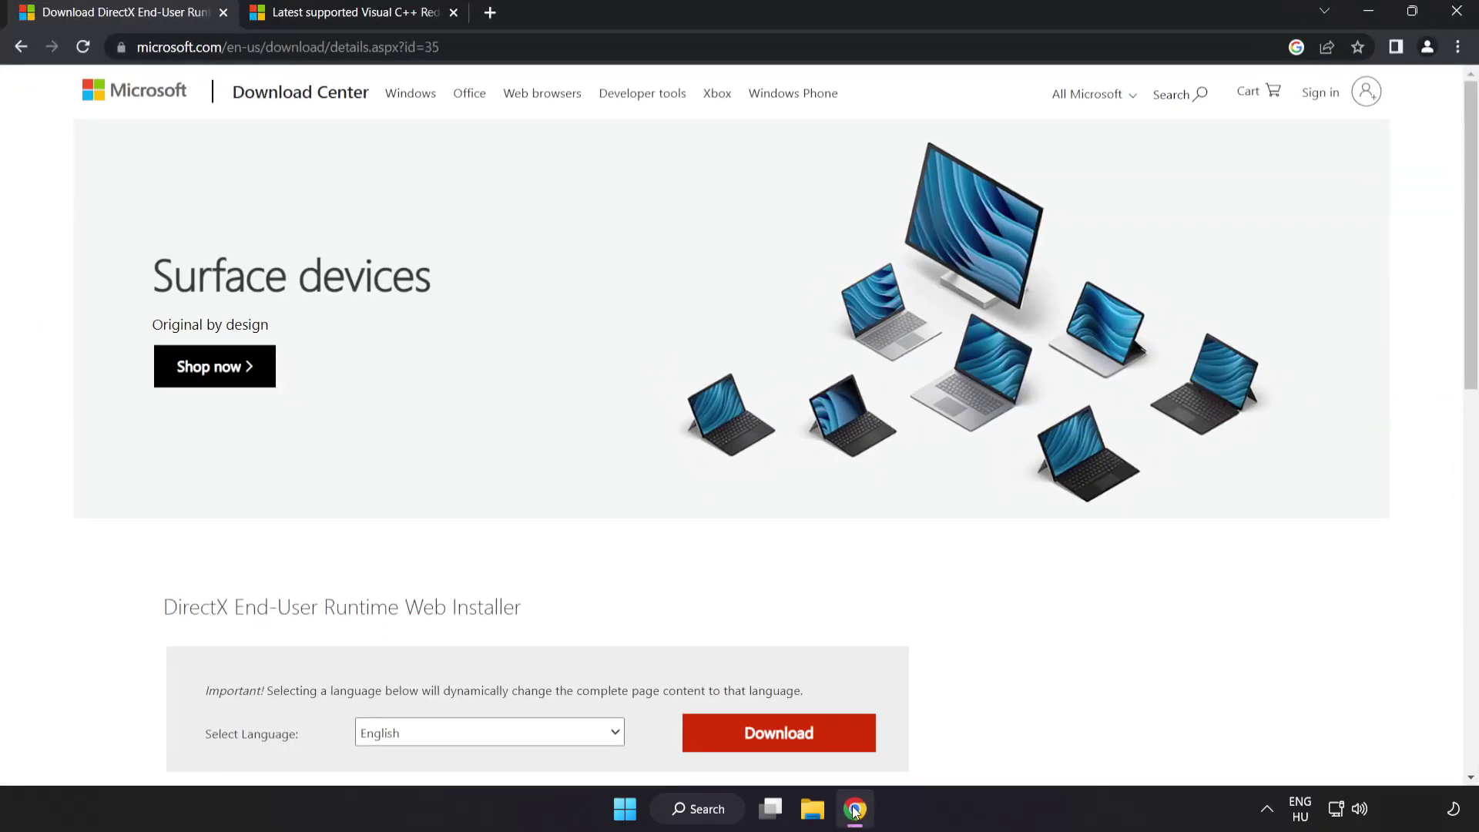
left_click(477, 48)
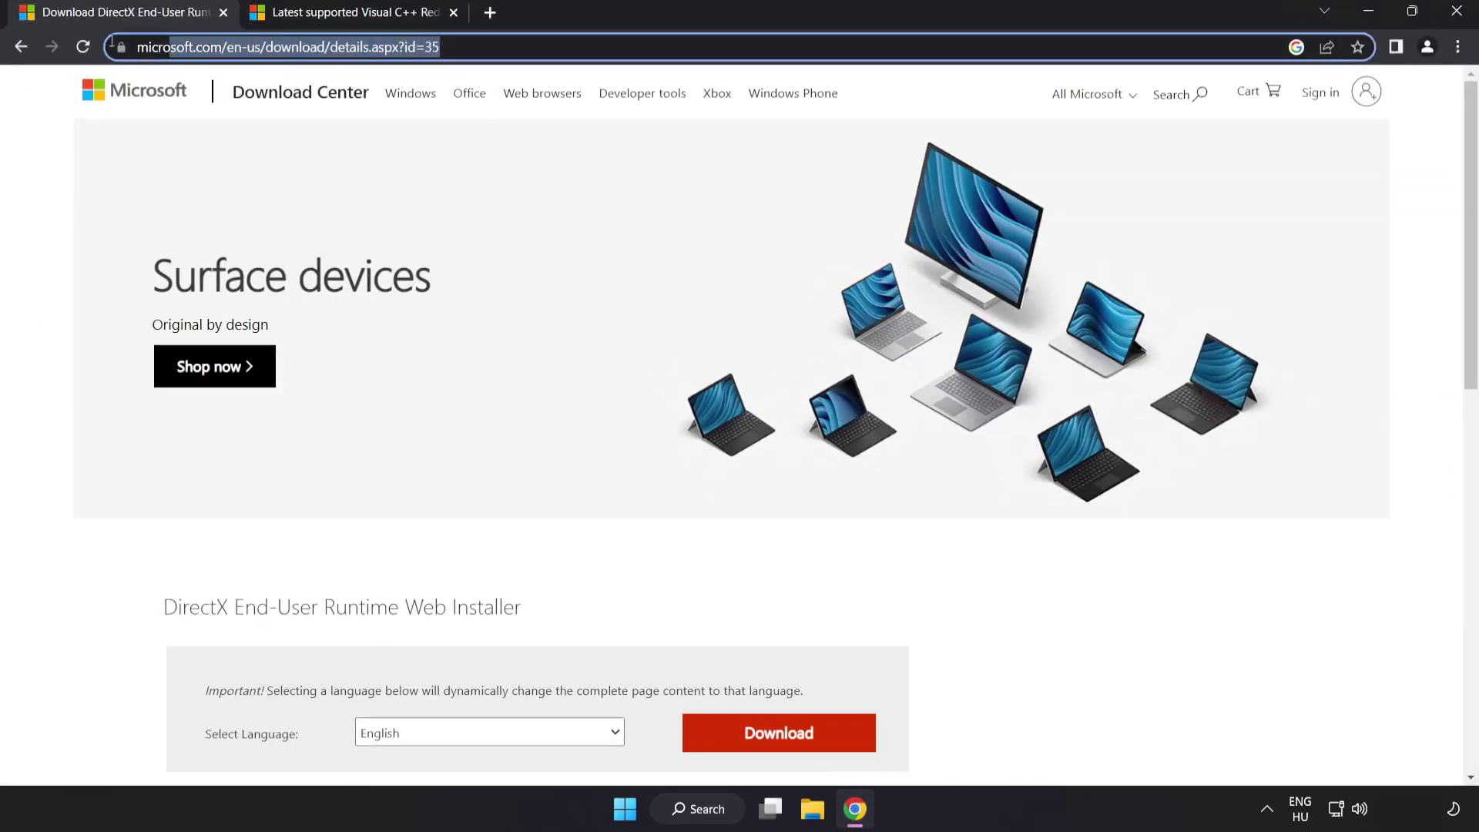
left_click(596, 46)
left_click(1032, 627)
scroll(1029, 620, "down", 2)
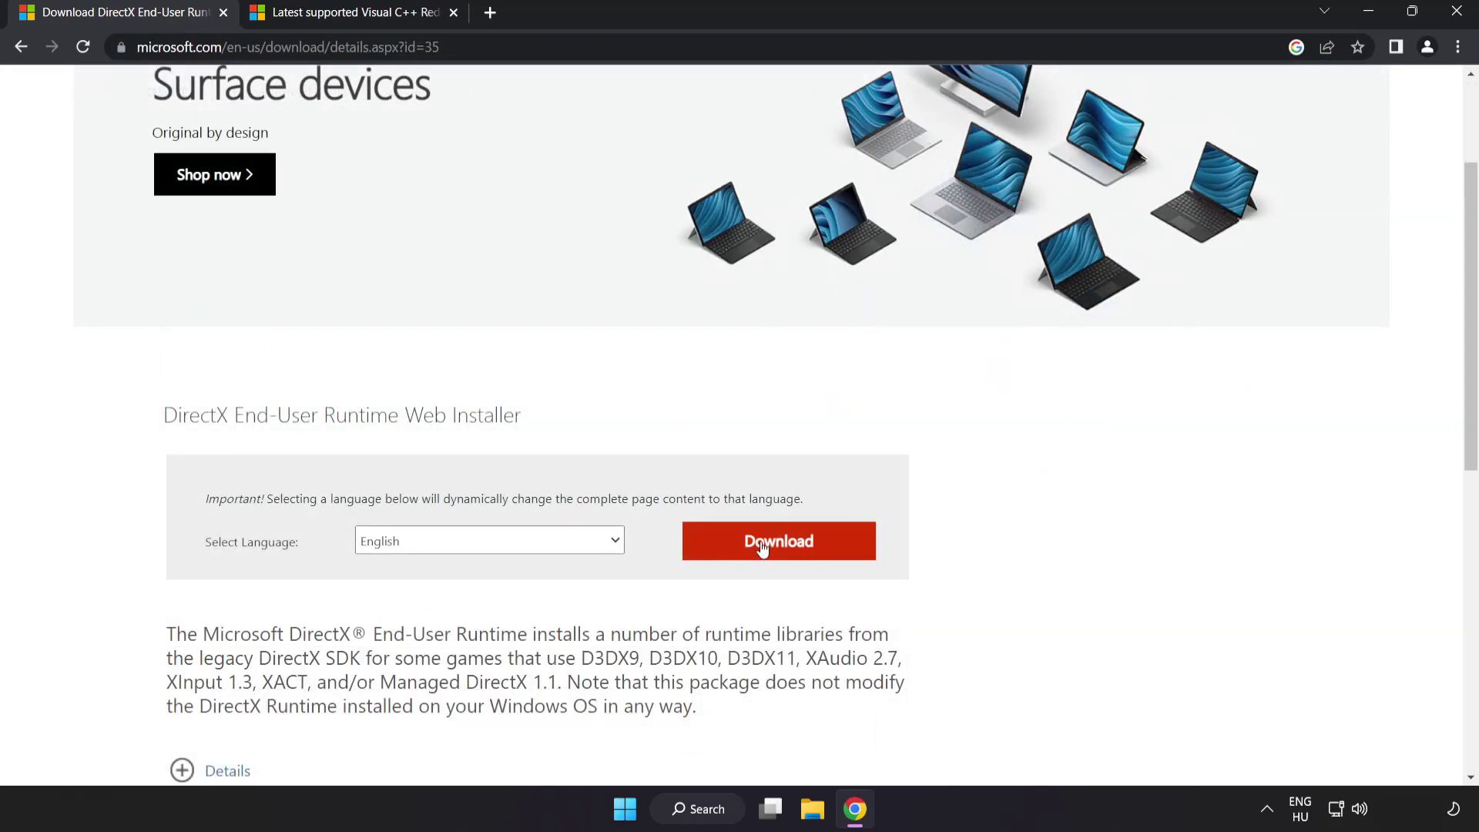
left_click(798, 557)
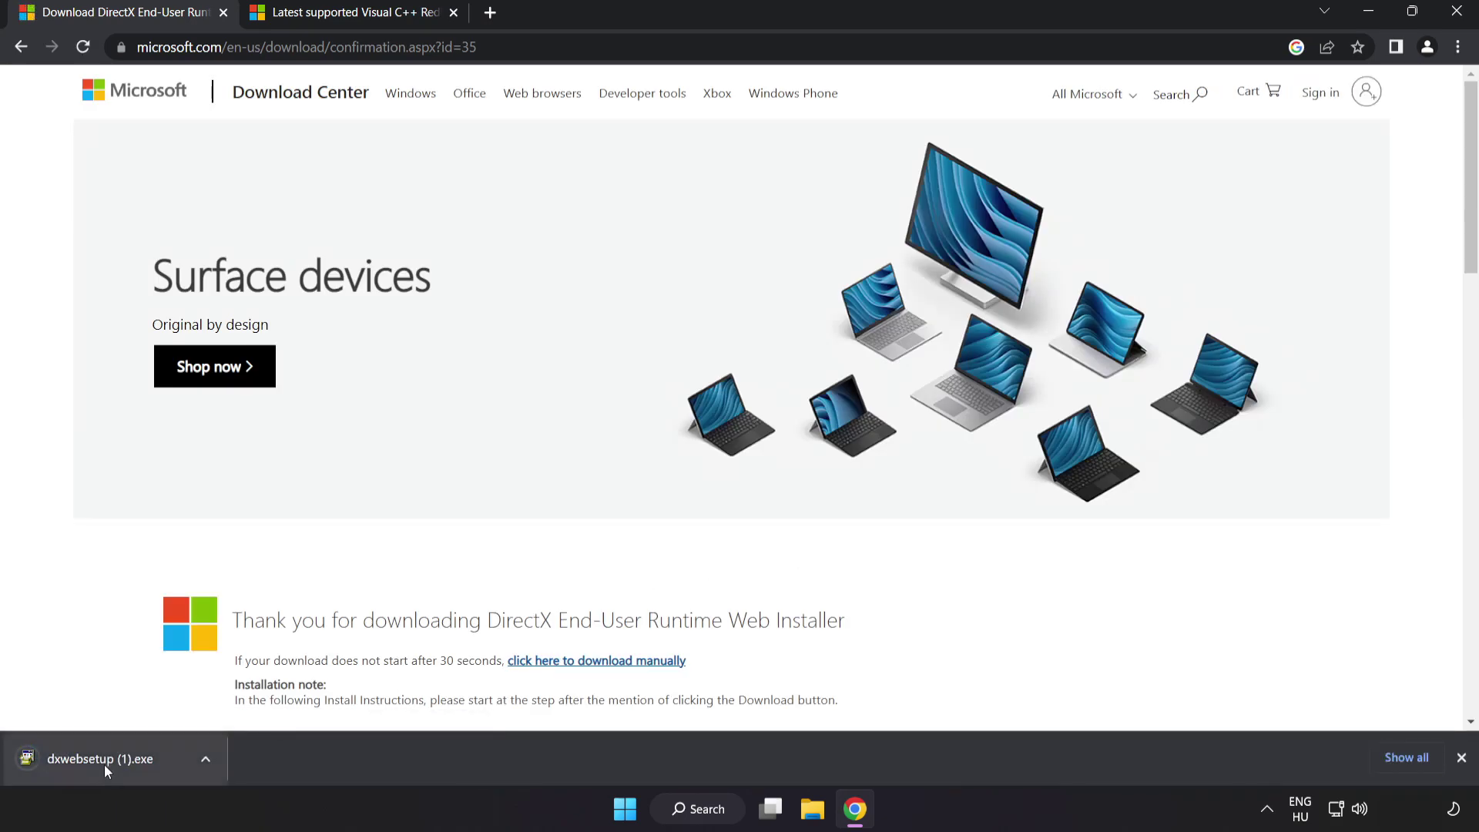
Step: Launch the downloaded dxwebsetup (1).exe and centre the DirectX Setup window
left_click(123, 760)
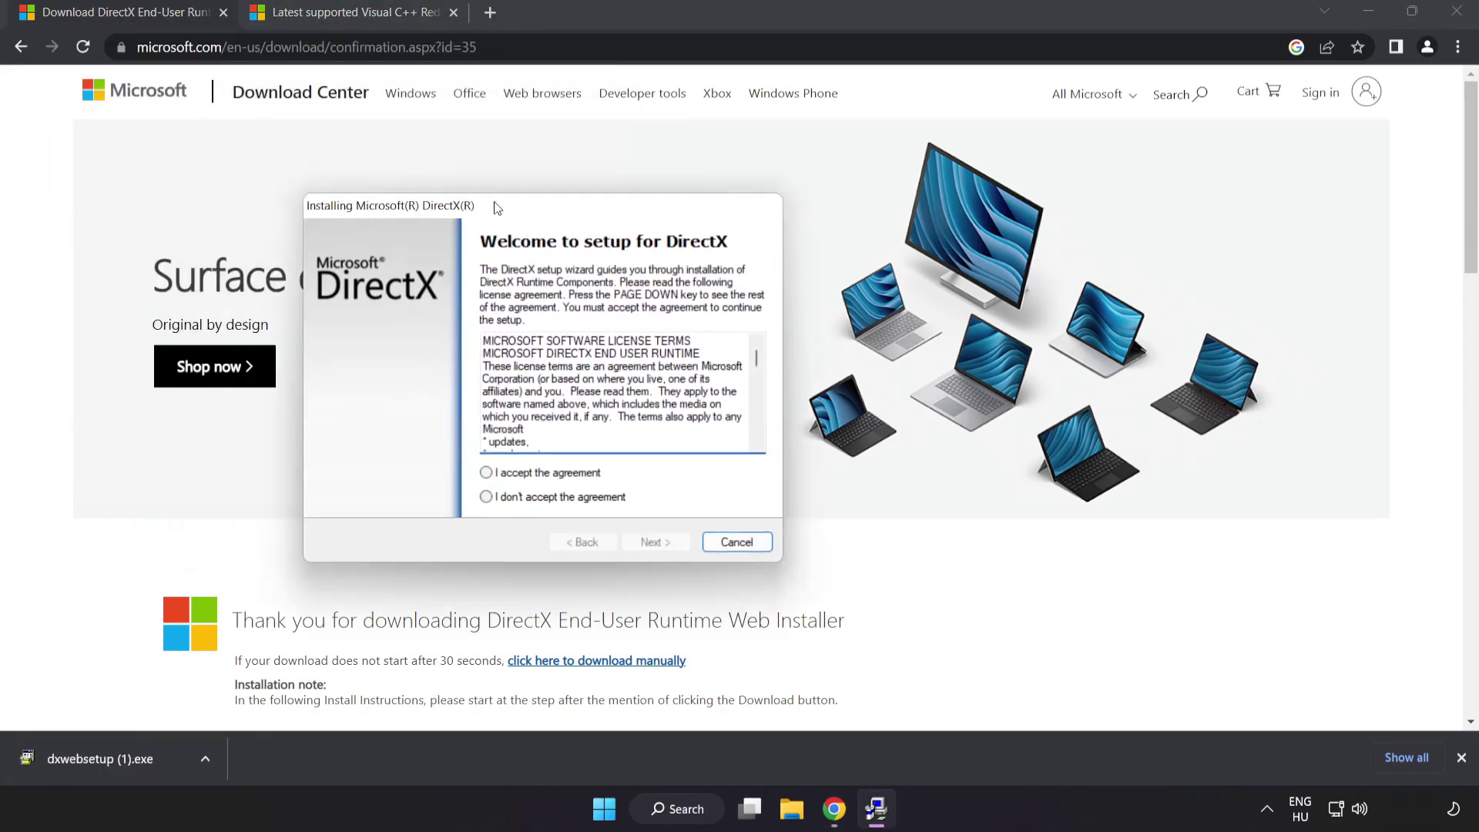
mouse_move(222, 38)
left_mouse_down()
mouse_move(638, 198)
mouse_move(676, 196)
left_mouse_up()
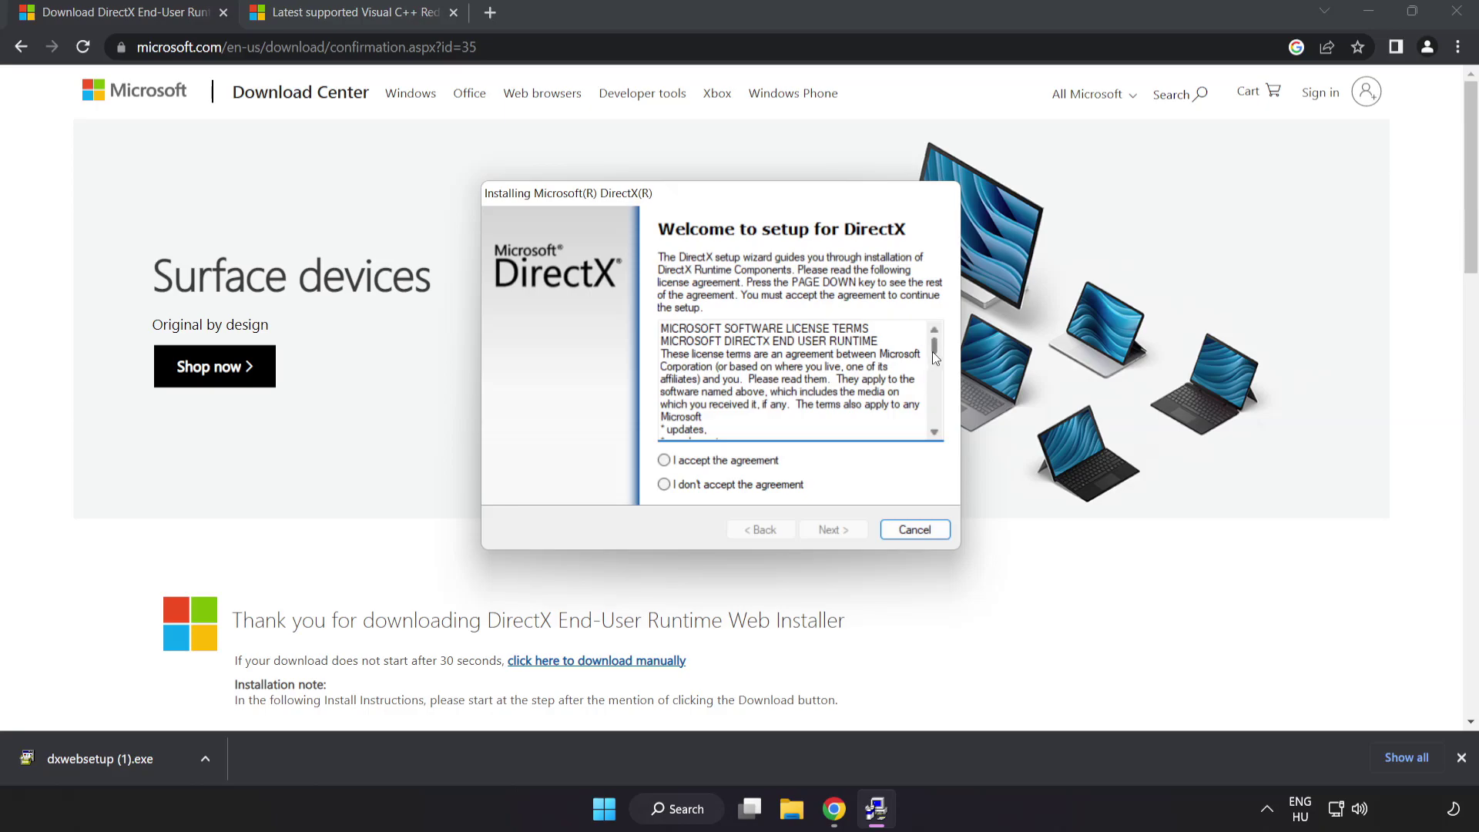
left_click_drag(934, 358, 935, 430)
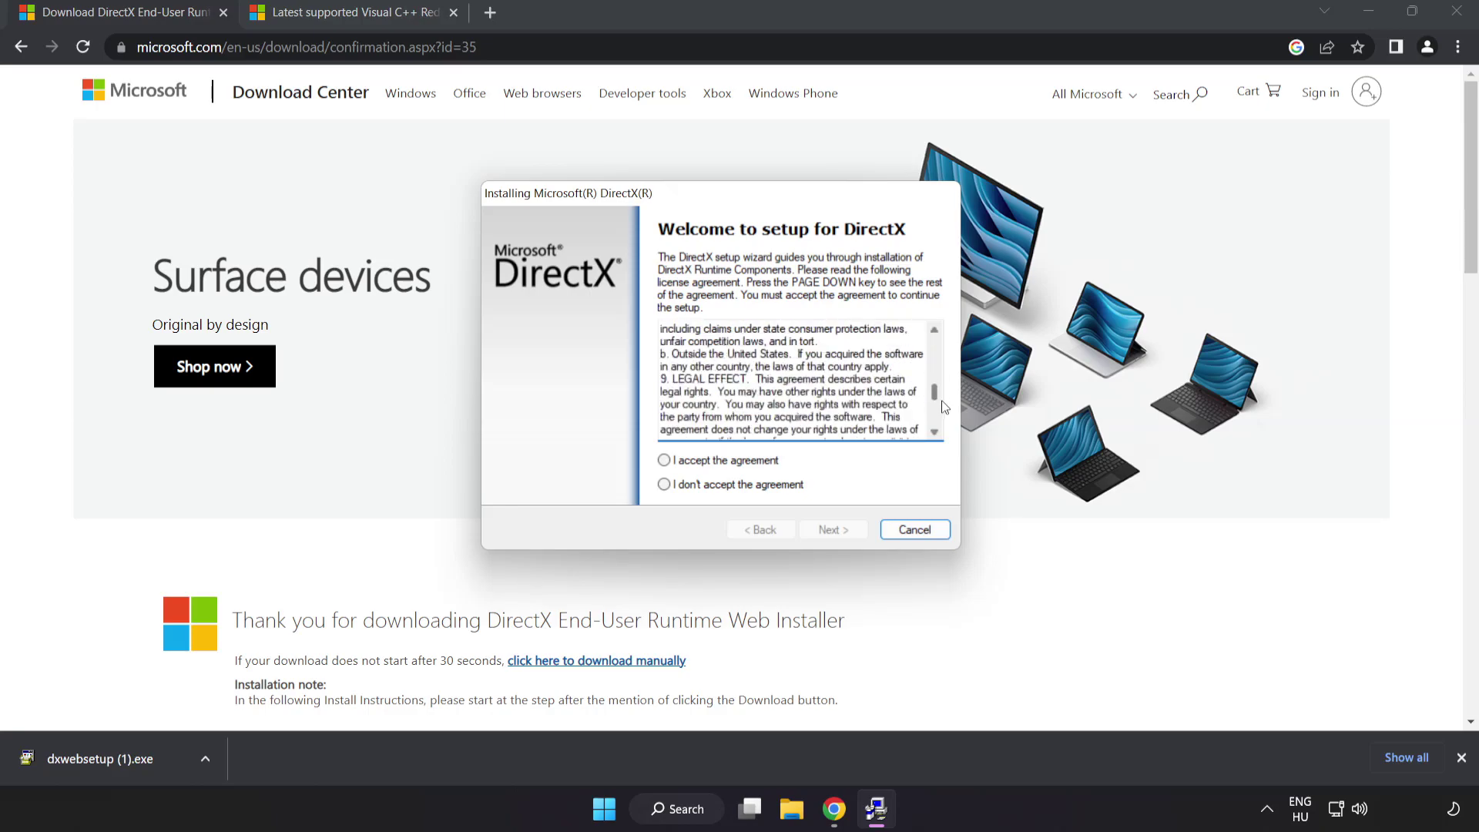
Step: Accept the DirectX licence, decline the Bing Bar, and finish the setup
left_click(692, 464)
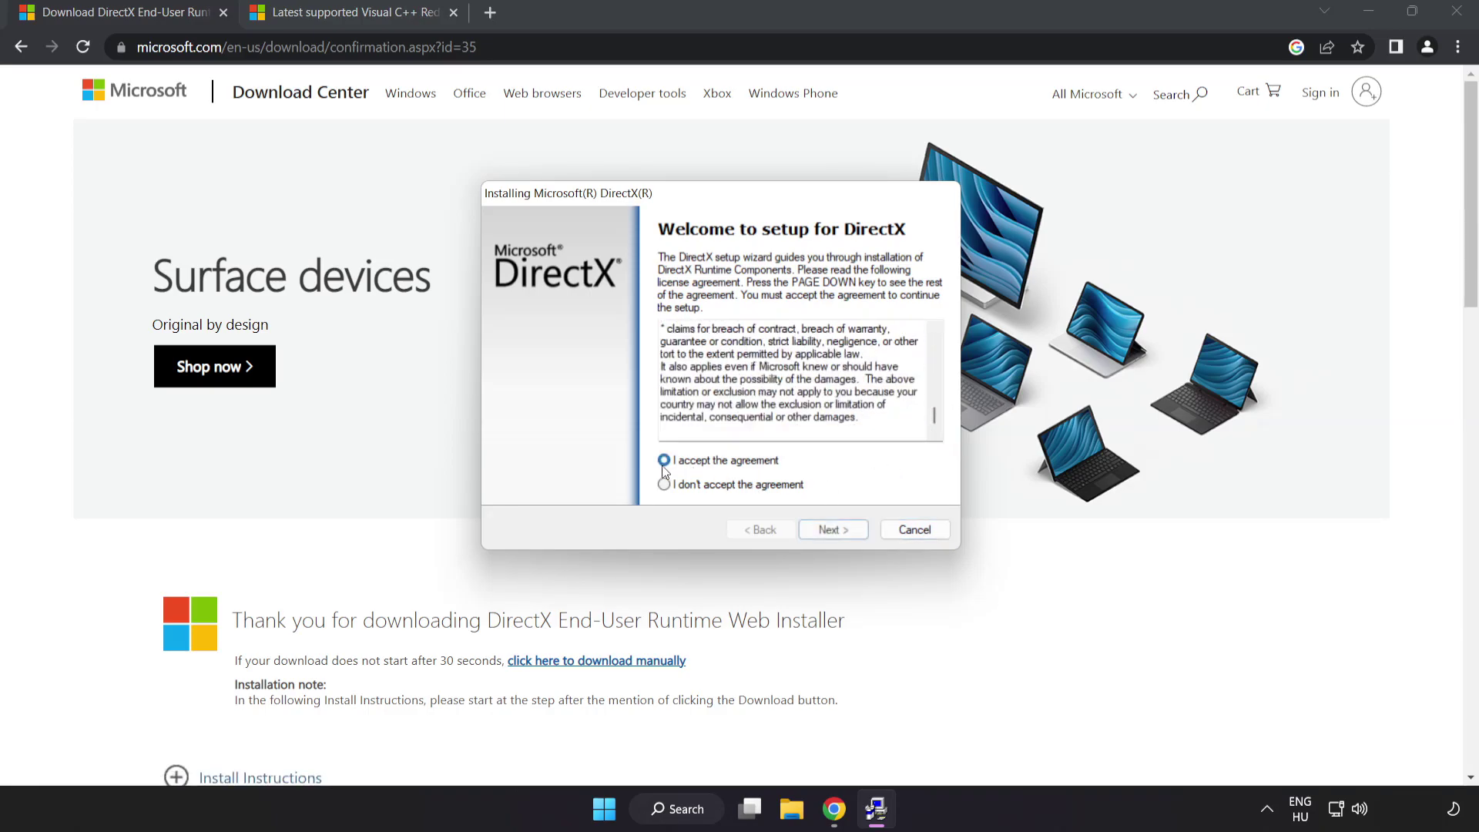
left_click(832, 531)
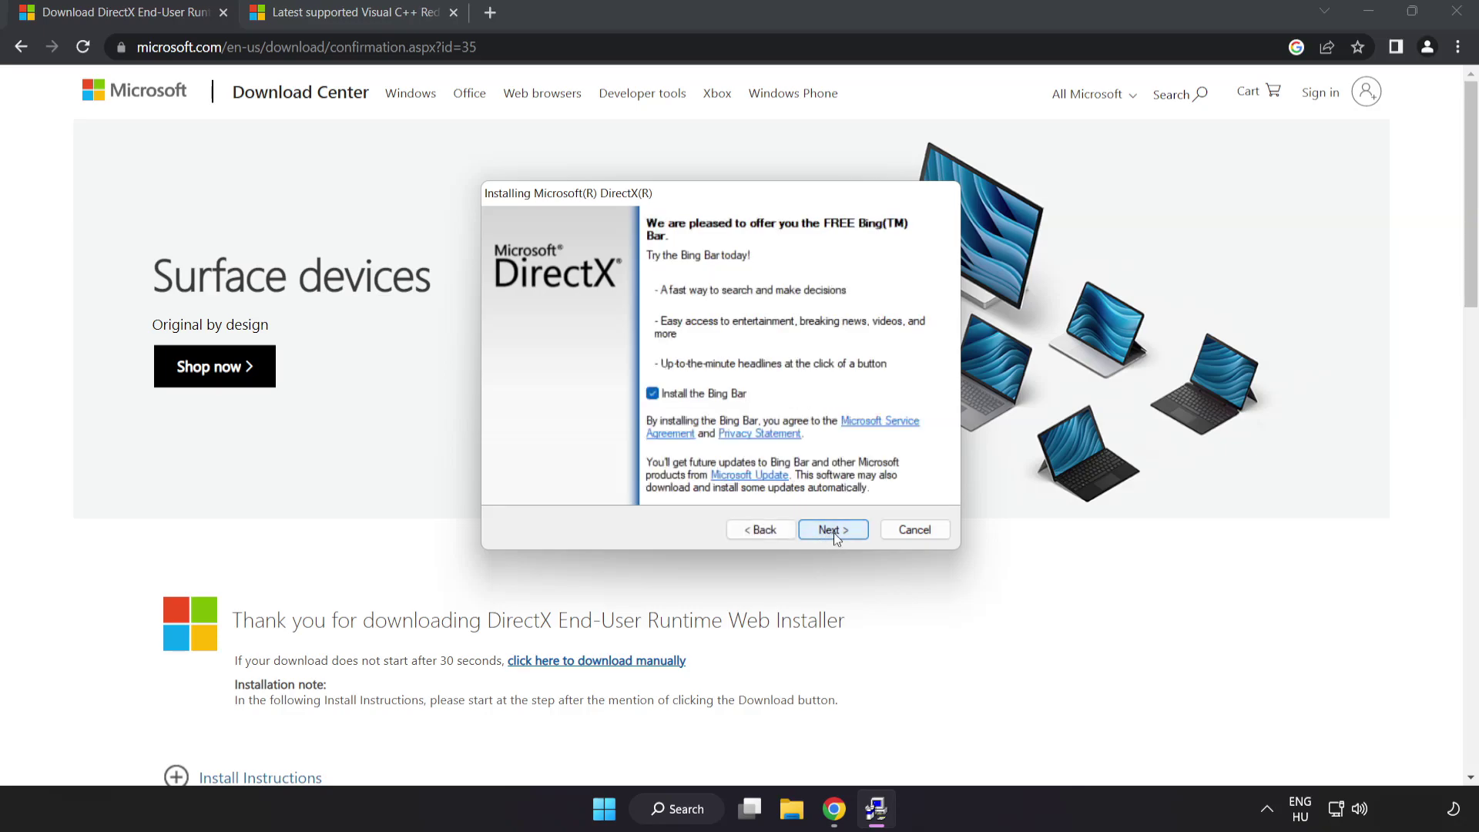
left_click(653, 395)
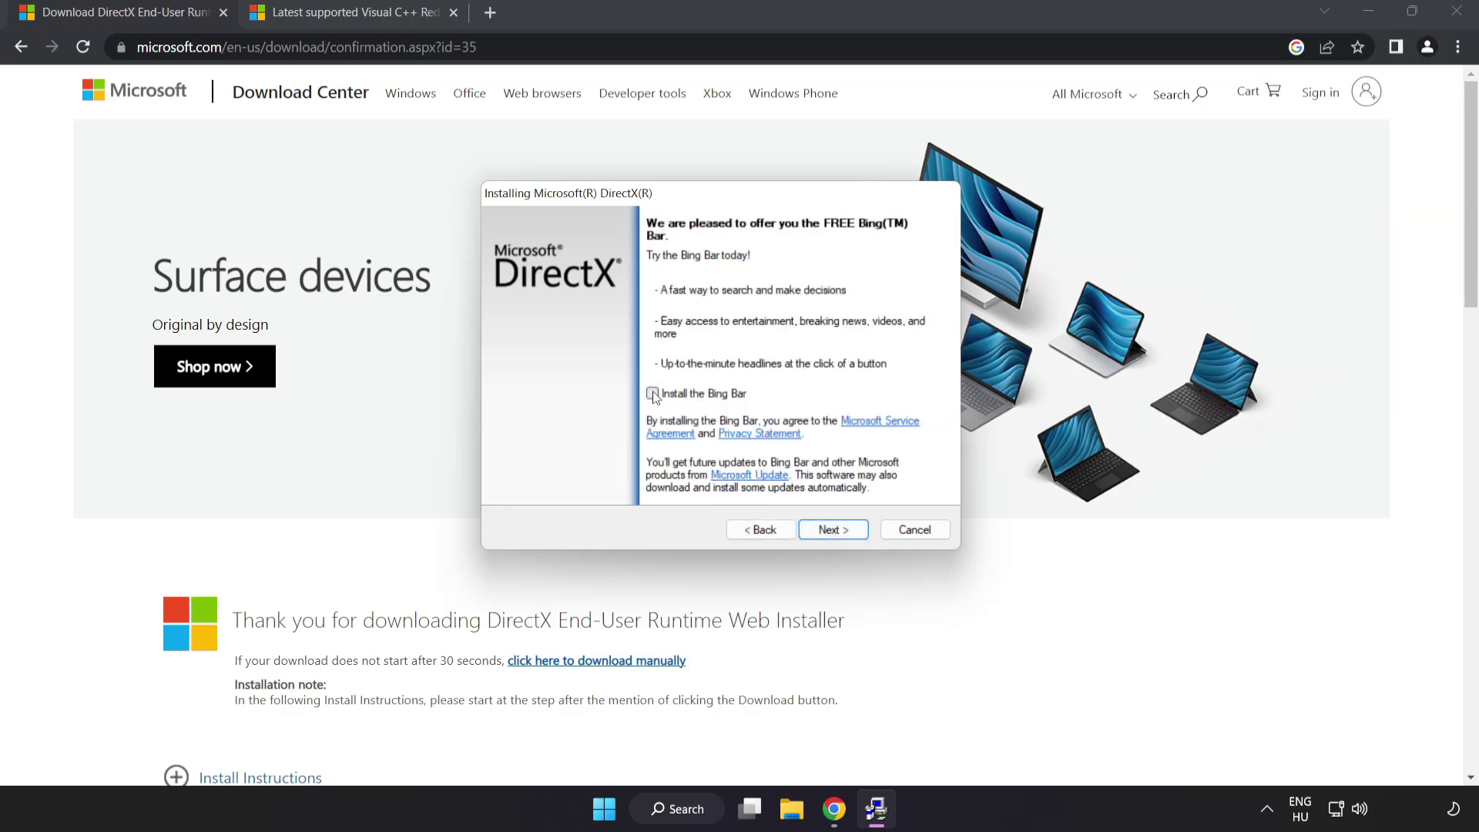
left_click(833, 530)
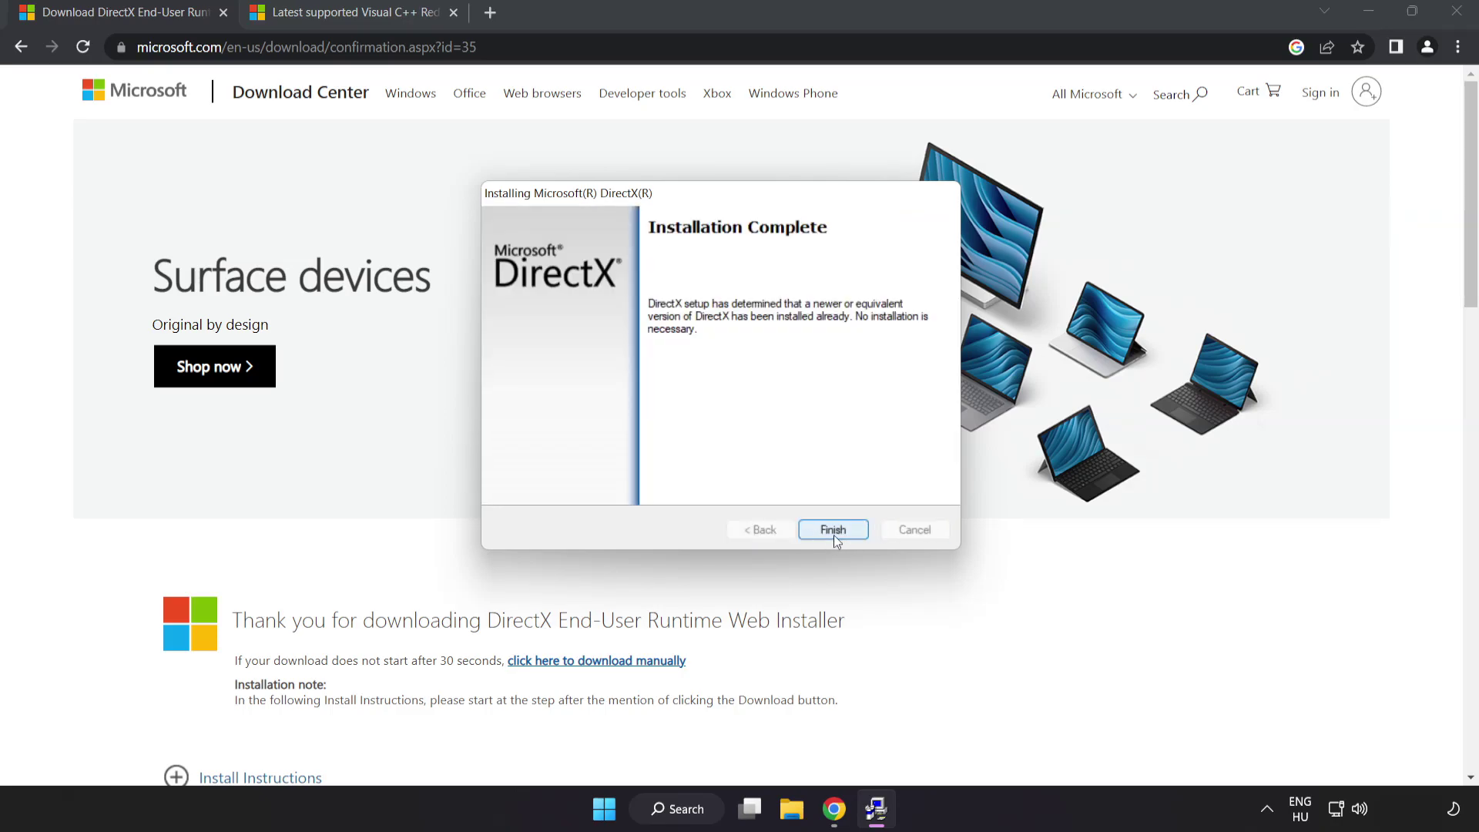
left_click(834, 531)
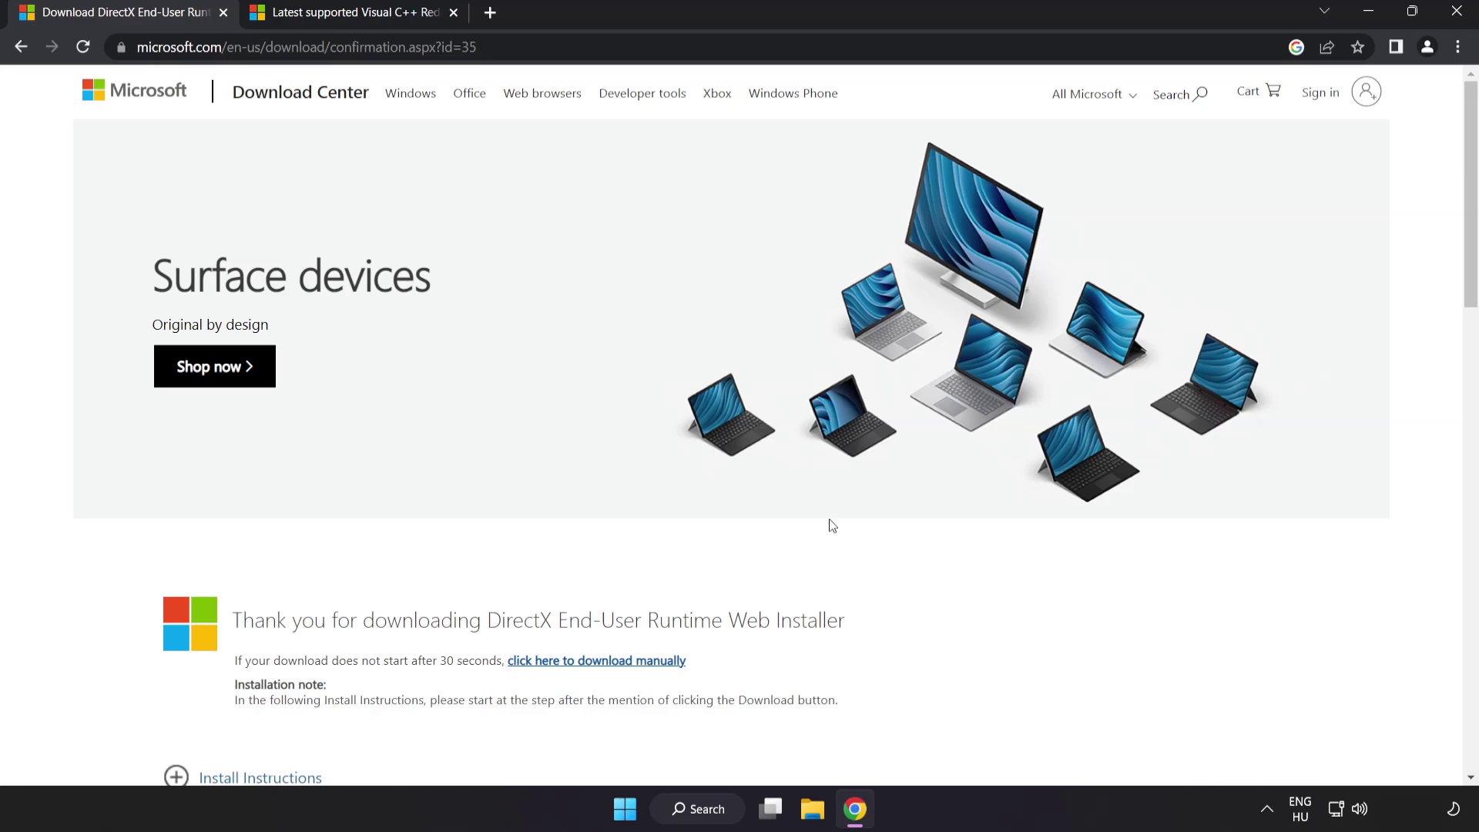
Step: Close the DirectX tab and download the ARM64, x86 and x64 vc_redist files from the downloads table
left_click(223, 13)
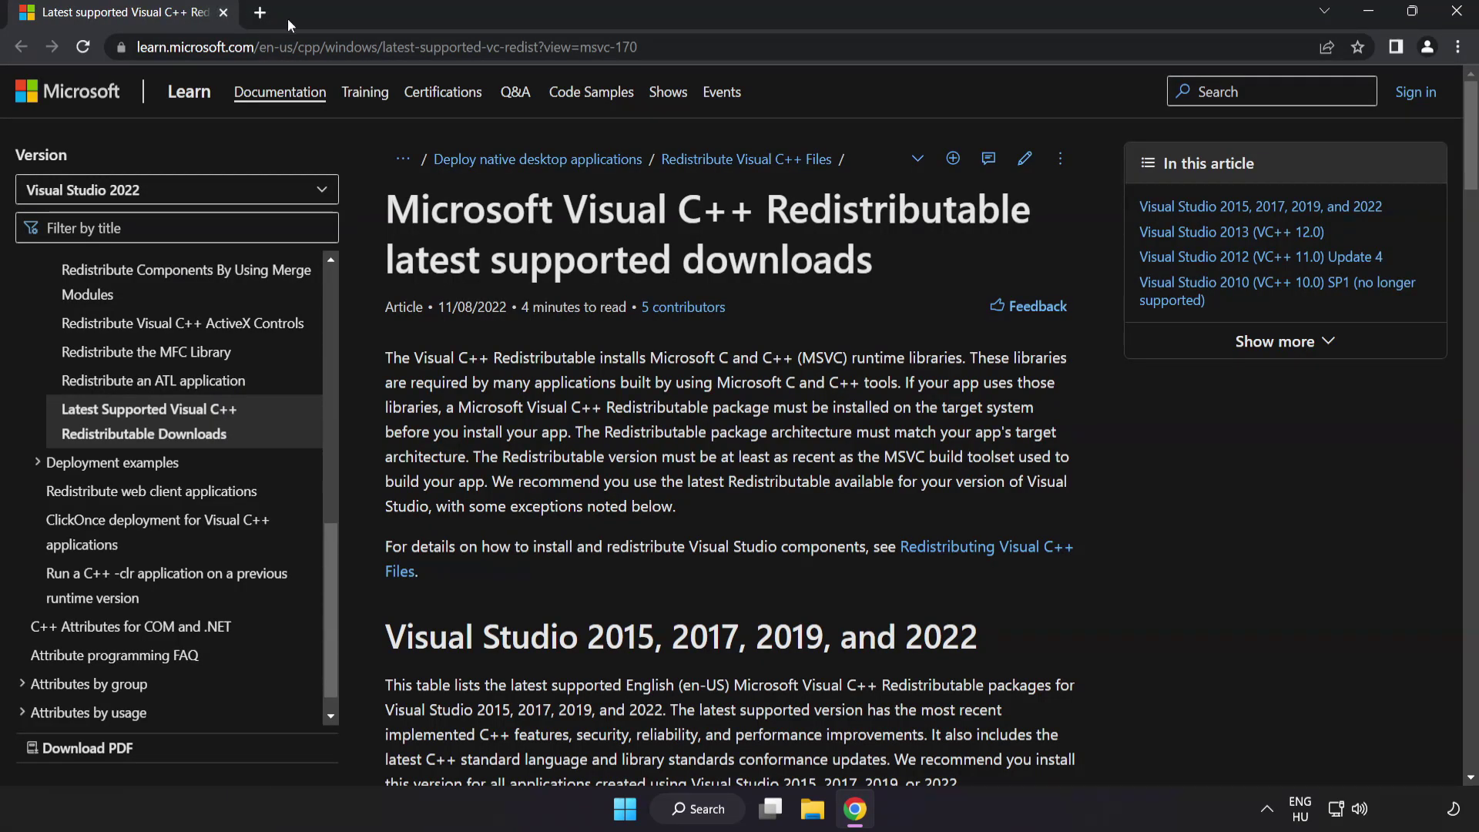
left_click(668, 47)
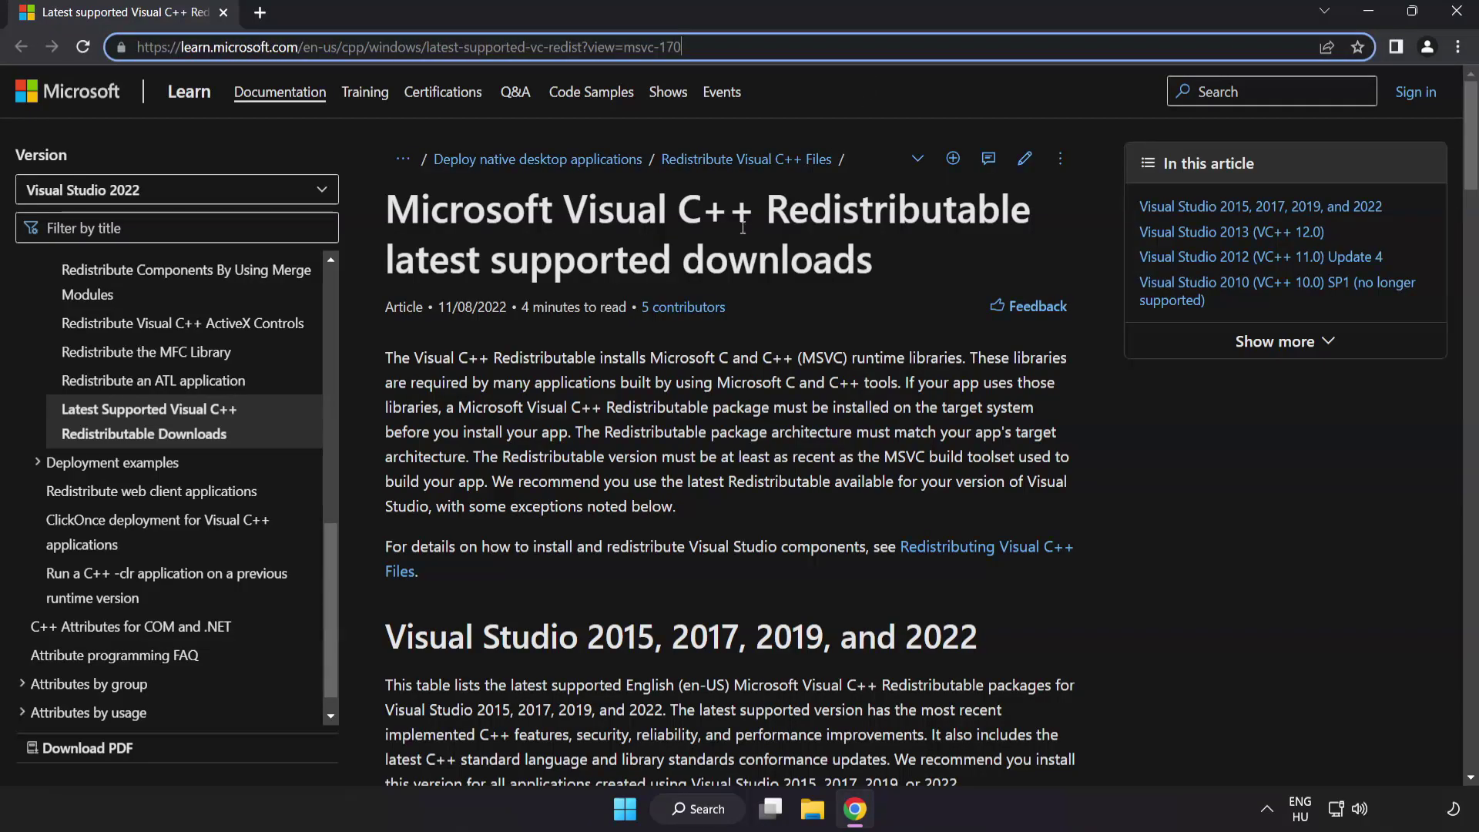
left_click_drag(1465, 154, 1464, 229)
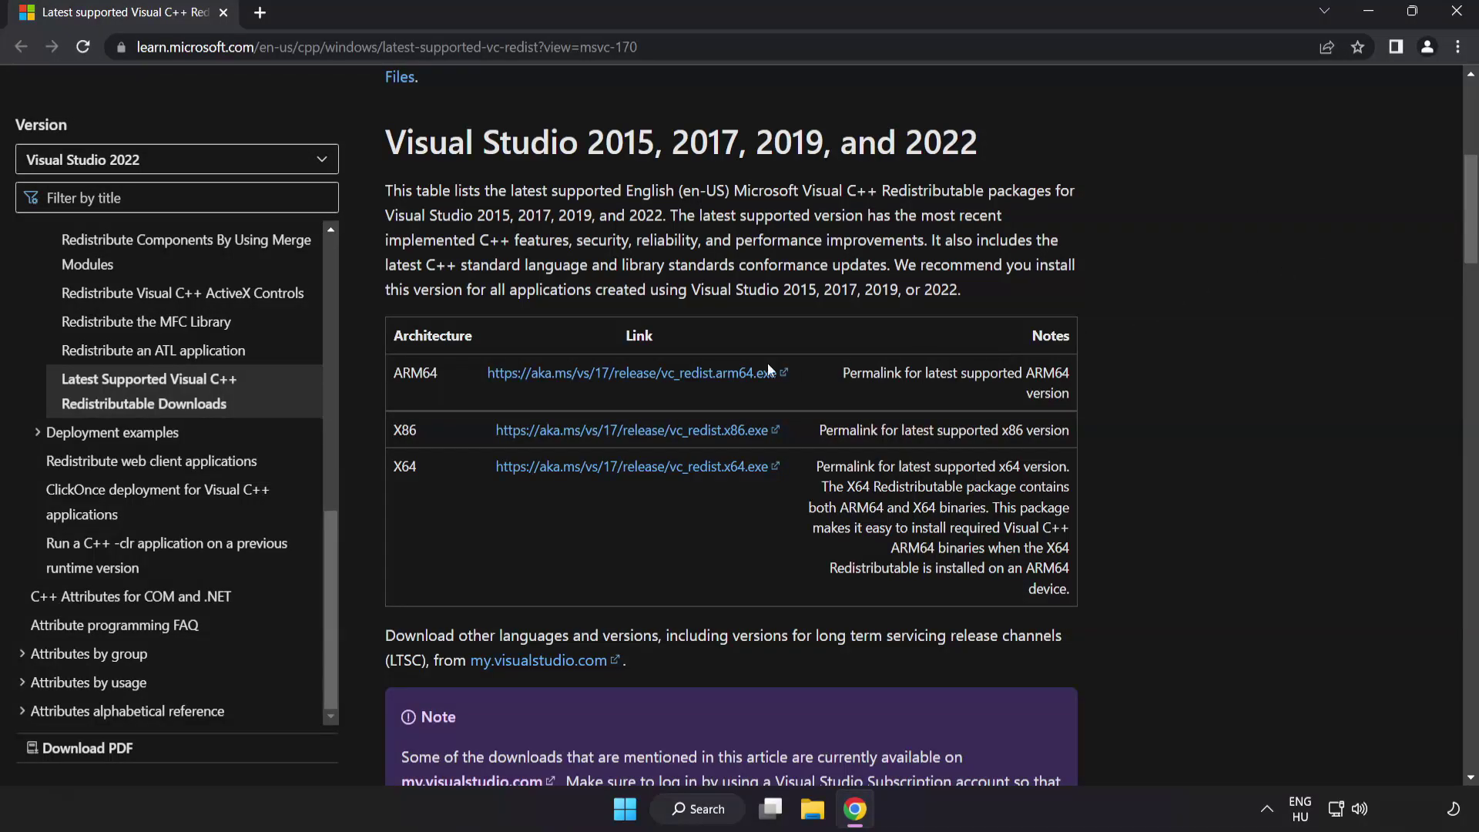
left_click(613, 380)
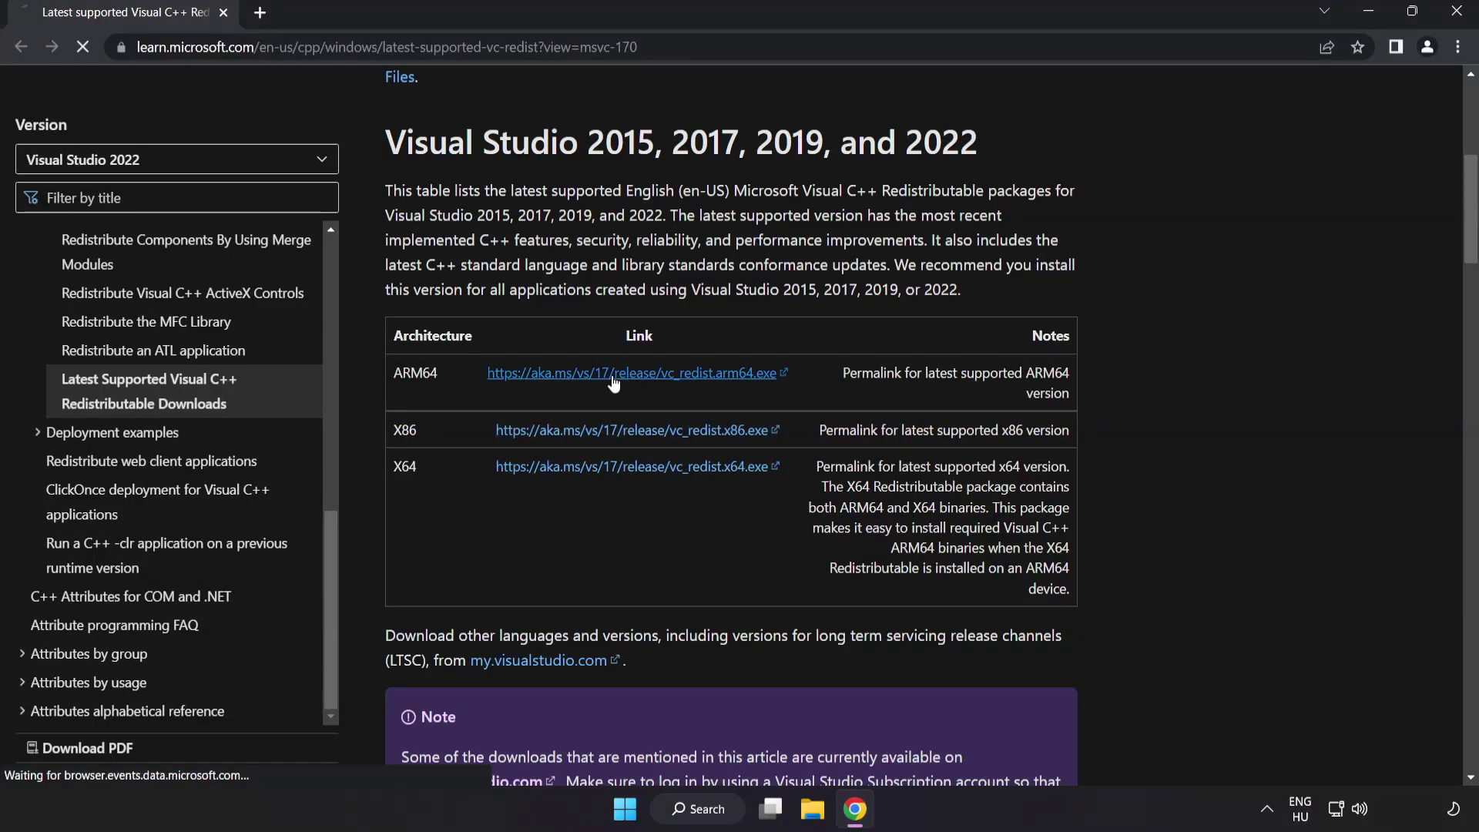
left_click(639, 431)
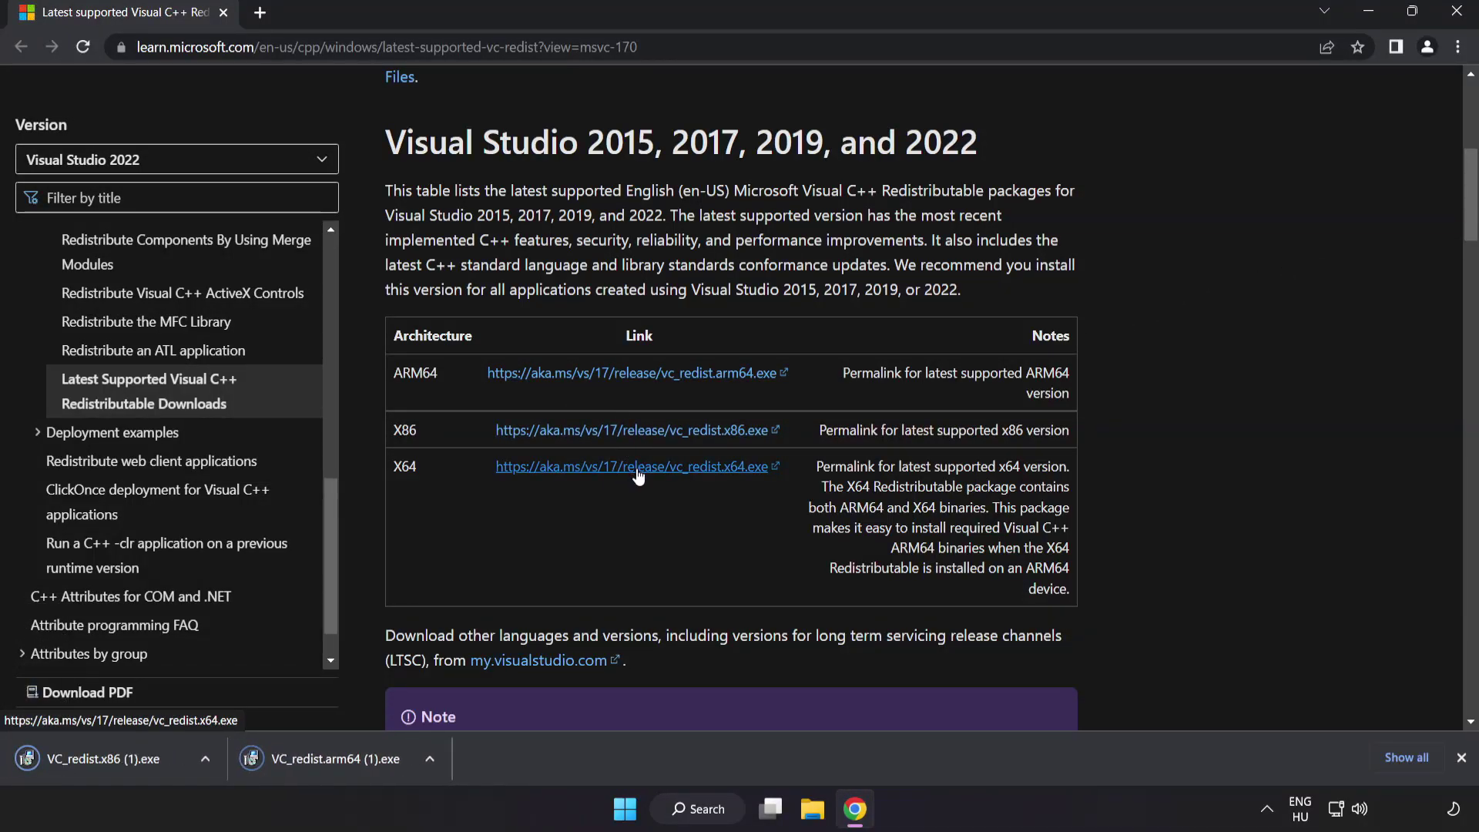
left_click(638, 474)
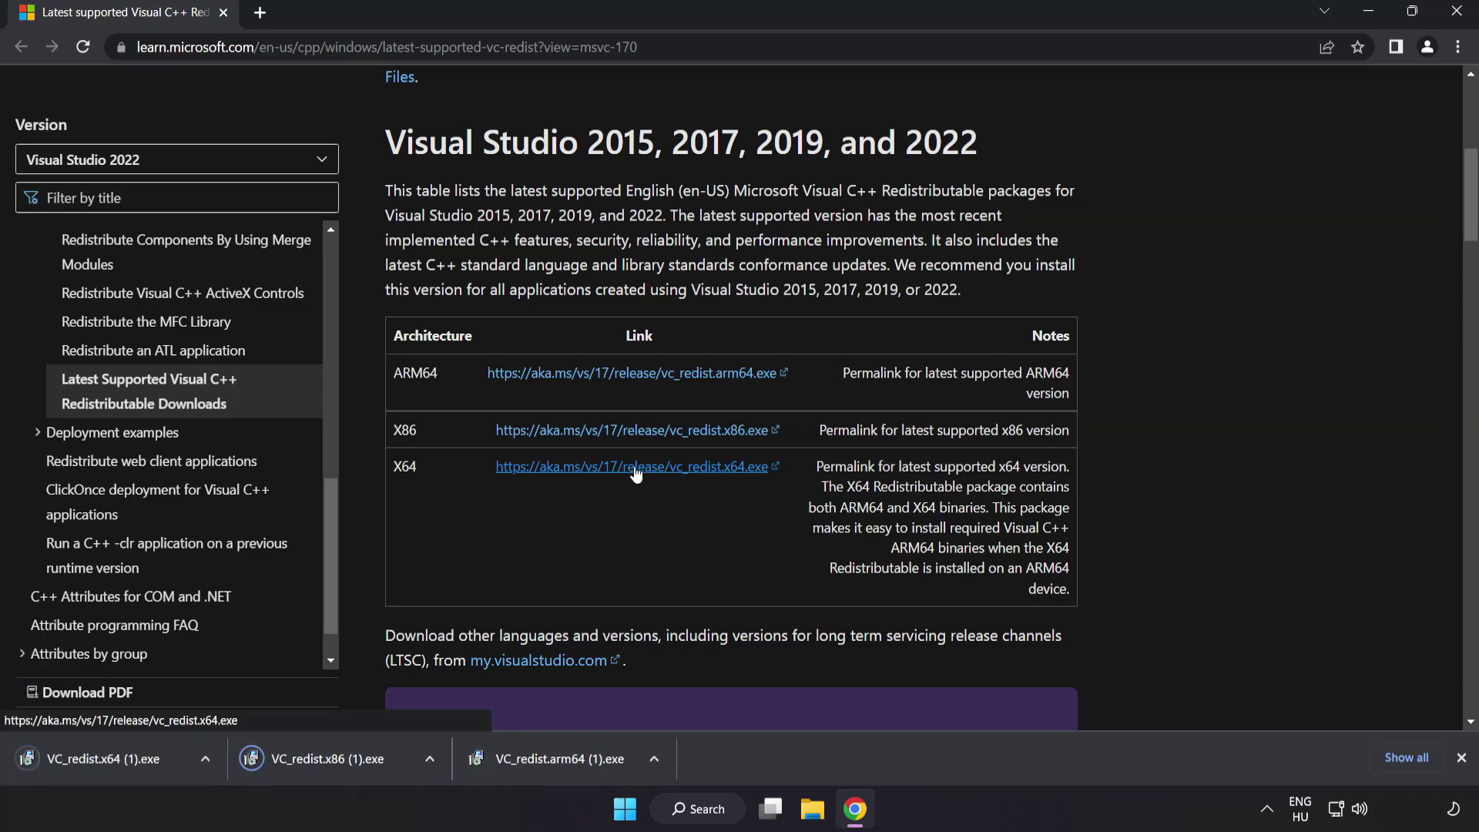
Step: Try installing the ARM64 Visual C++ redistributable with terms agreed, then dismiss its failure
left_click(556, 761)
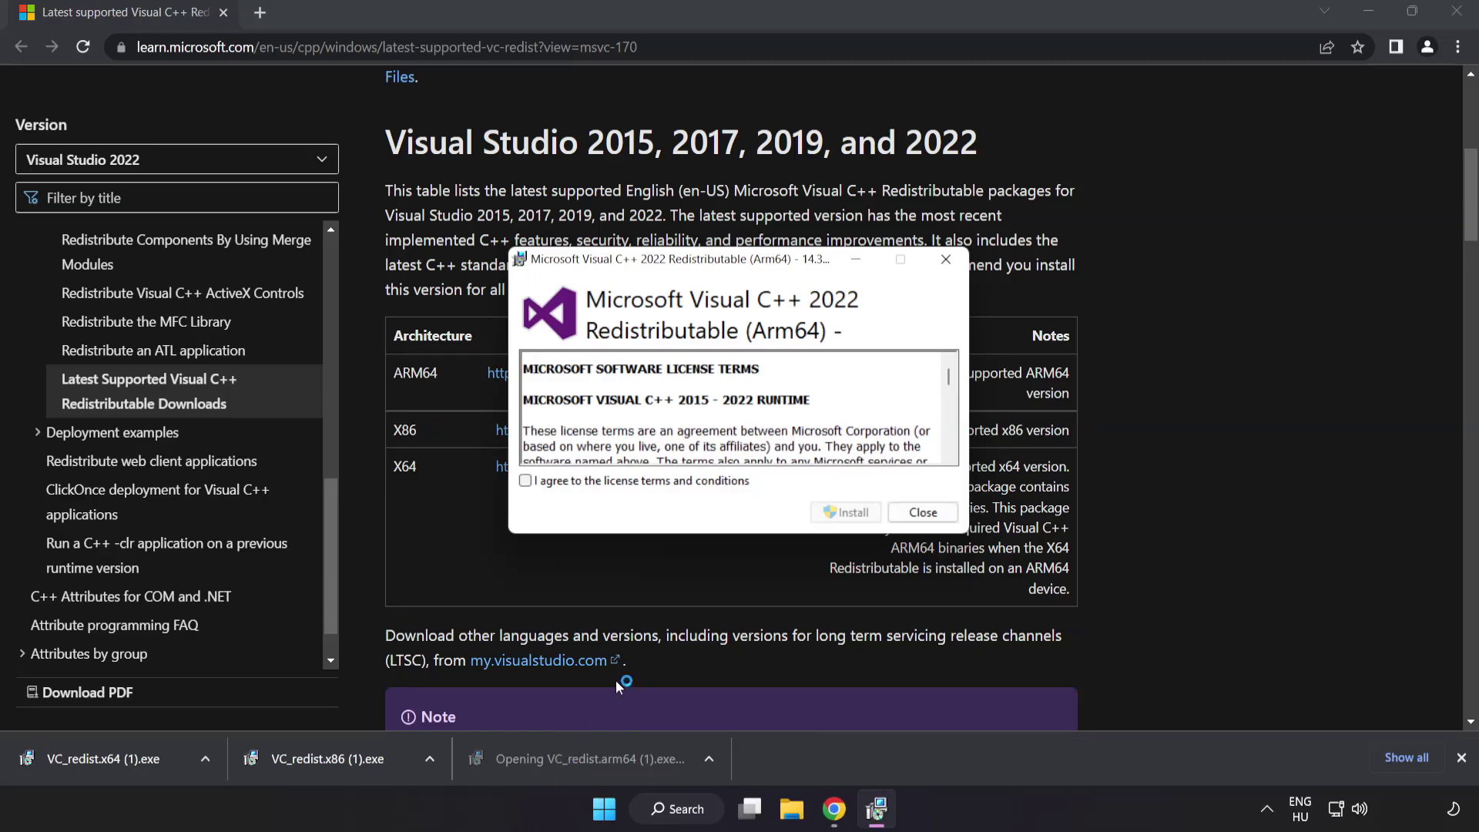
left_click_drag(949, 375, 949, 442)
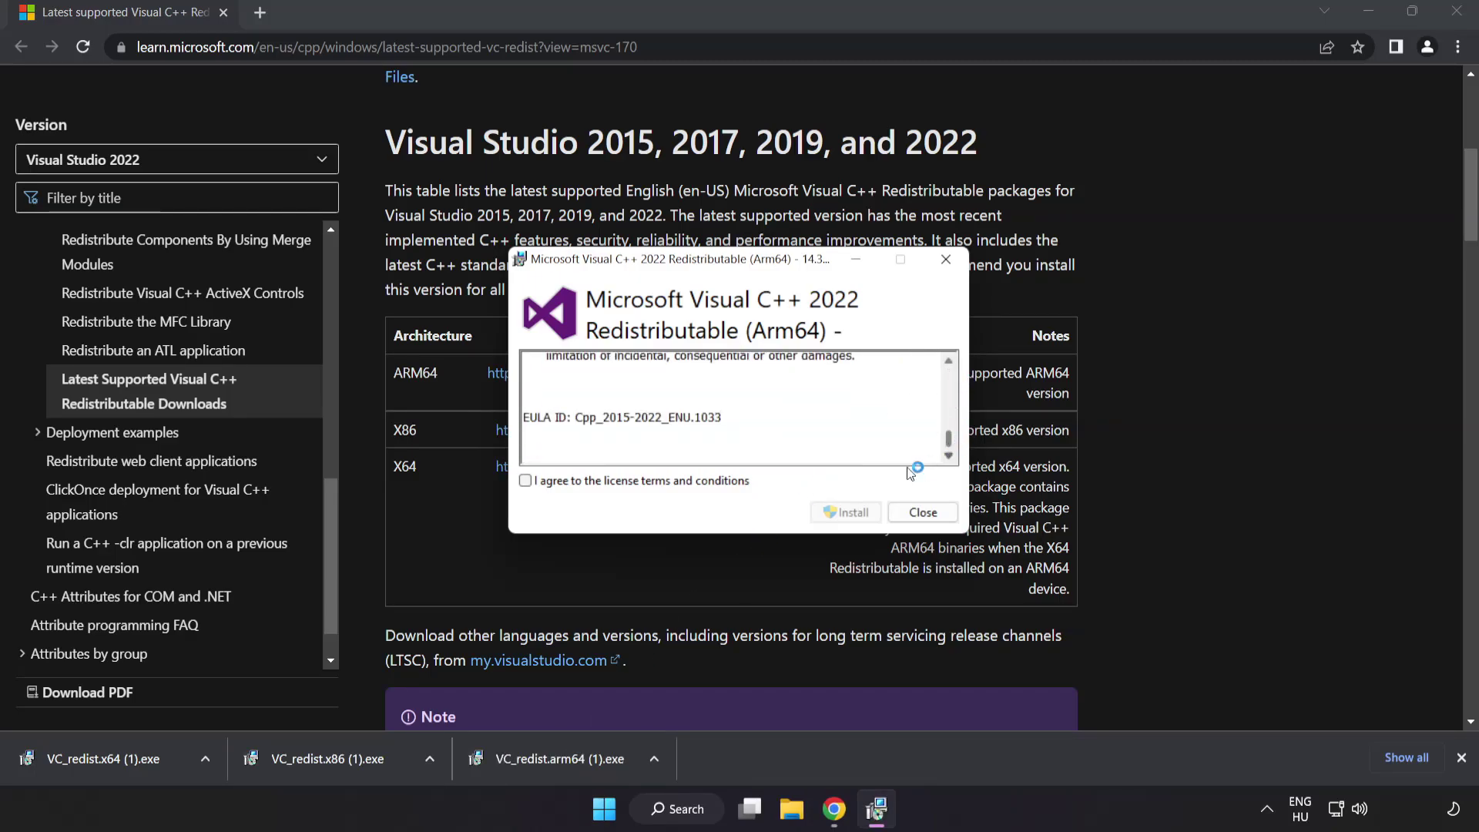
left_click(526, 481)
left_click(845, 512)
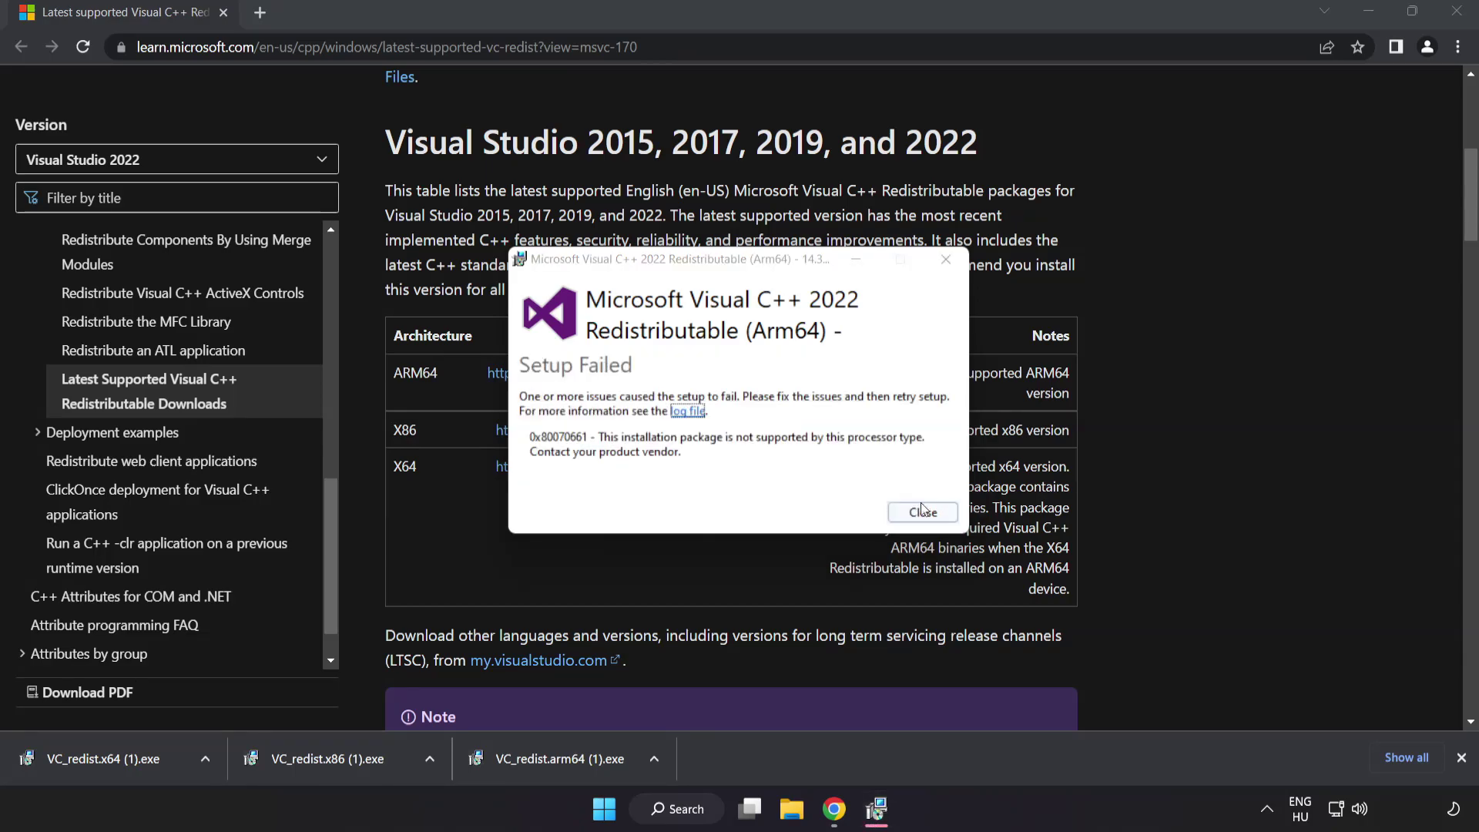
left_click(922, 510)
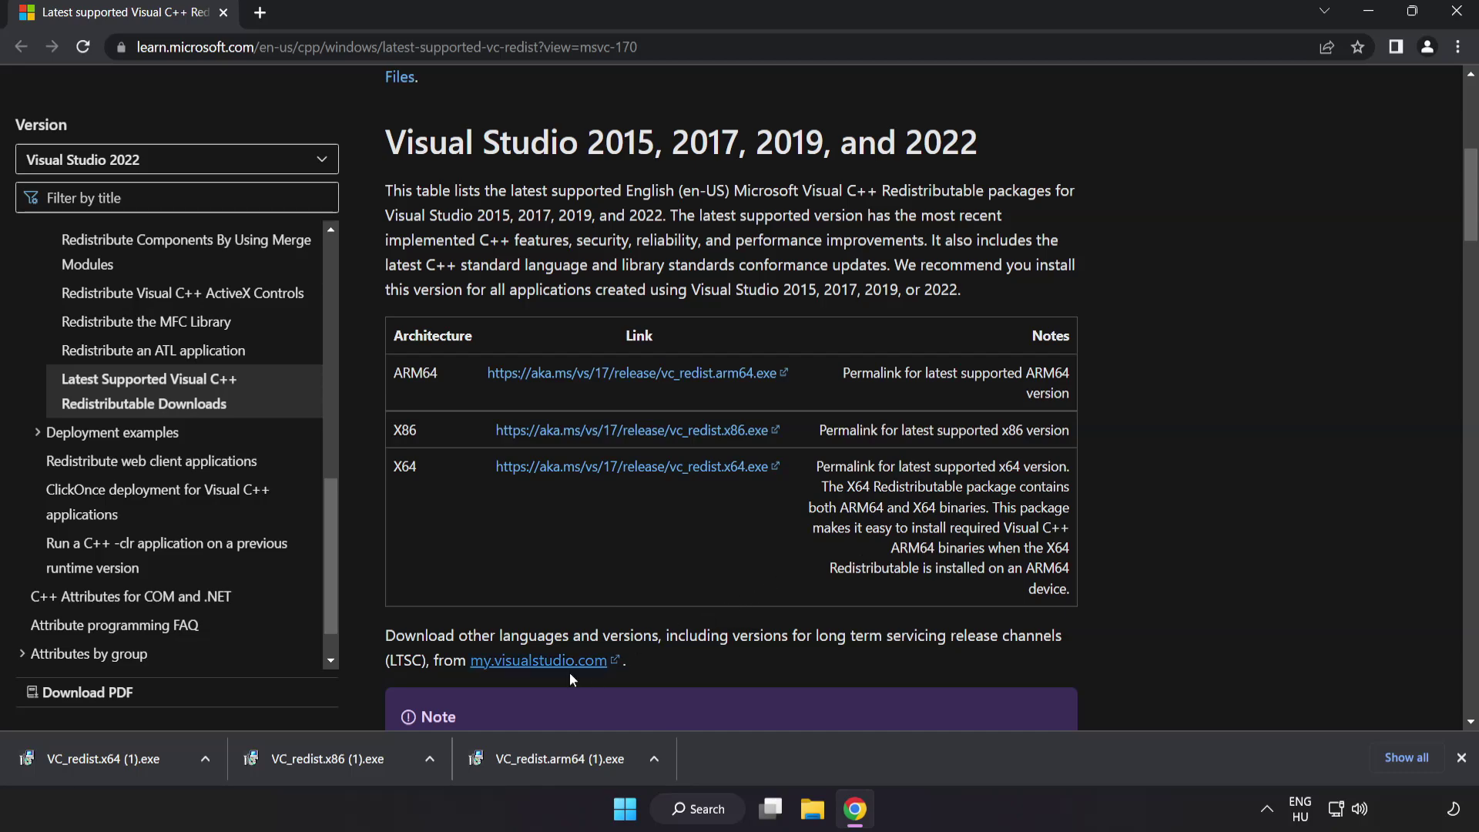
Step: Install the x86 redistributable, dismiss the failed x64 setup, and close Chrome
left_click(332, 761)
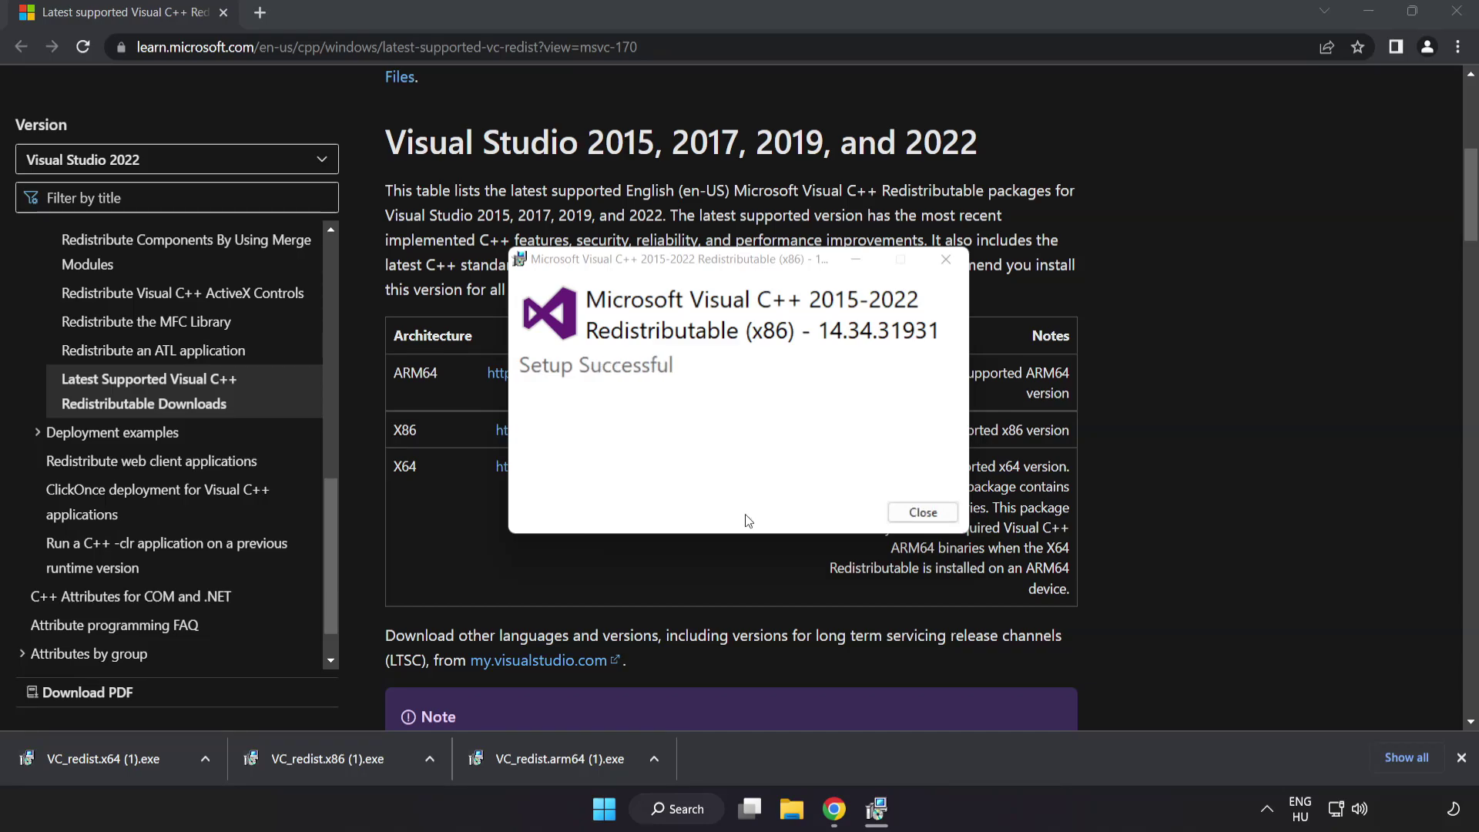
left_click(919, 512)
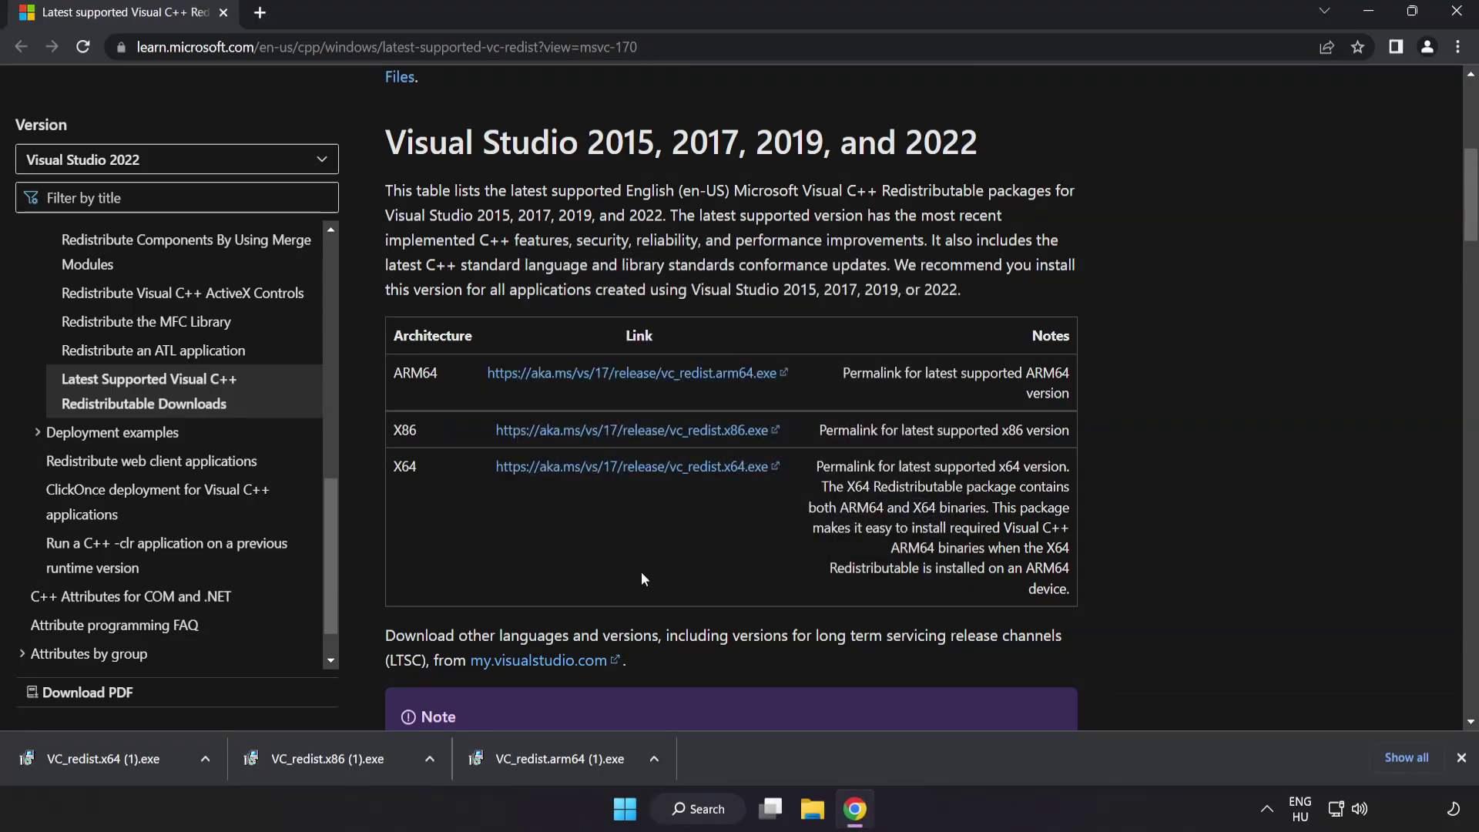
left_click(133, 755)
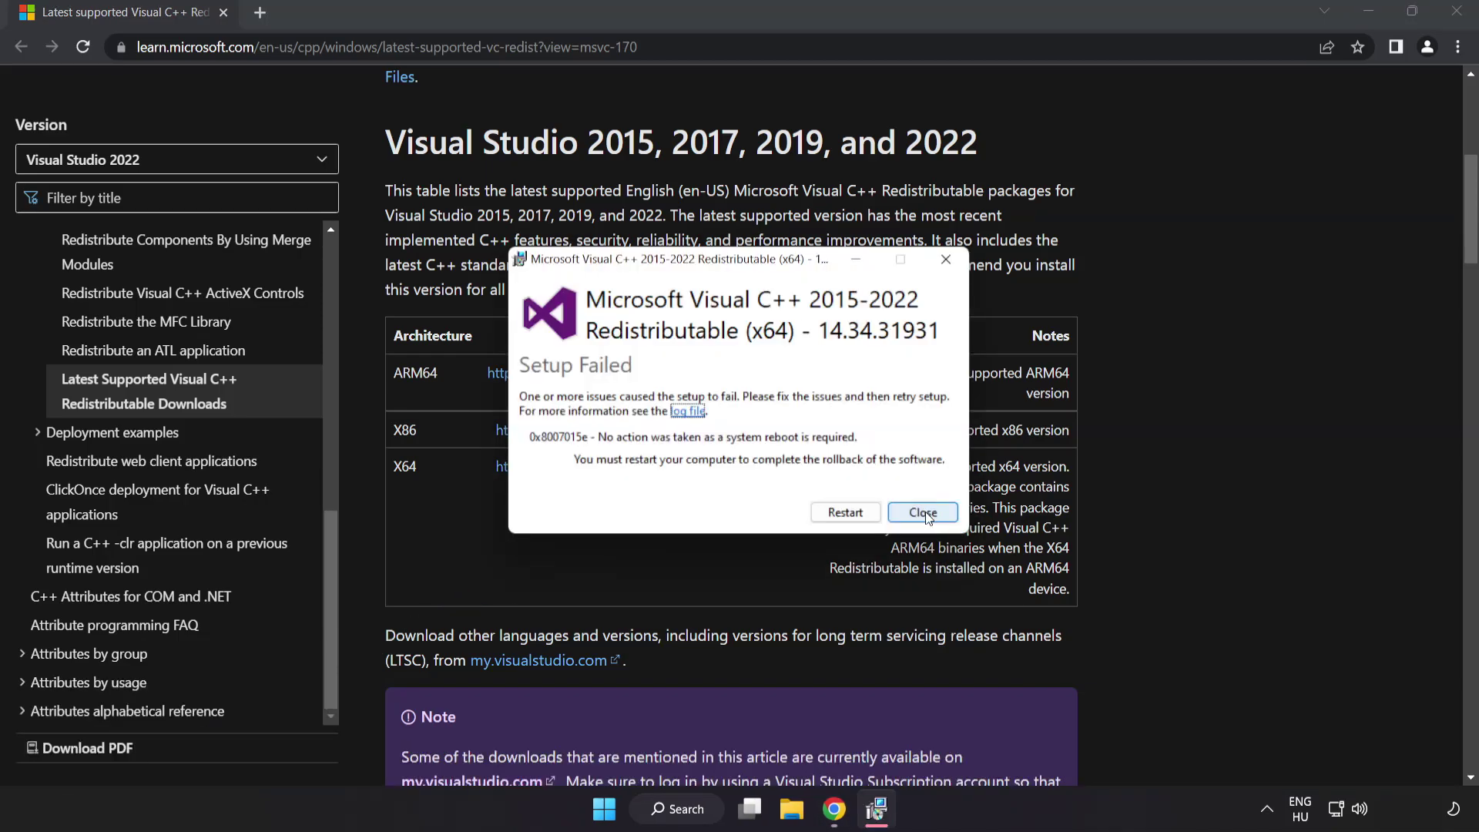
left_click(925, 514)
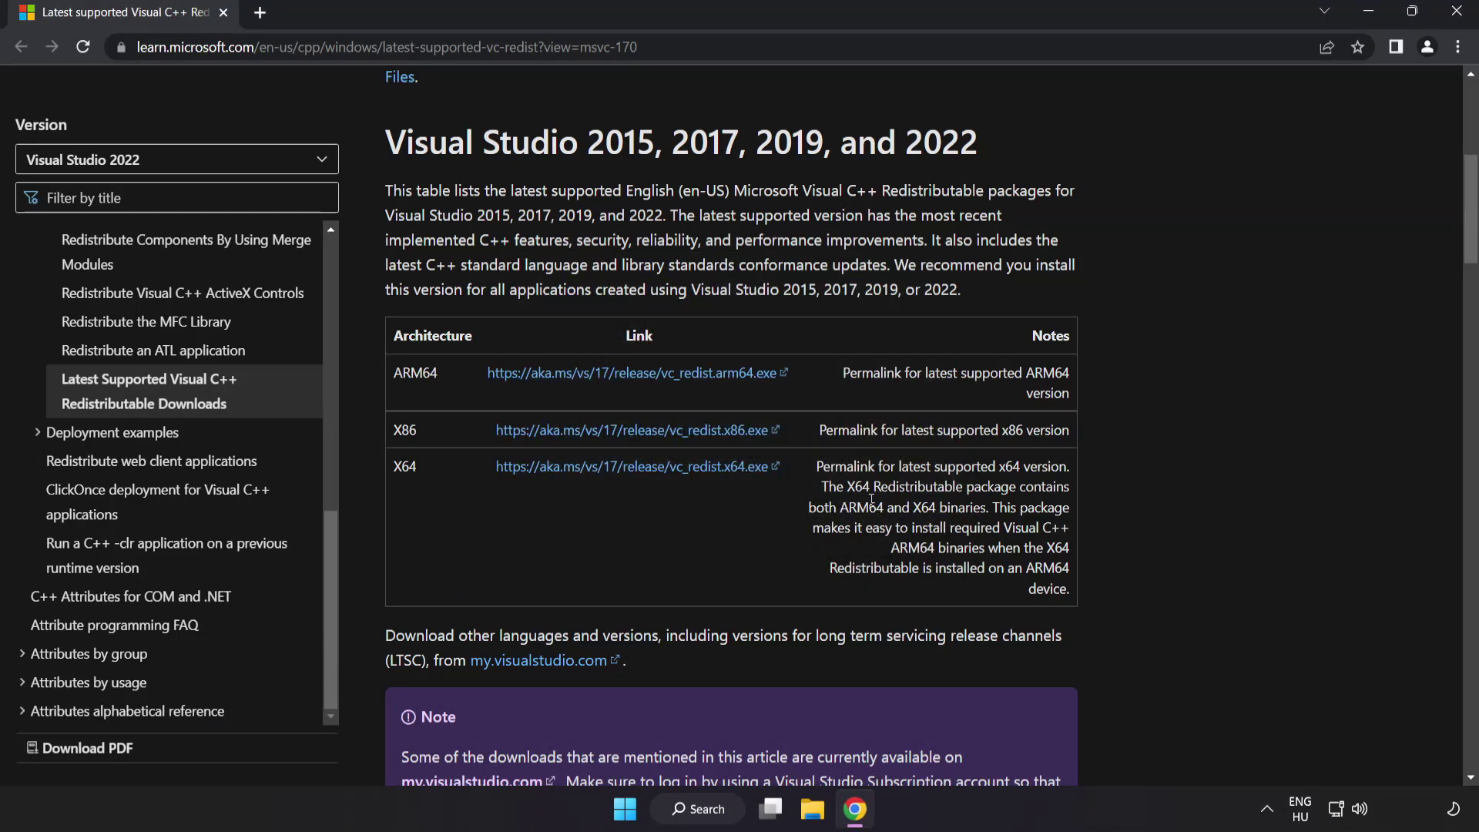
left_click(1454, 20)
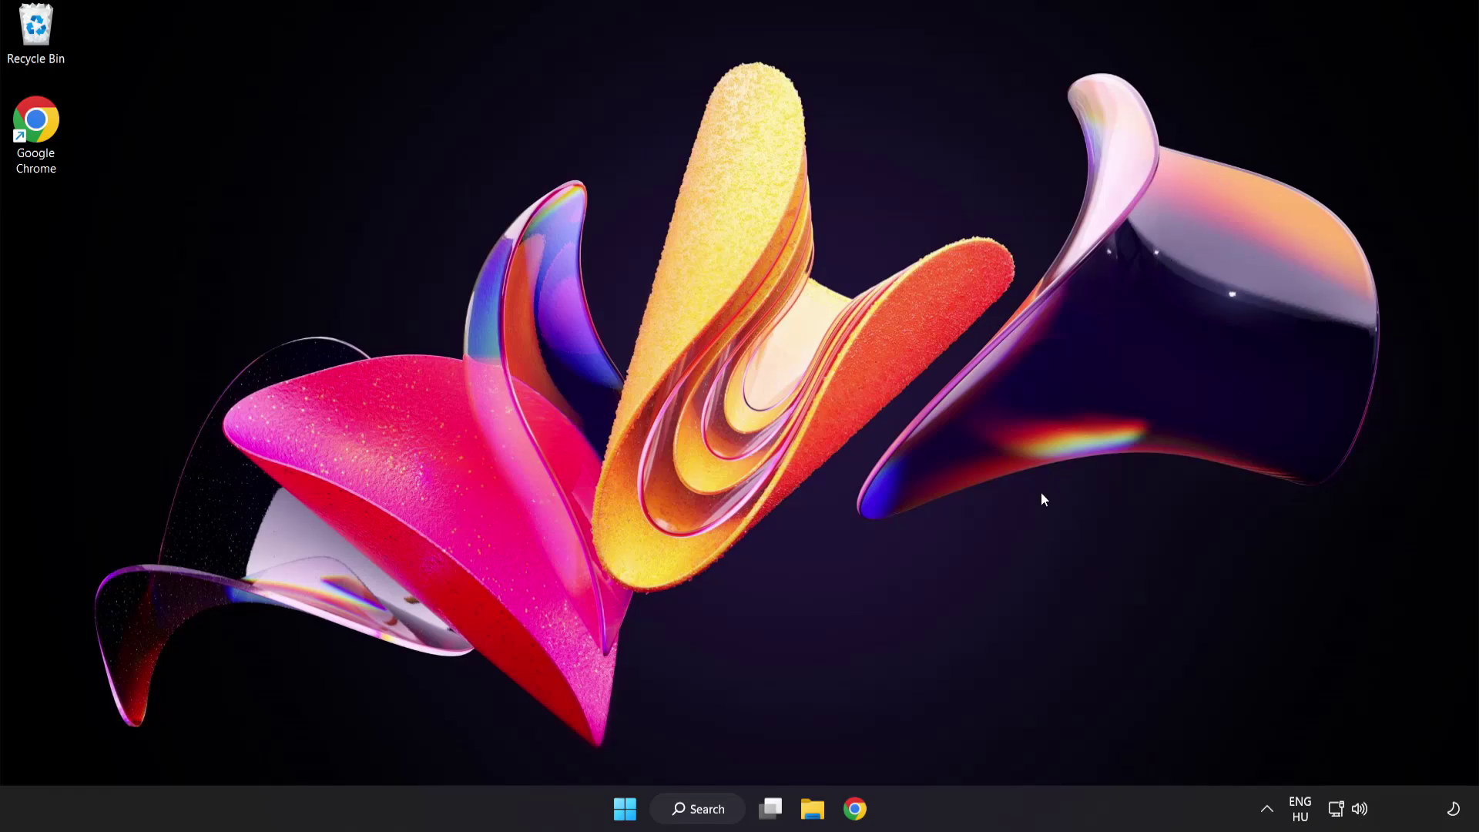
Step: Launch Command Prompt as administrator from a 'cmd' search and centre its window
left_click(697, 813)
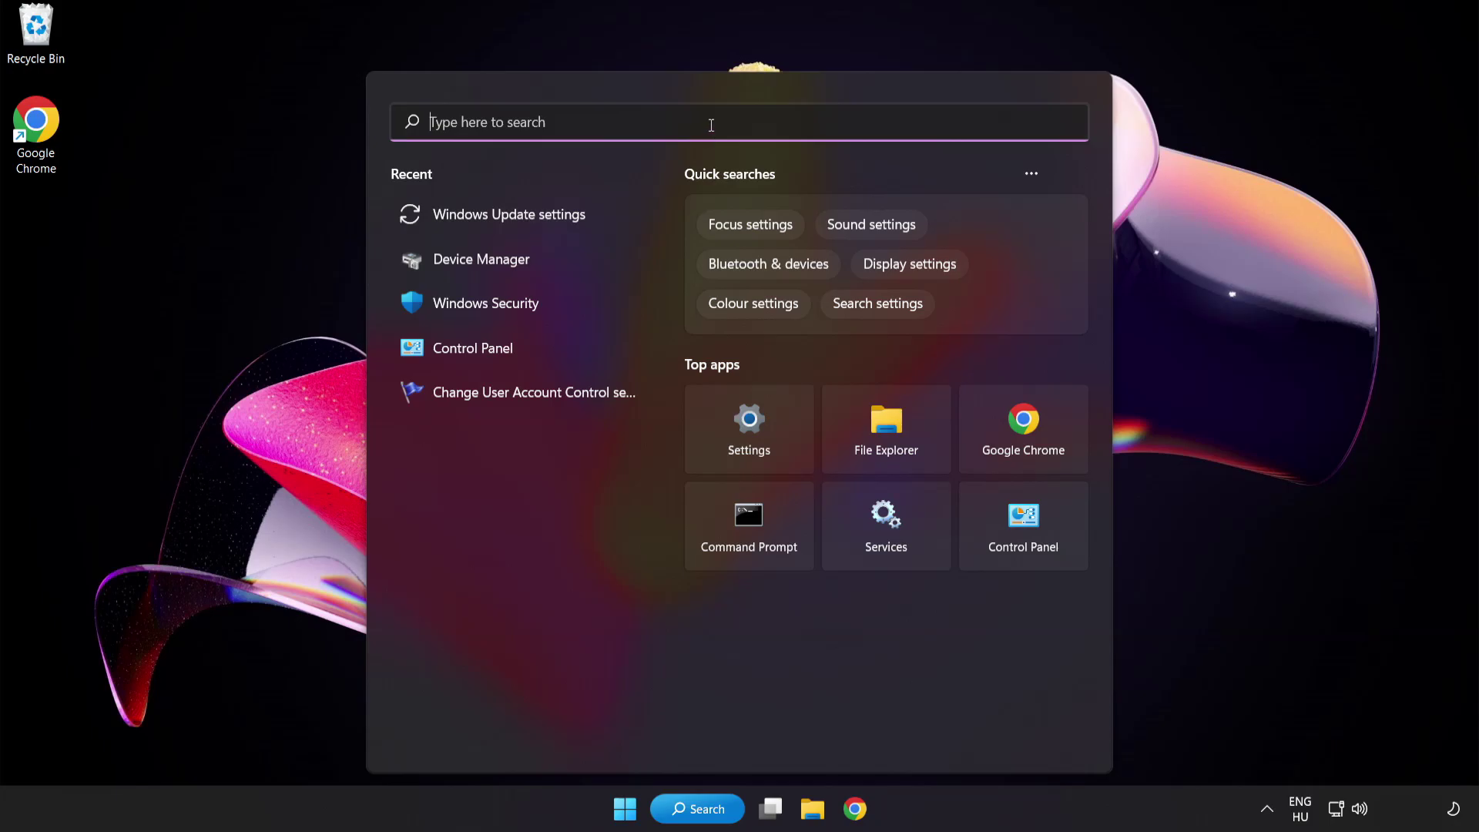
type("cmd")
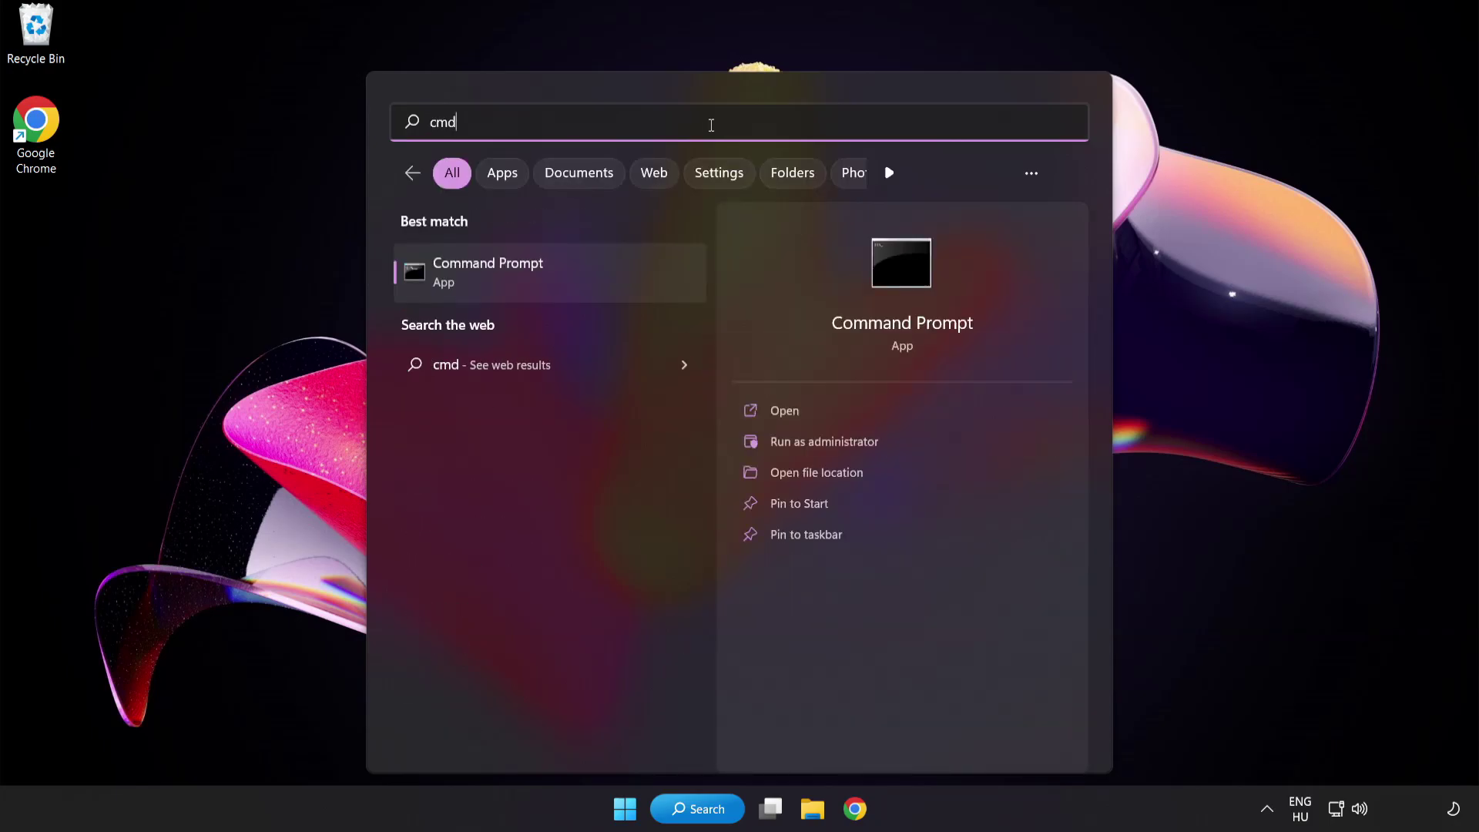
right_click(554, 285)
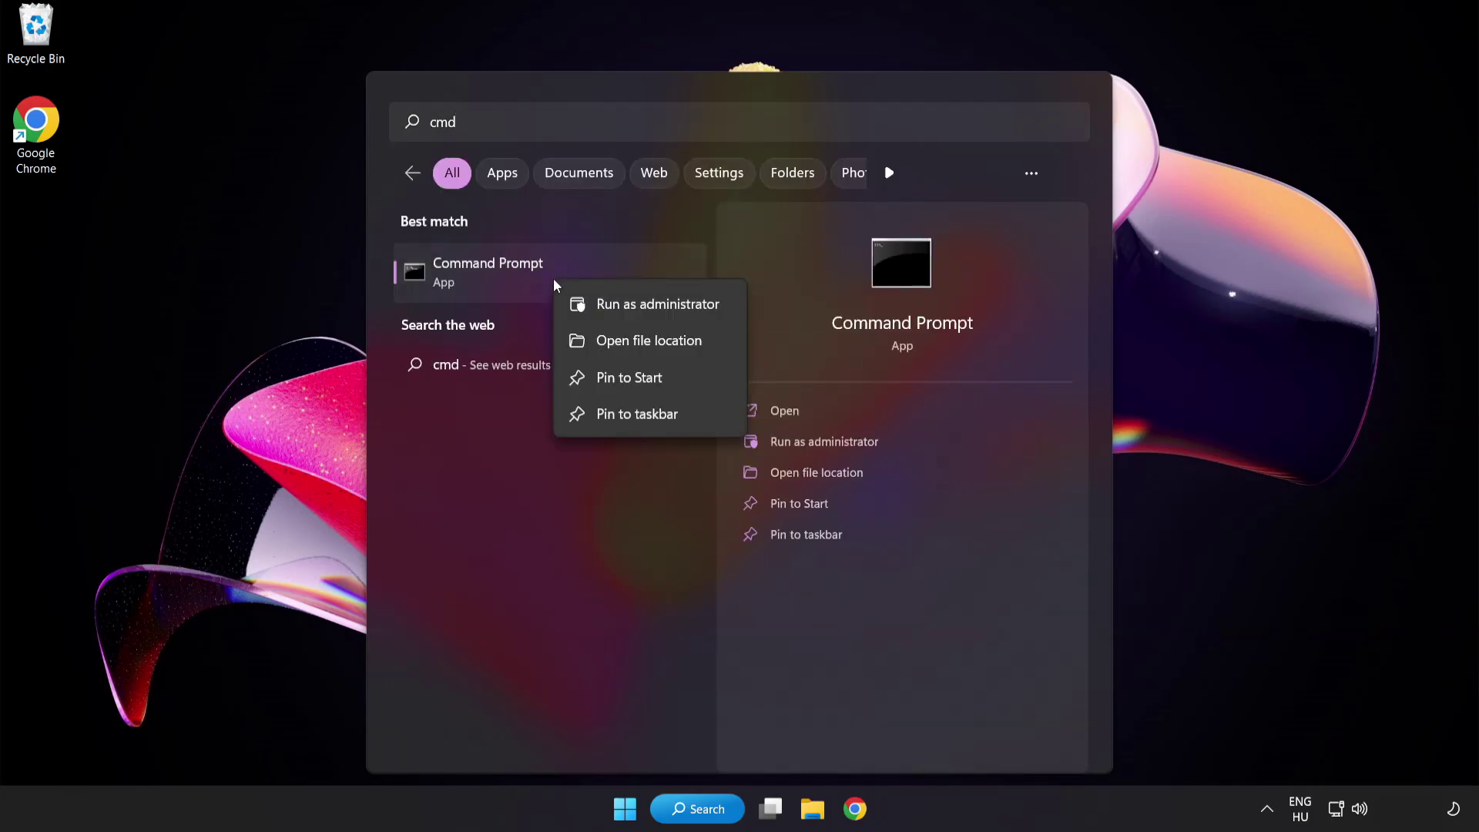
left_click(624, 309)
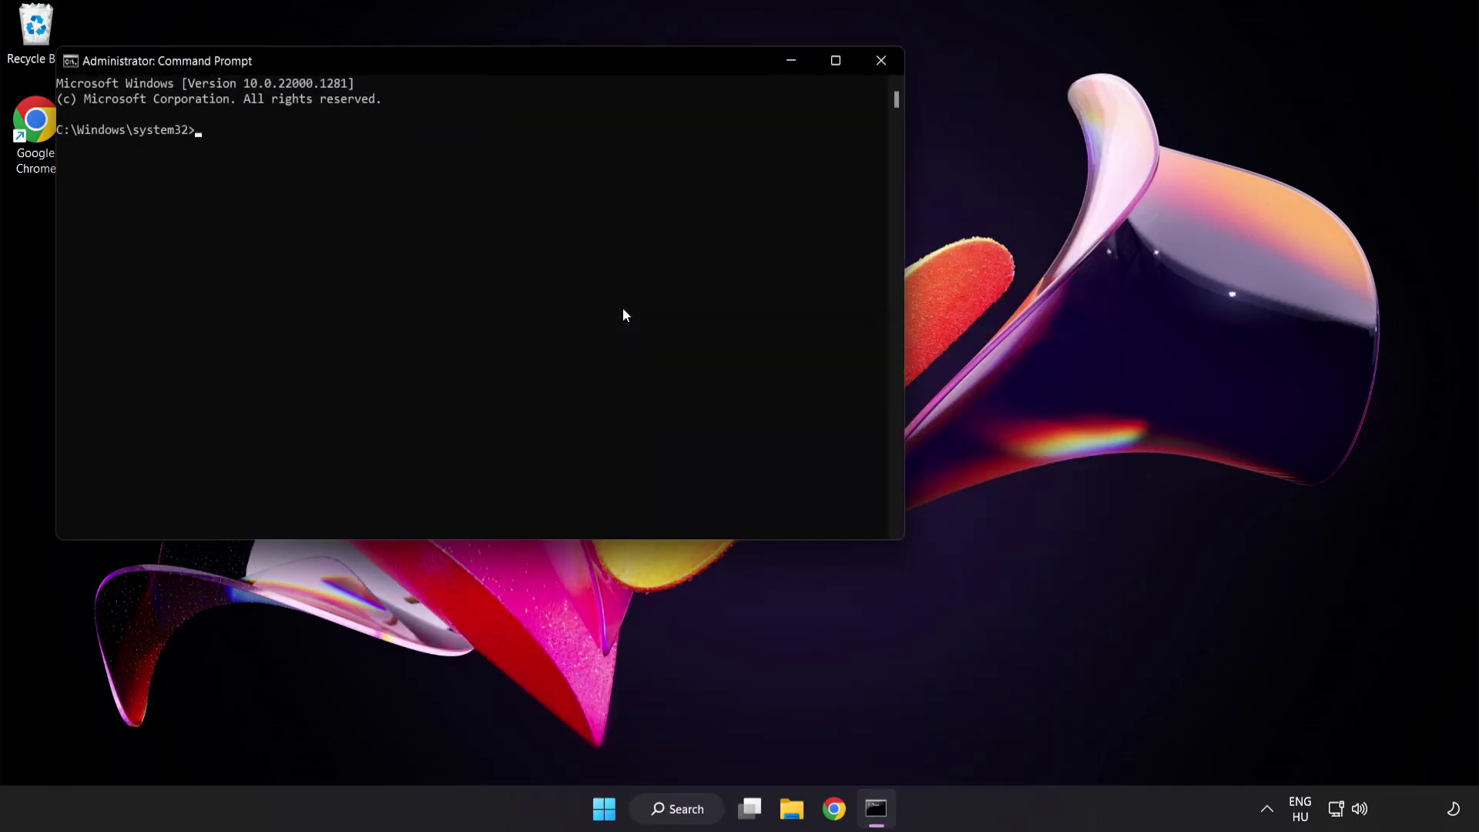
left_click_drag(422, 61, 644, 147)
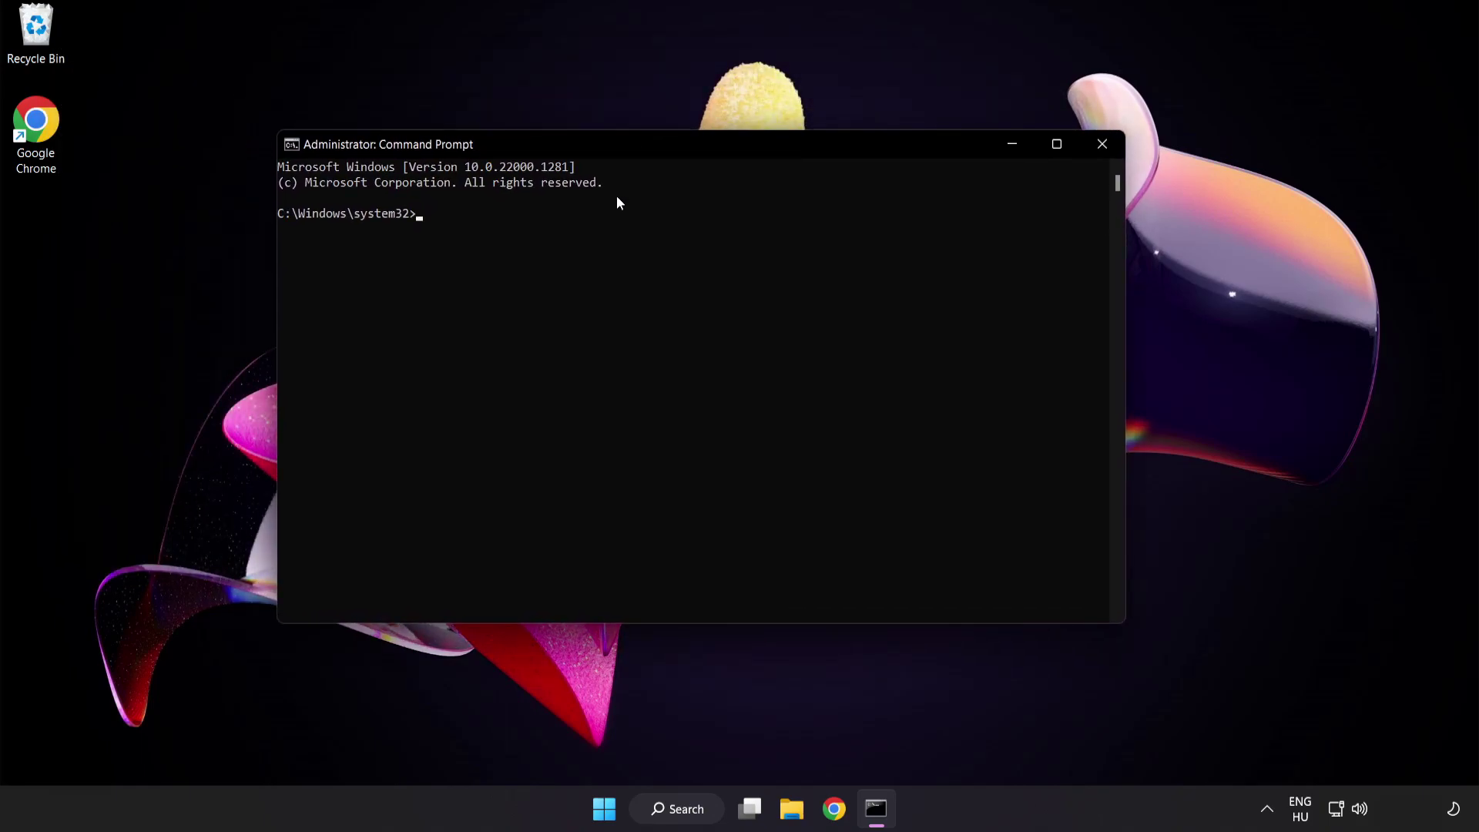
Step: Run sfc /scannow in the administrator Command Prompt
type("sfc")
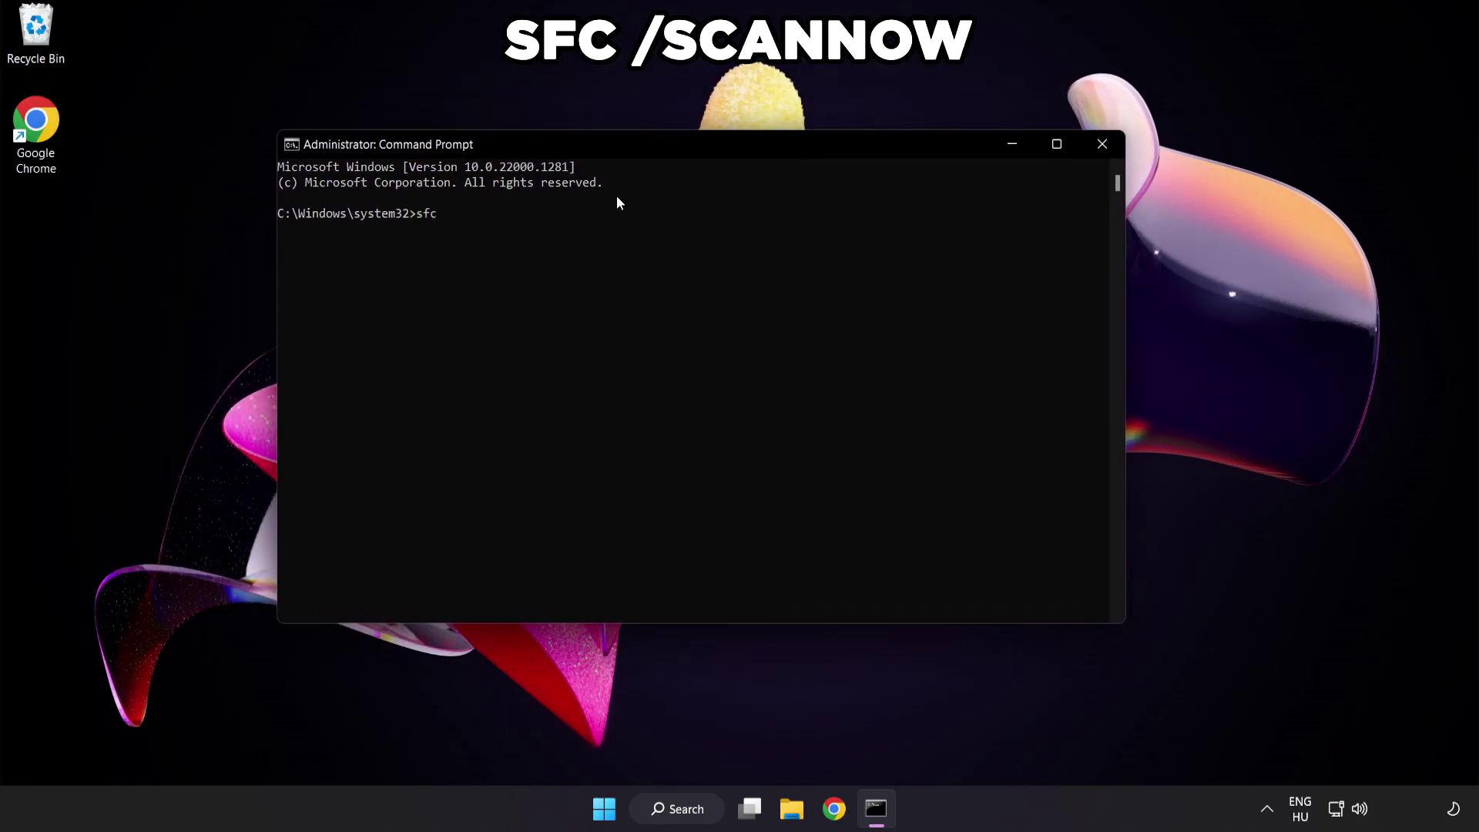
type(" /scanno")
type("w")
key("Return")
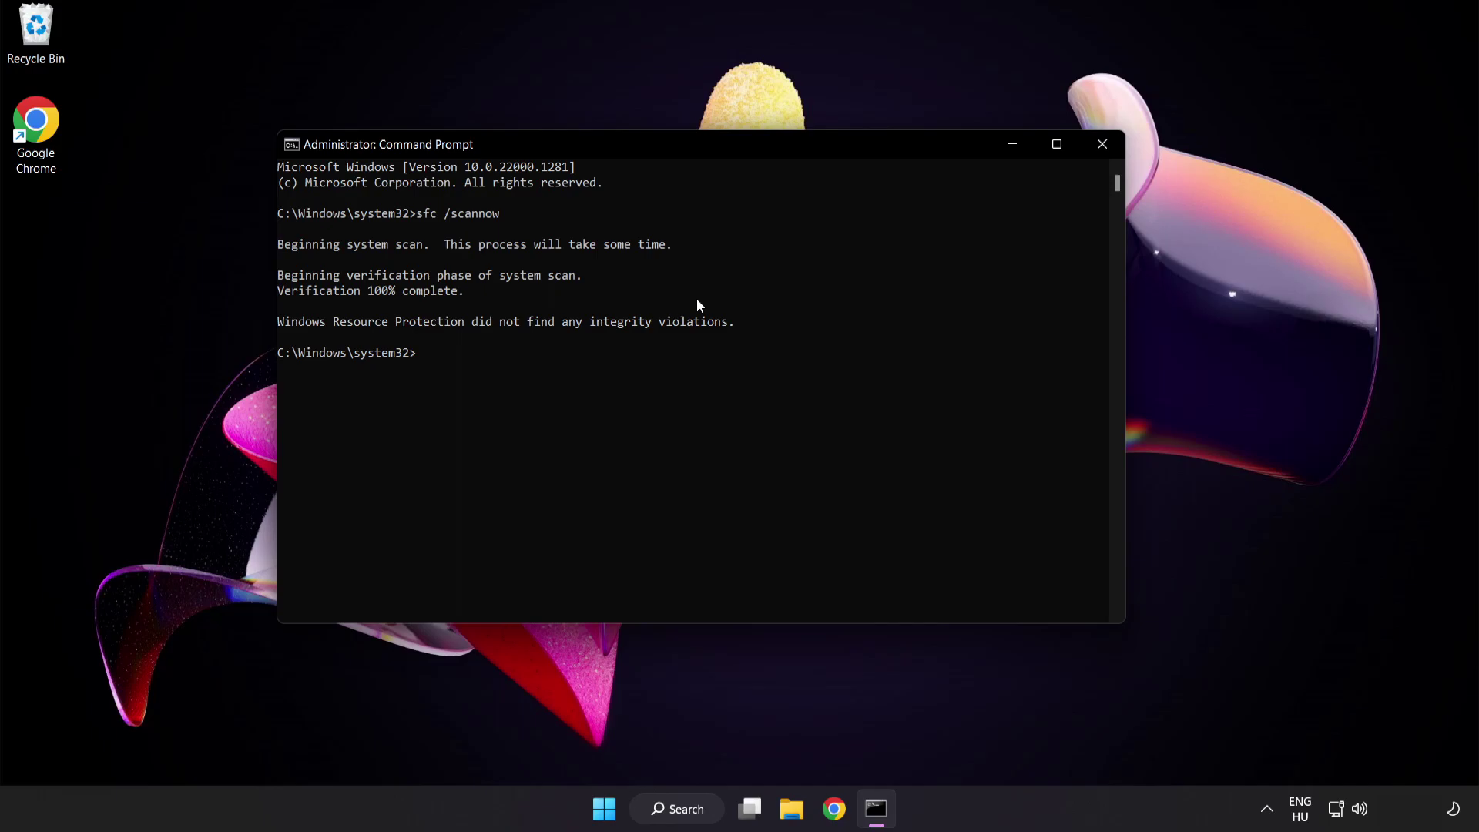
Step: Close the Command Prompt window and bring up the Start menu power options
left_click(1100, 146)
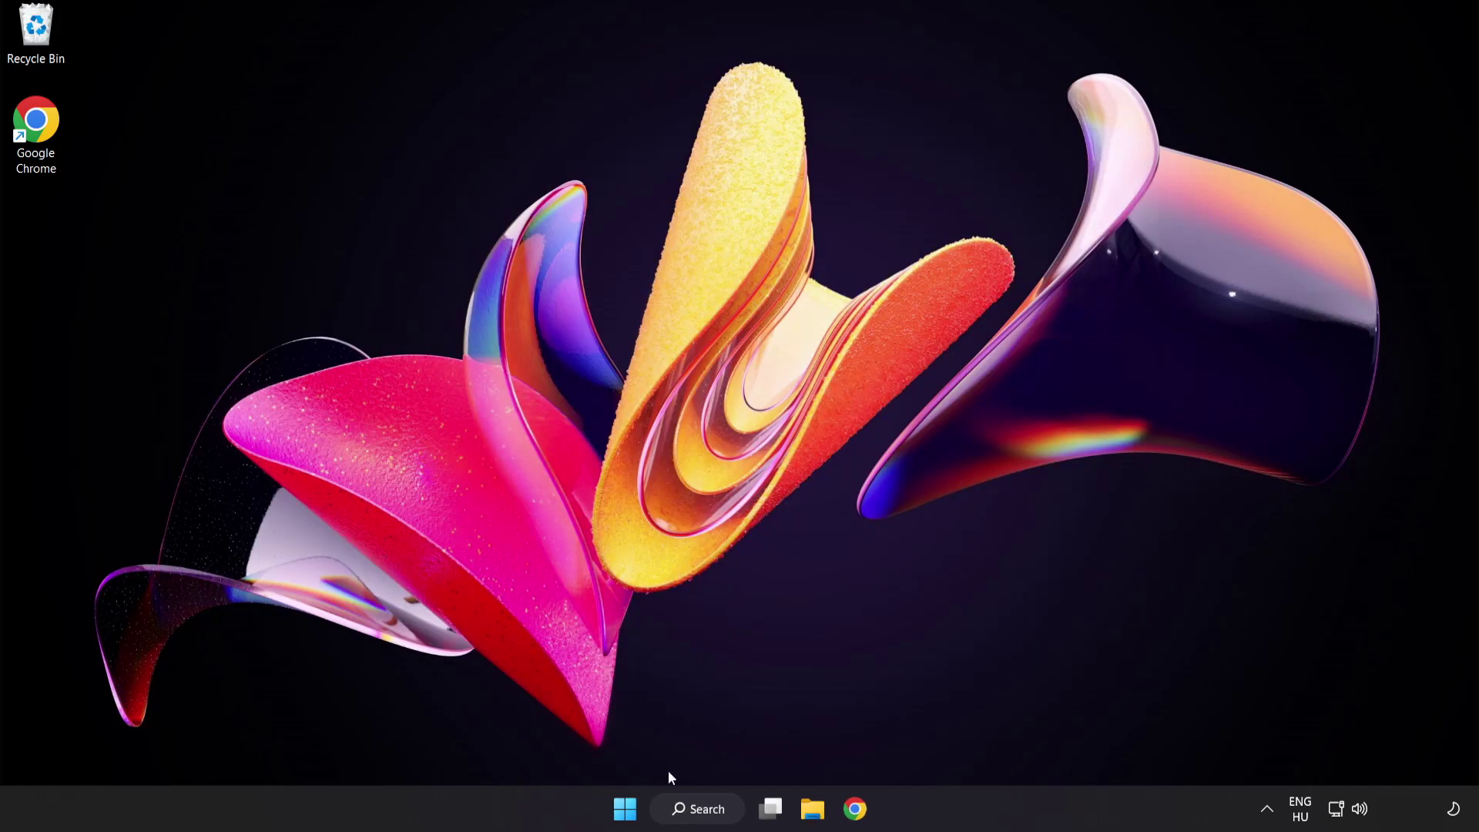
left_click(625, 808)
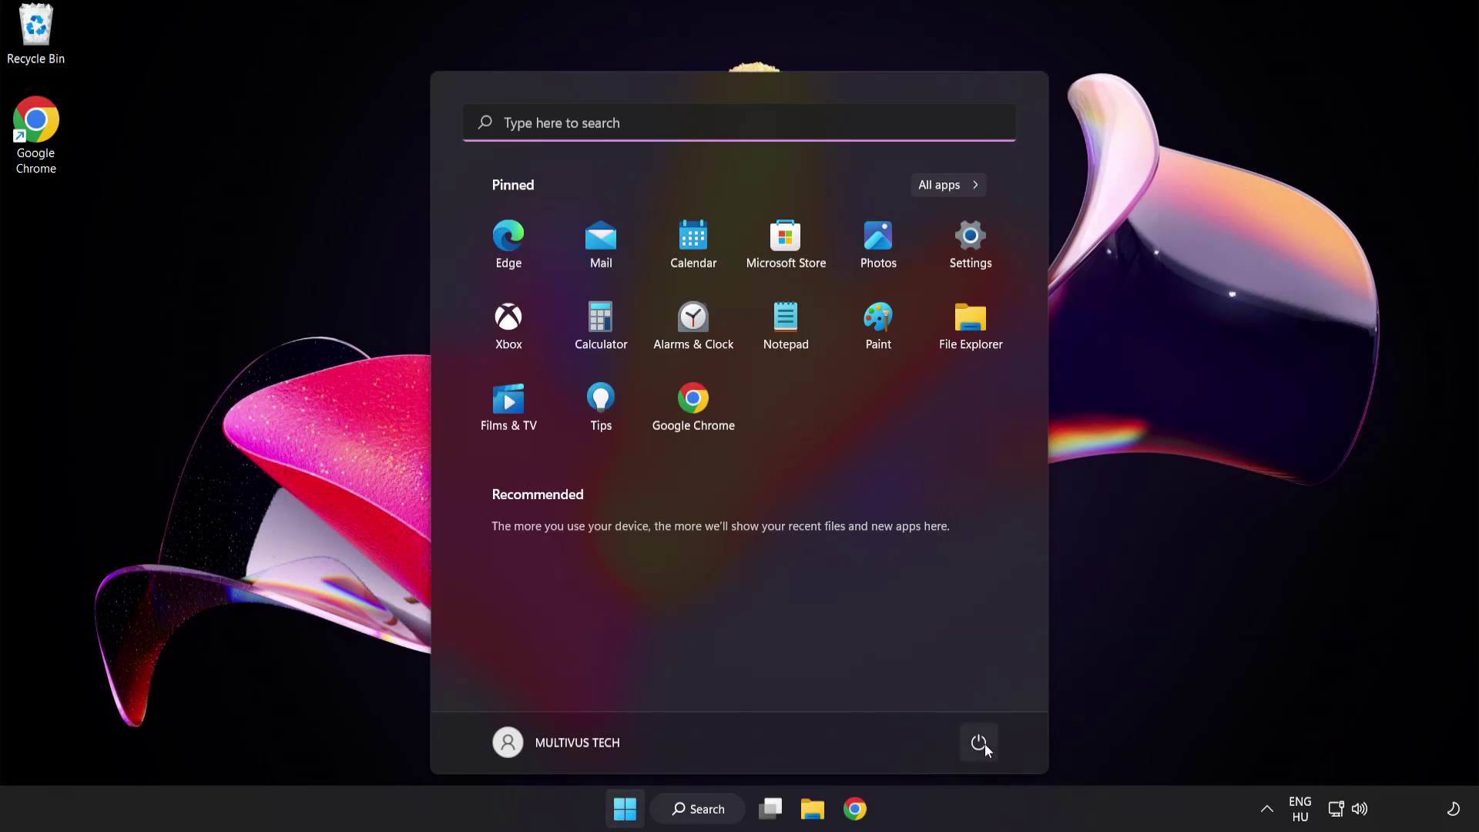
left_click(978, 742)
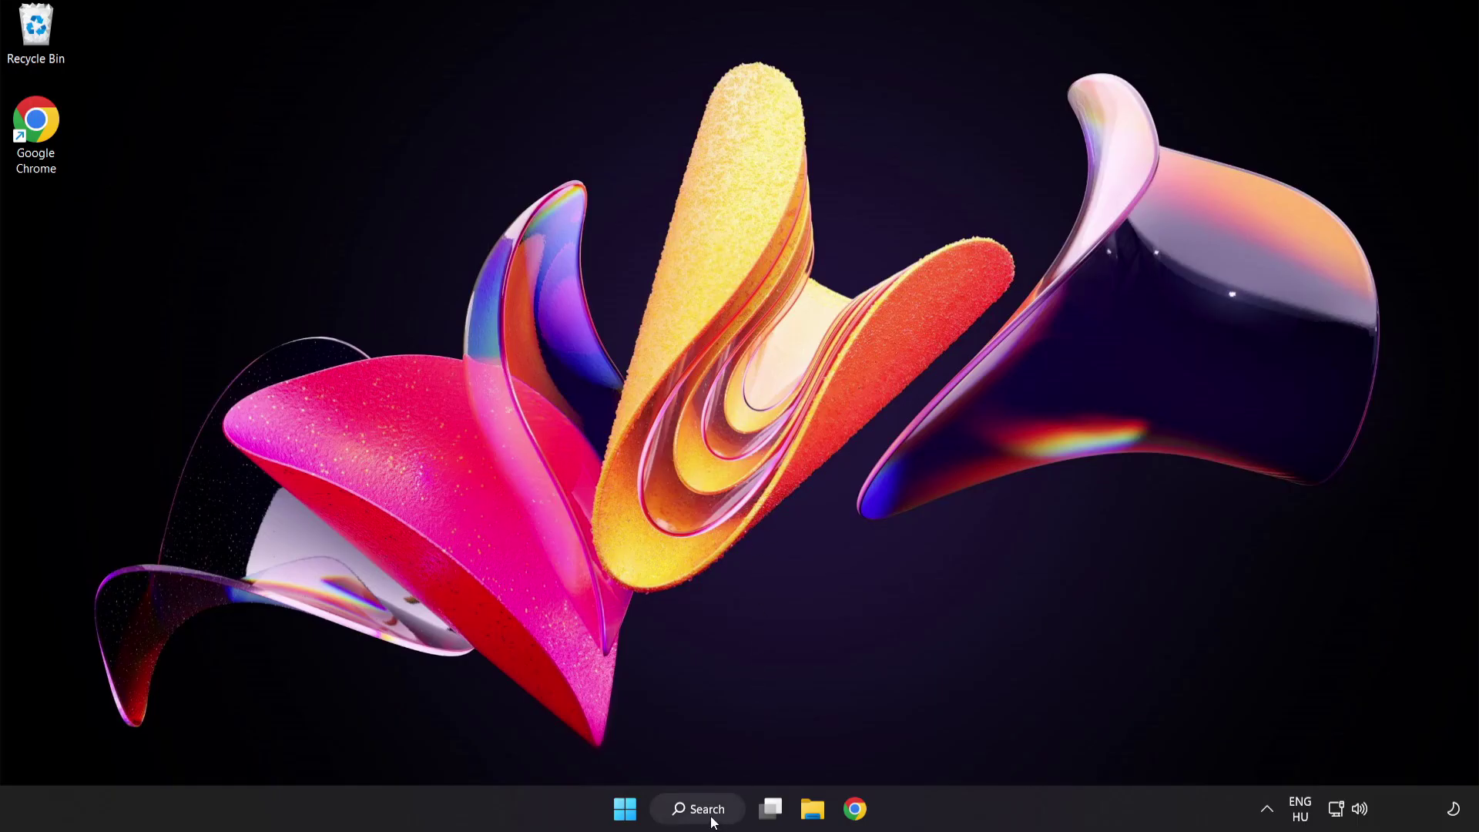
Step: Search 'security' and open Windows Security's Virus & threat protection page
left_click(712, 811)
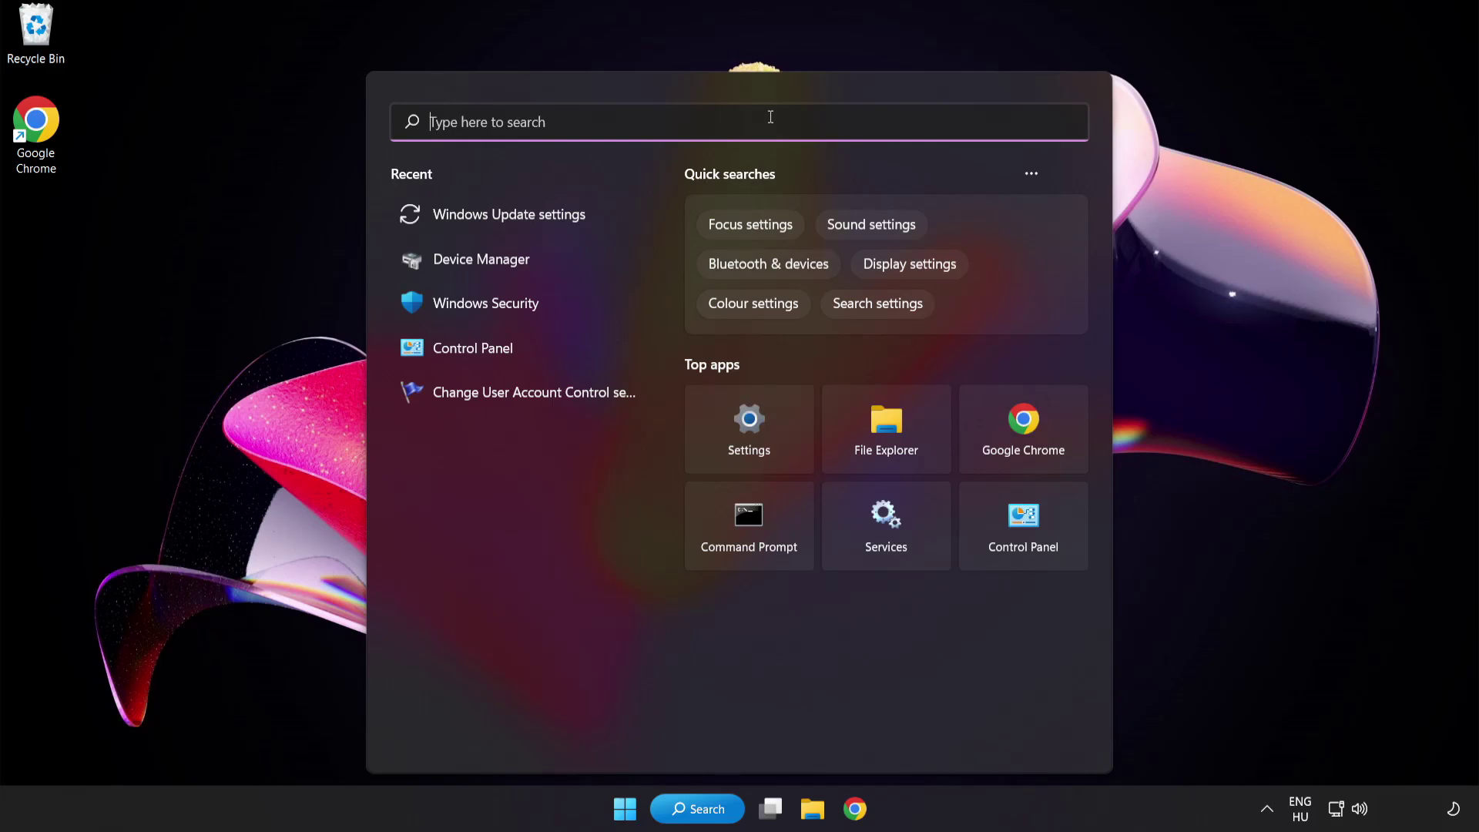
type("security")
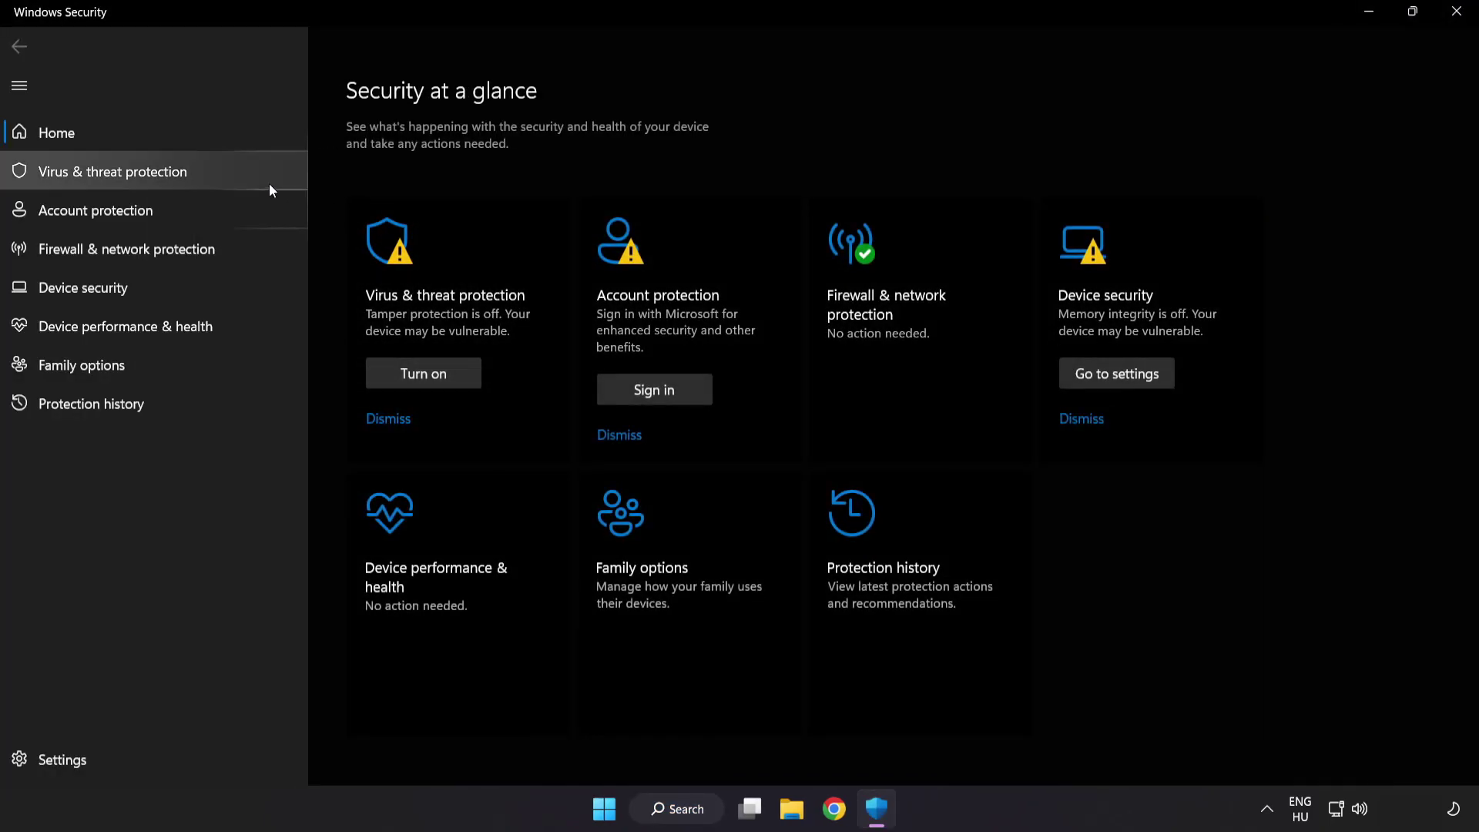
left_click(224, 174)
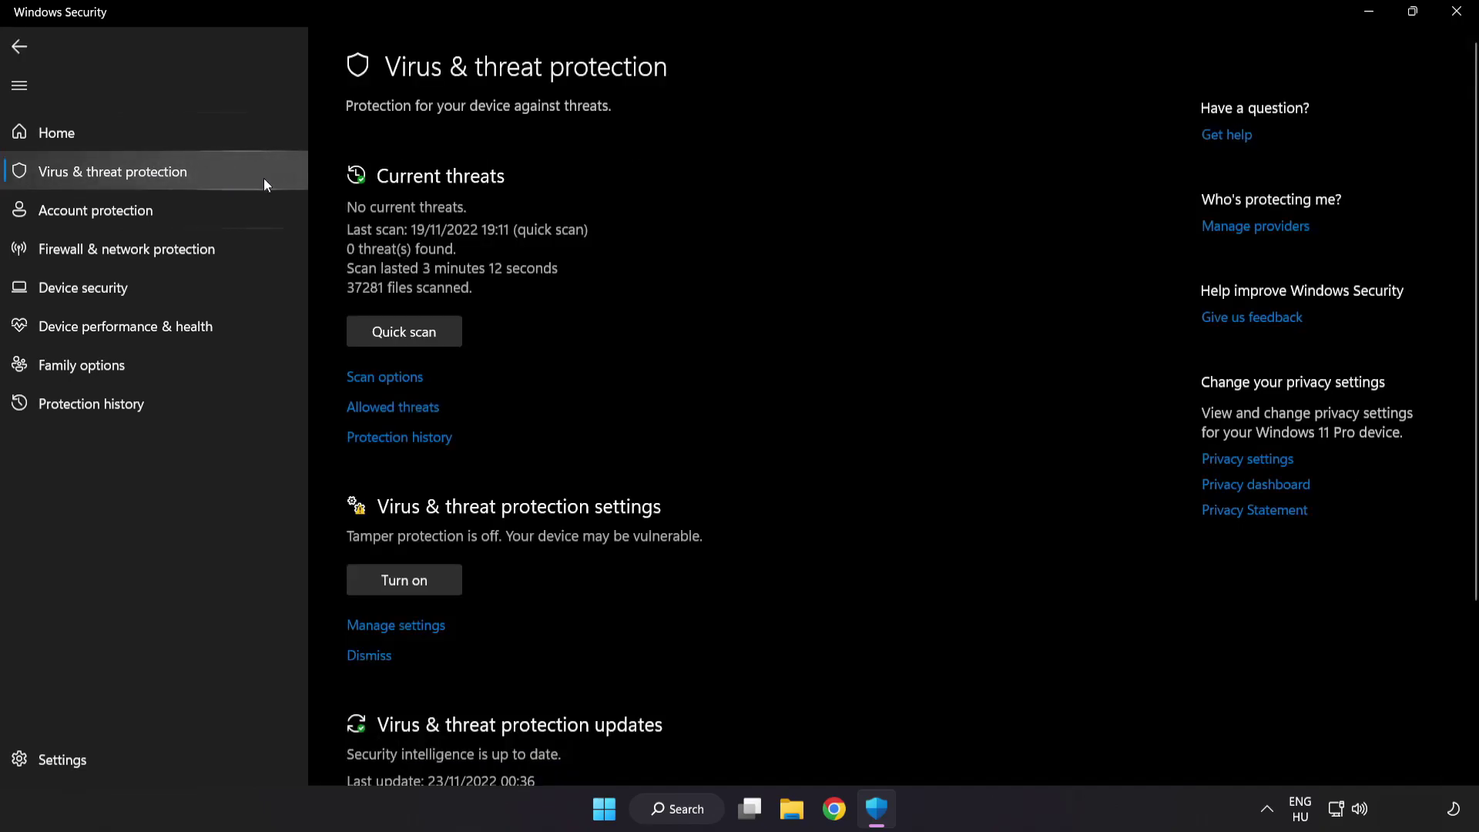
scroll(934, 224, "down", 3)
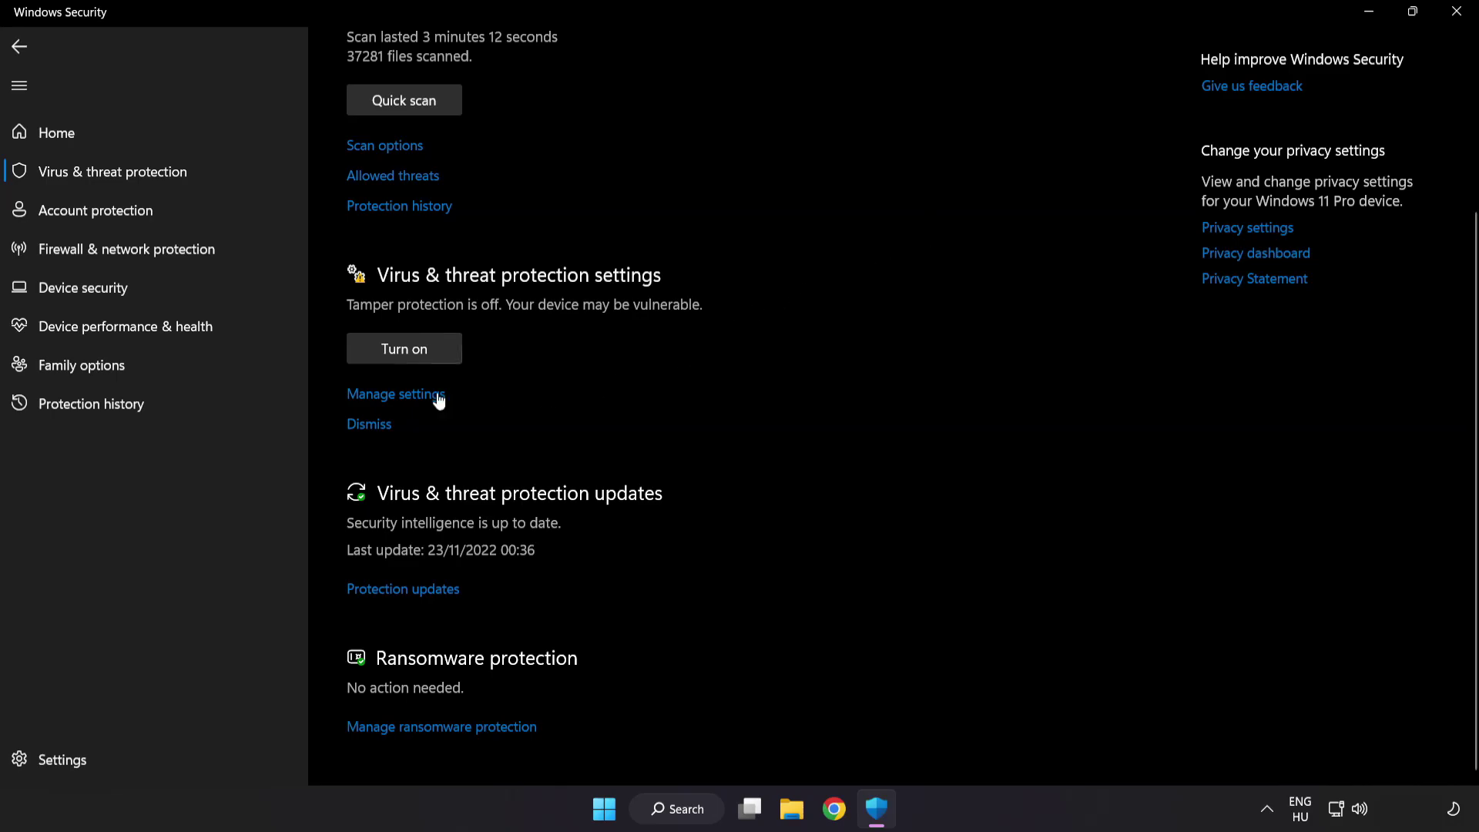
Step: Open Virus & threat protection settings and the Add or remove exclusions list
left_click(405, 396)
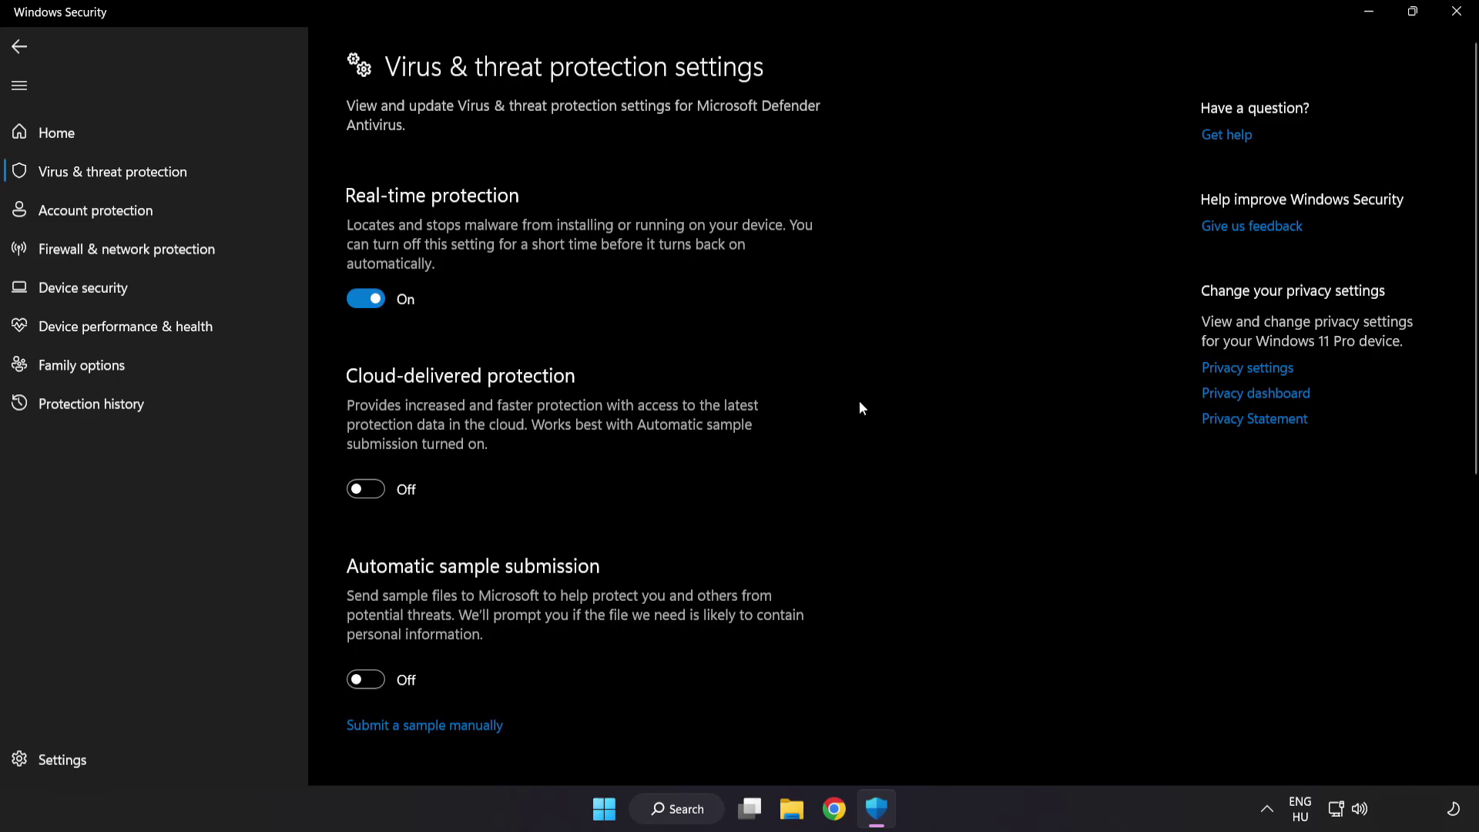
scroll(858, 400, "down", 2)
scroll(859, 401, "down", 3)
scroll(861, 407, "down", 1)
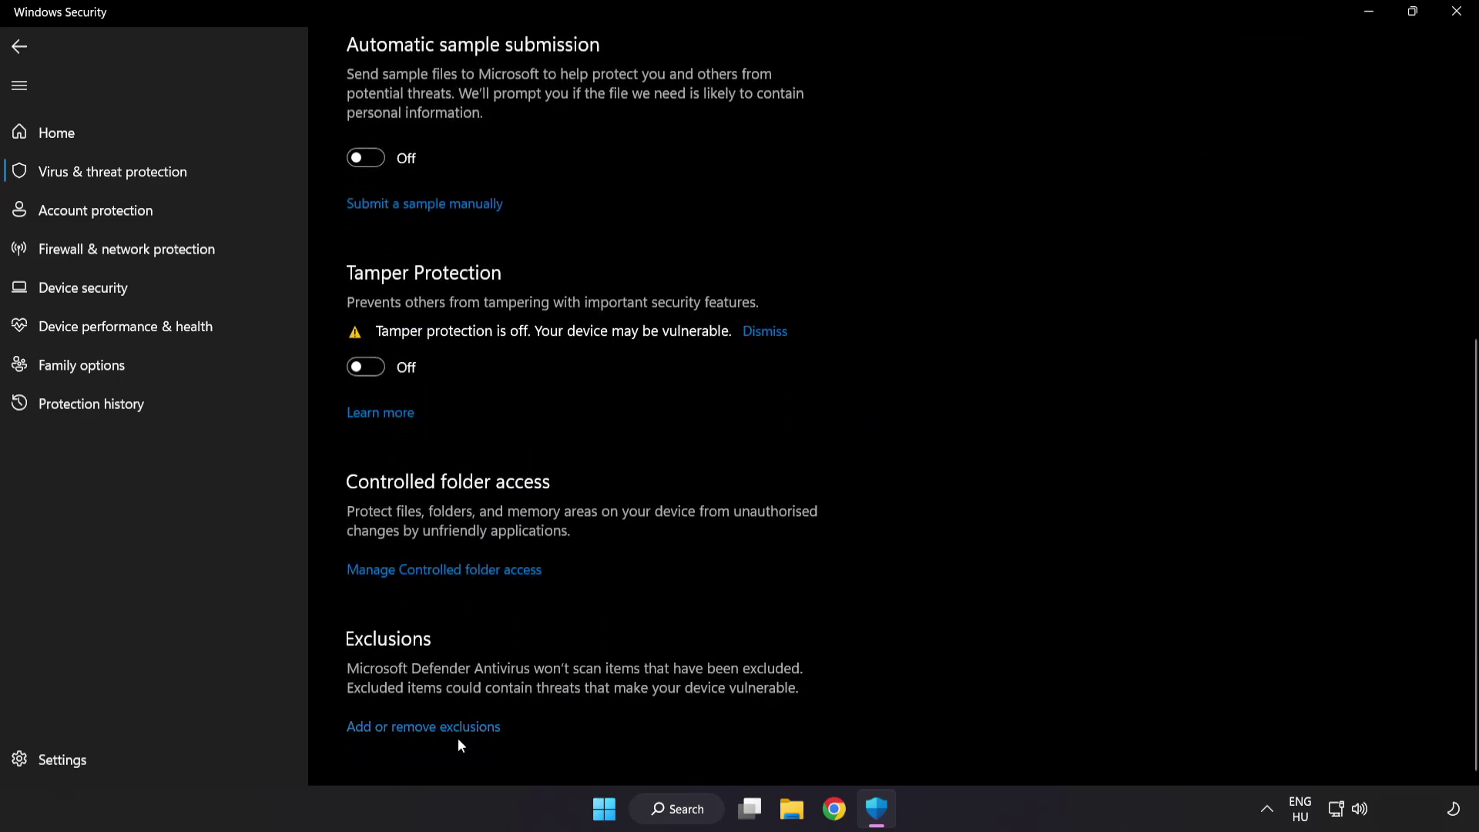
left_click(430, 730)
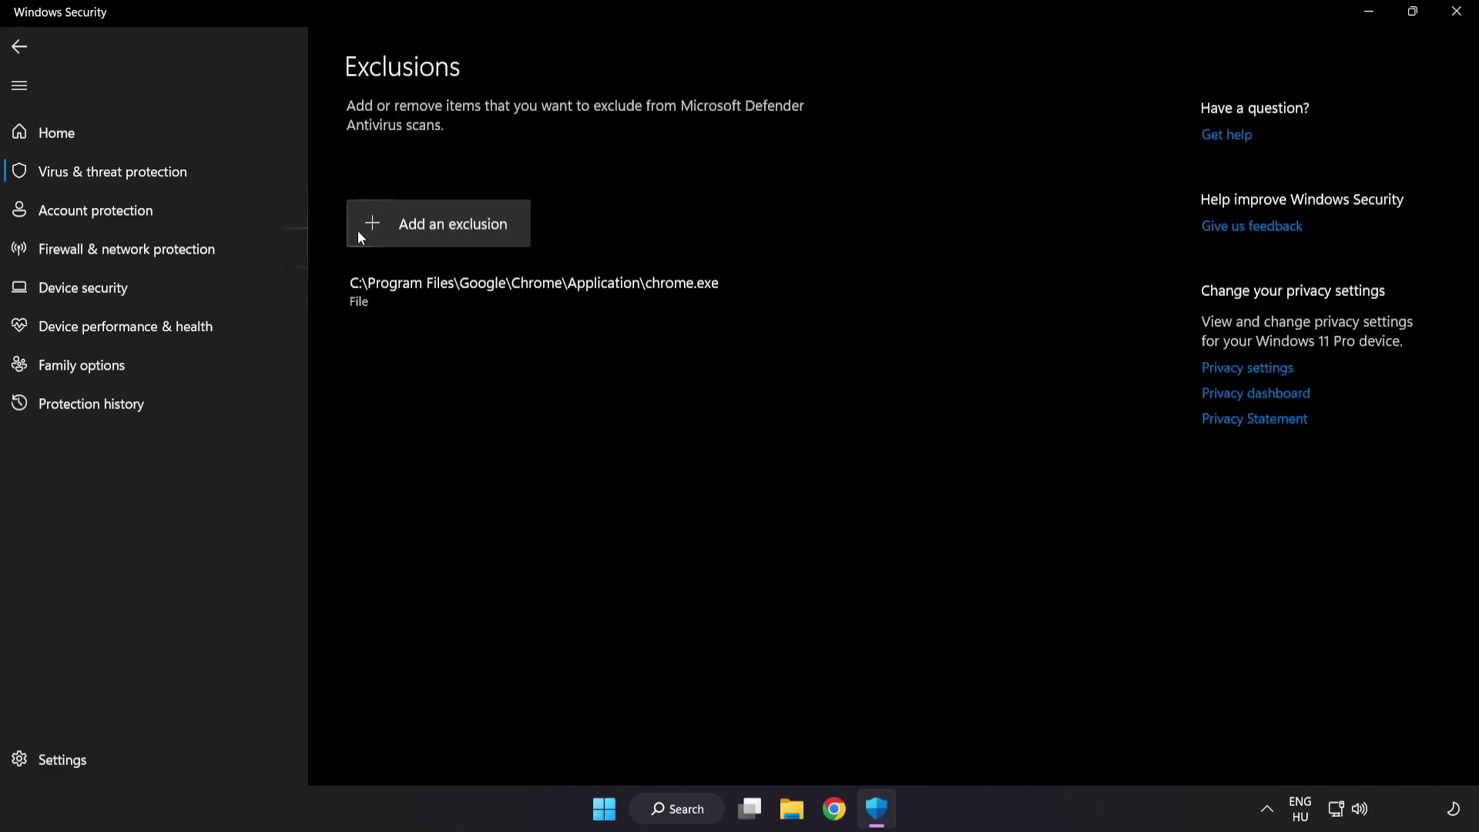
Step: Start a File exclusion and navigate the picker up to This PC
left_click(442, 235)
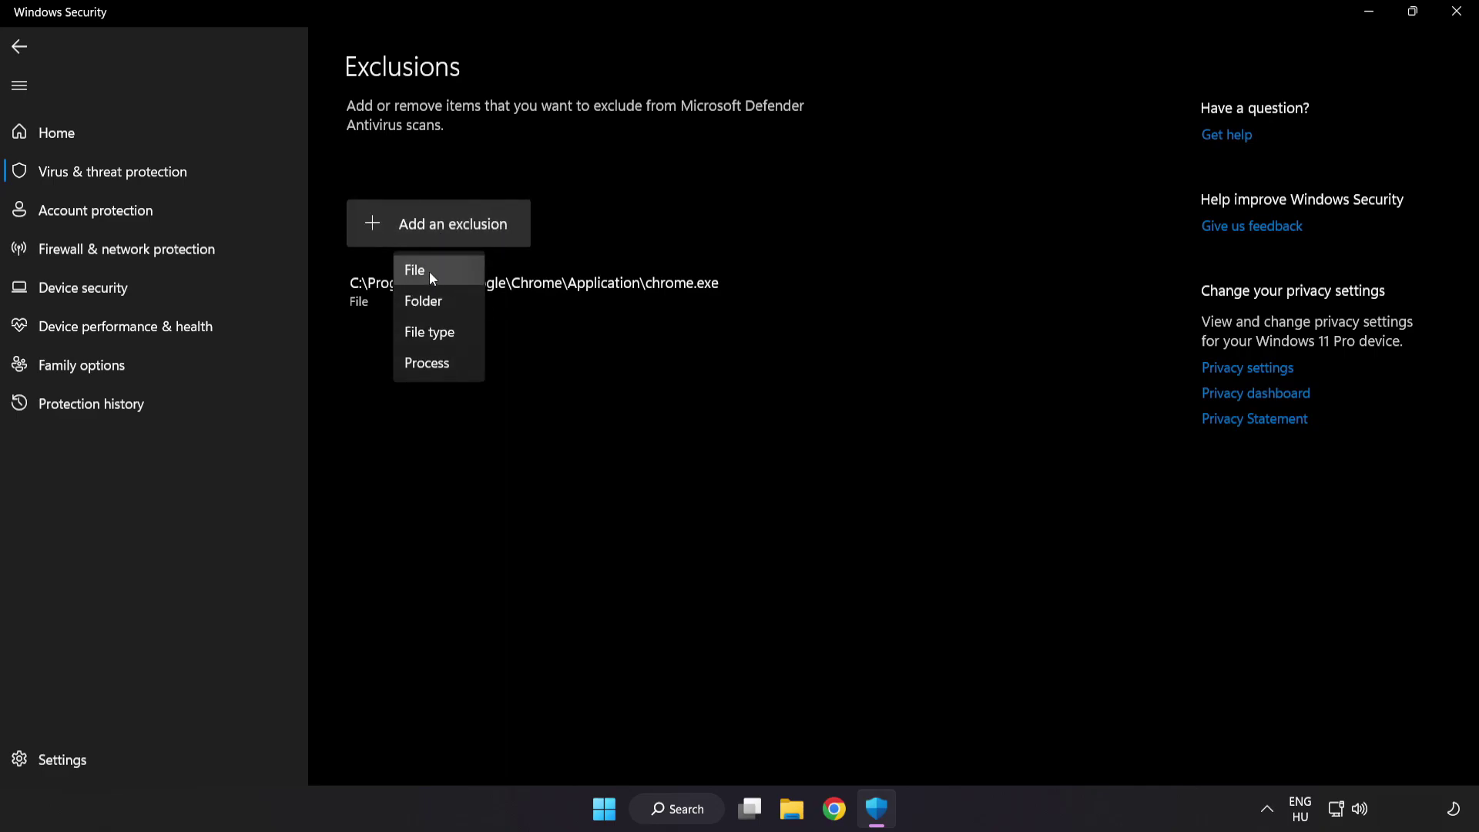
left_click(430, 273)
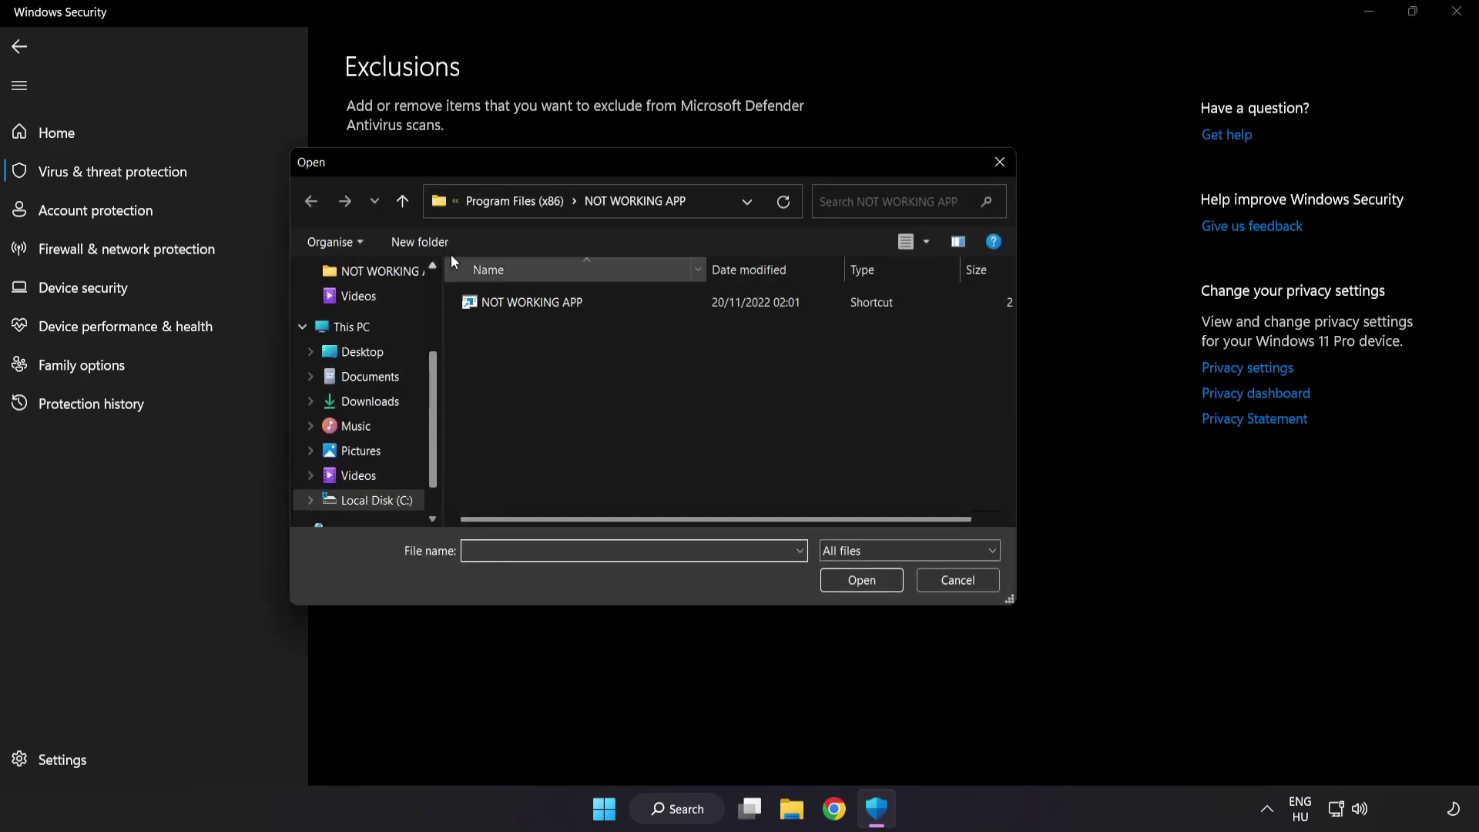
left_click(473, 206)
left_click(484, 201)
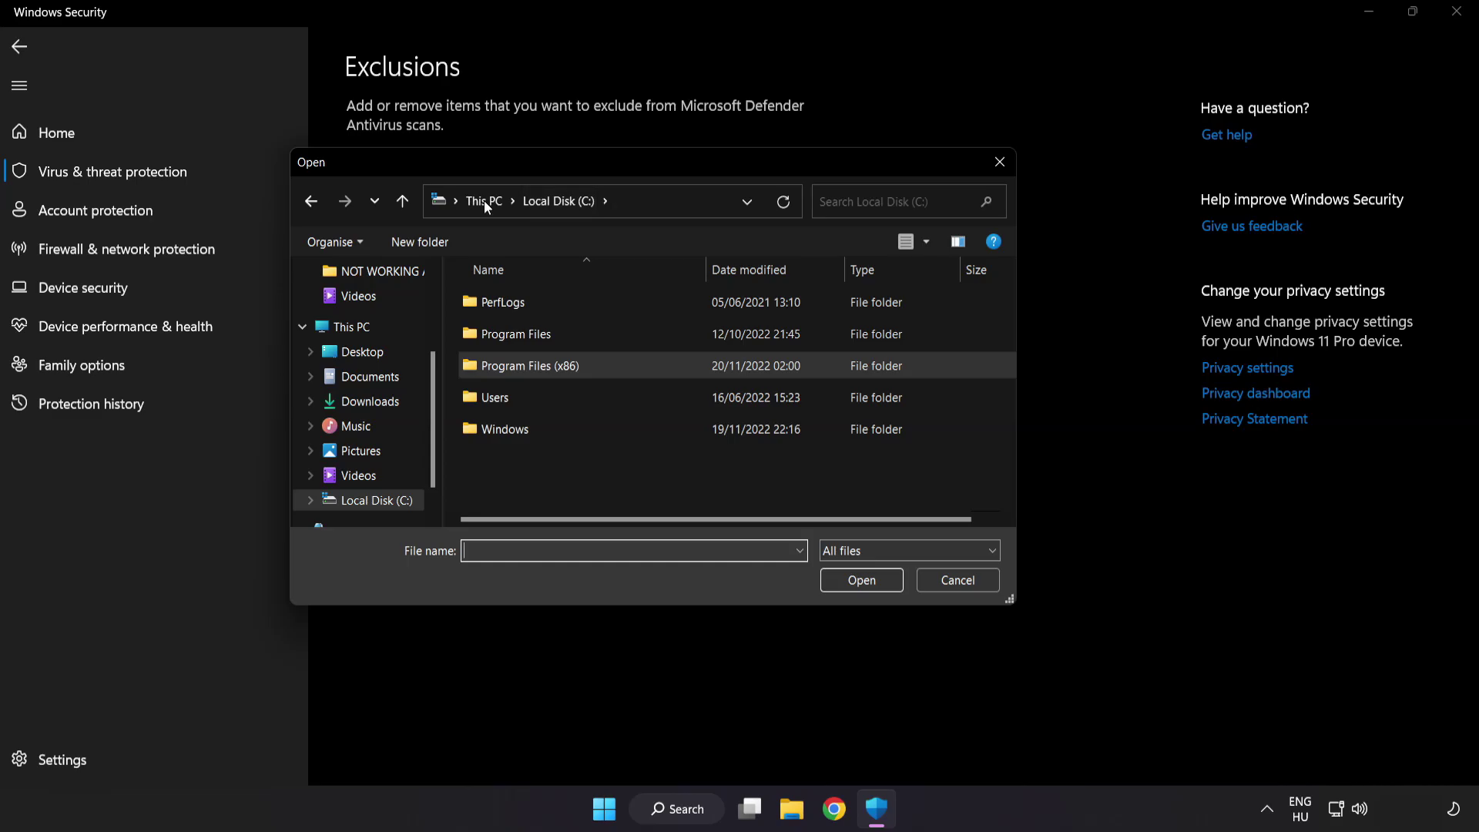
left_click(488, 201)
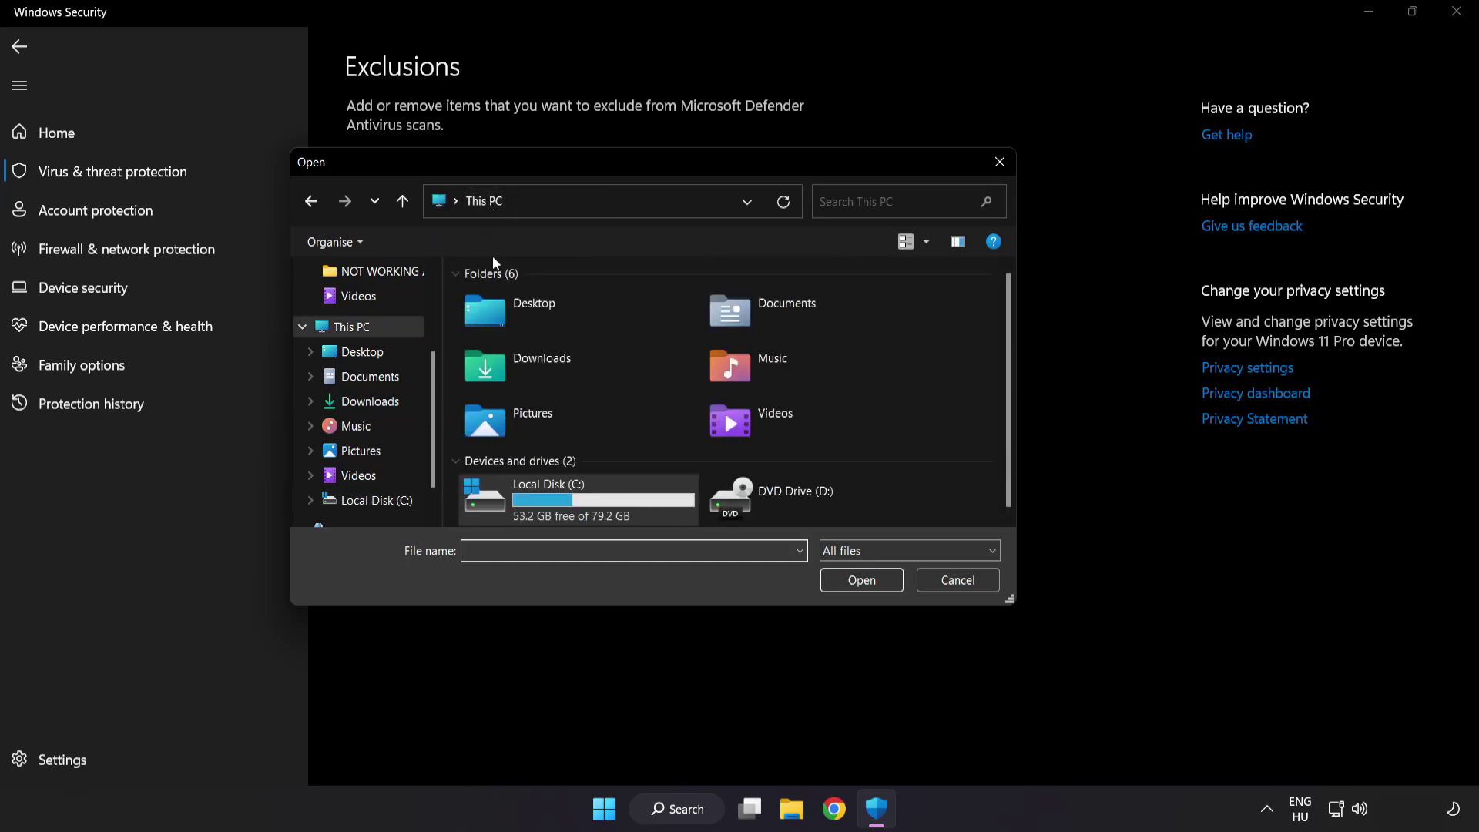
Step: Select the shortcut in C:\Program Files (x86)\NOT WORKING APP as the excluded file
double_click(552, 505)
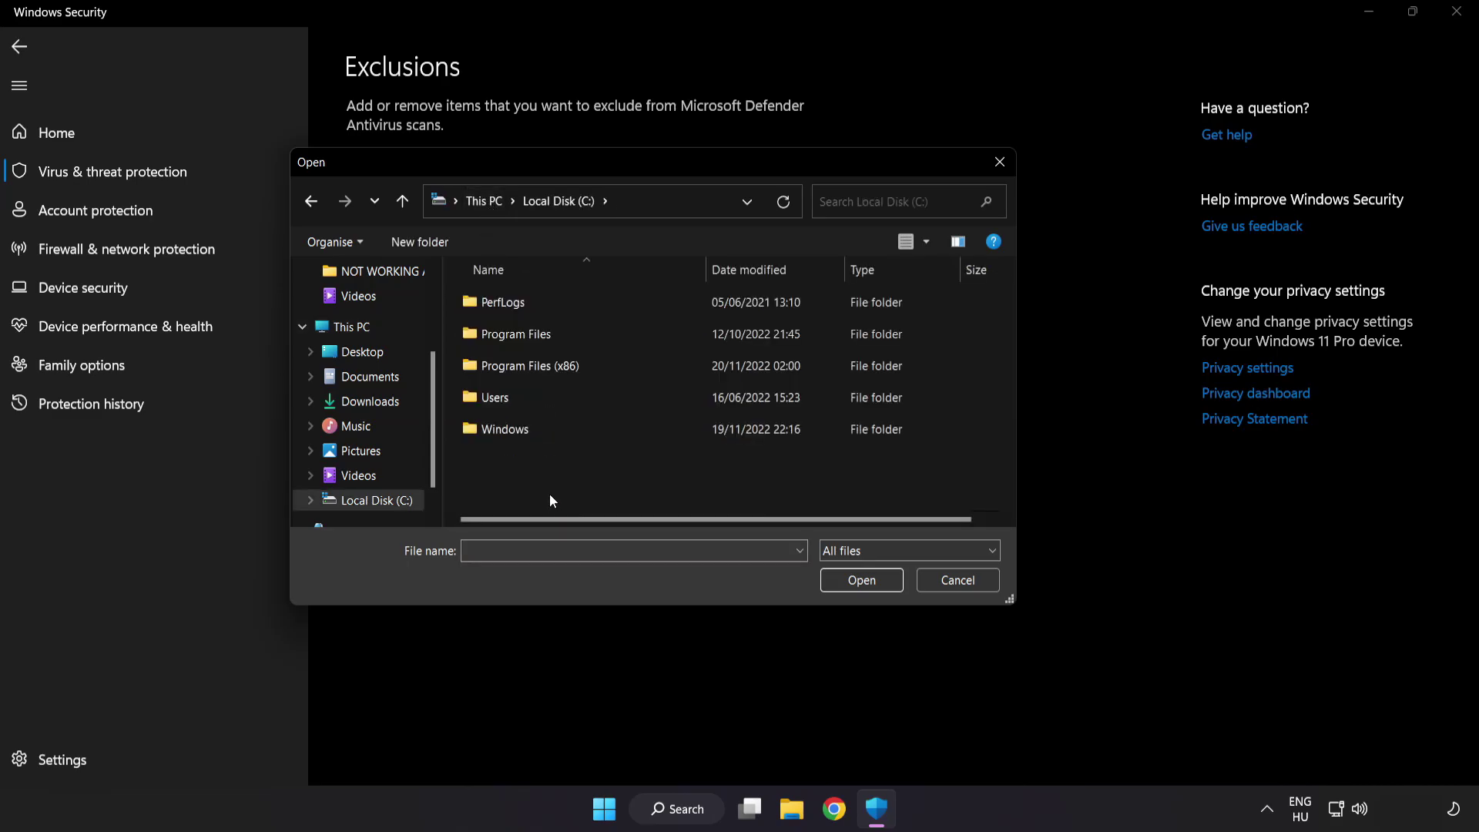
double_click(570, 365)
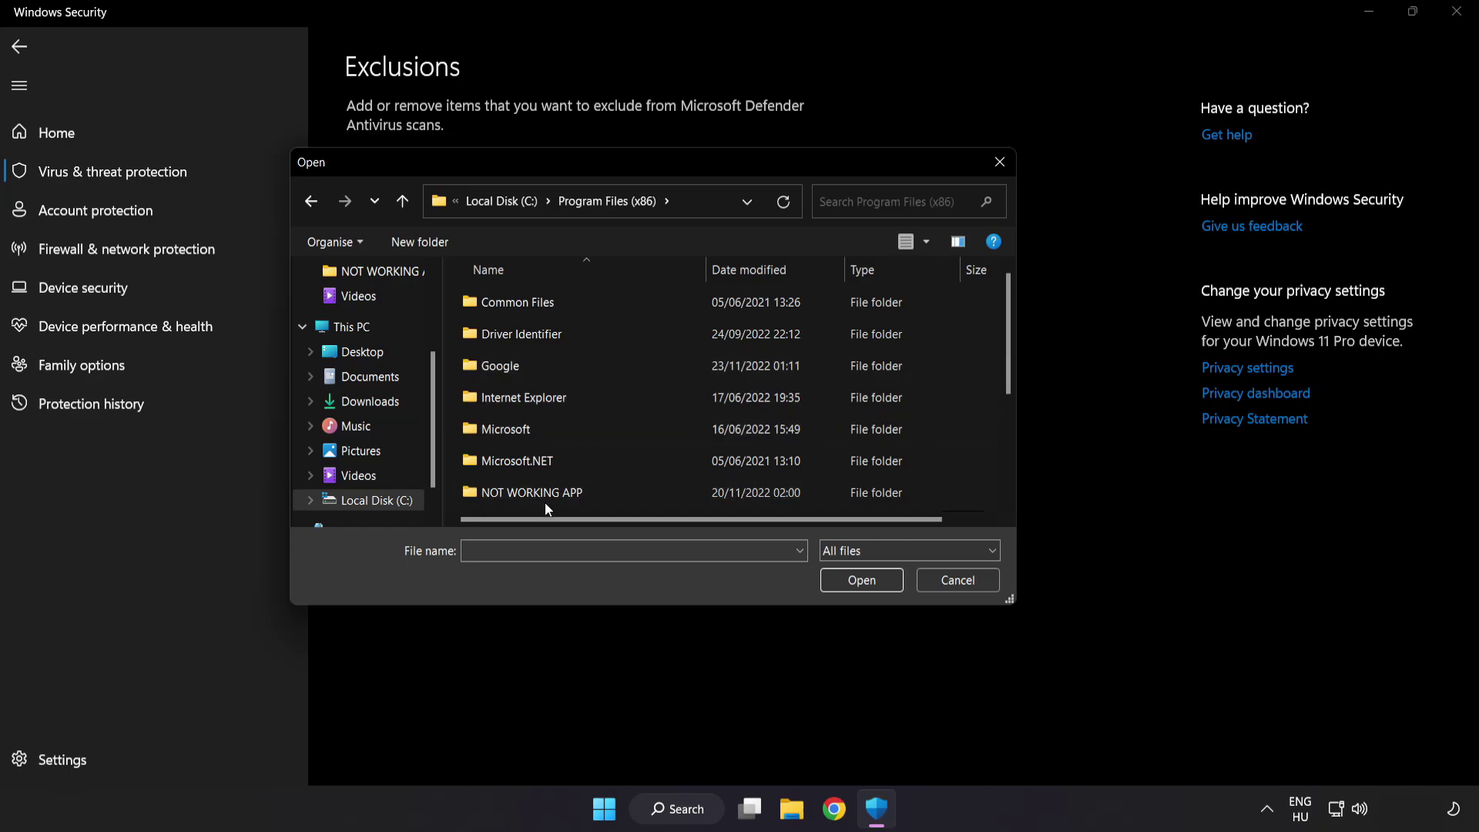
scroll(547, 486, "down", 1)
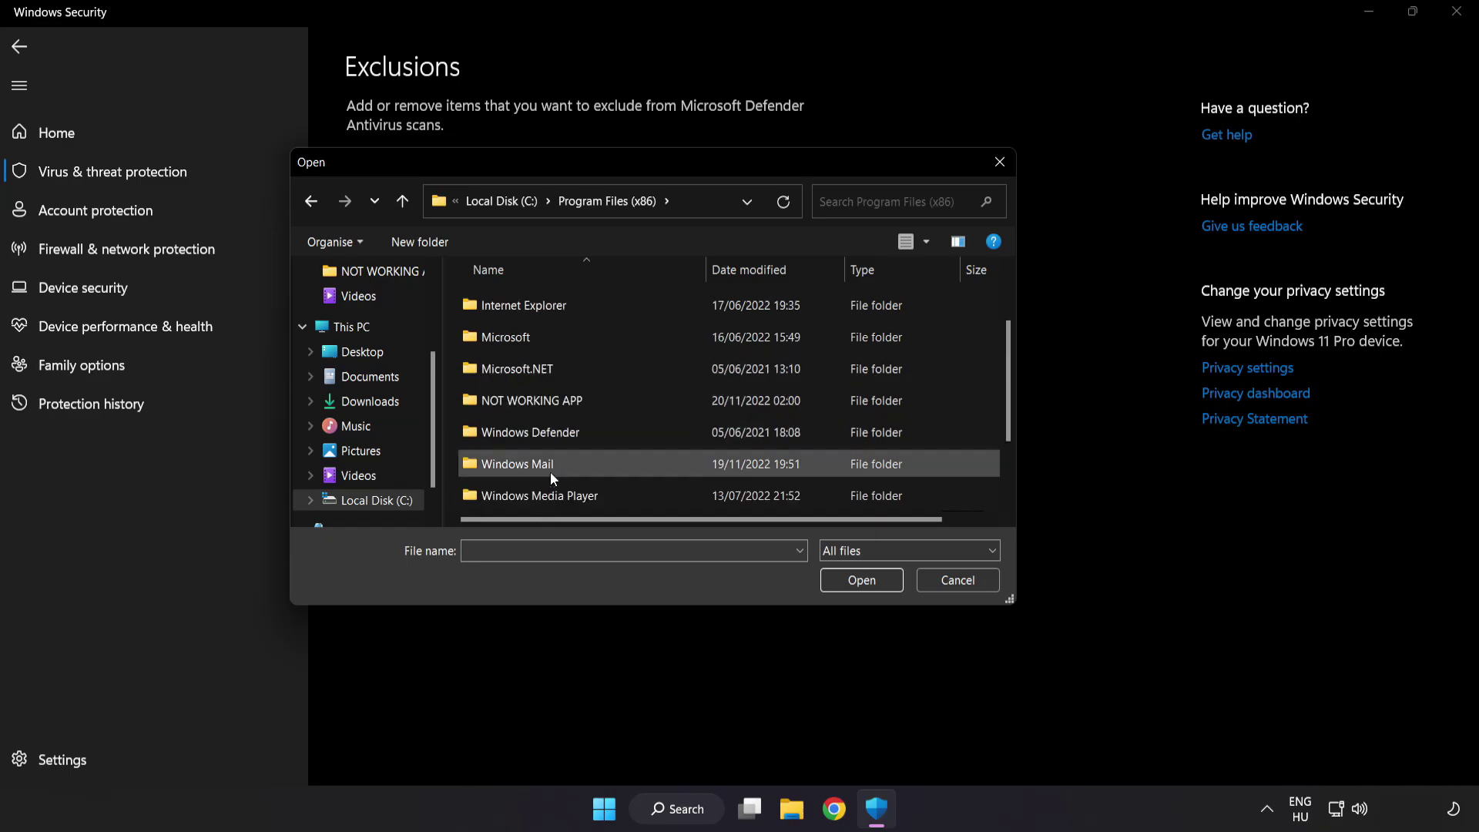
double_click(587, 401)
left_click(539, 305)
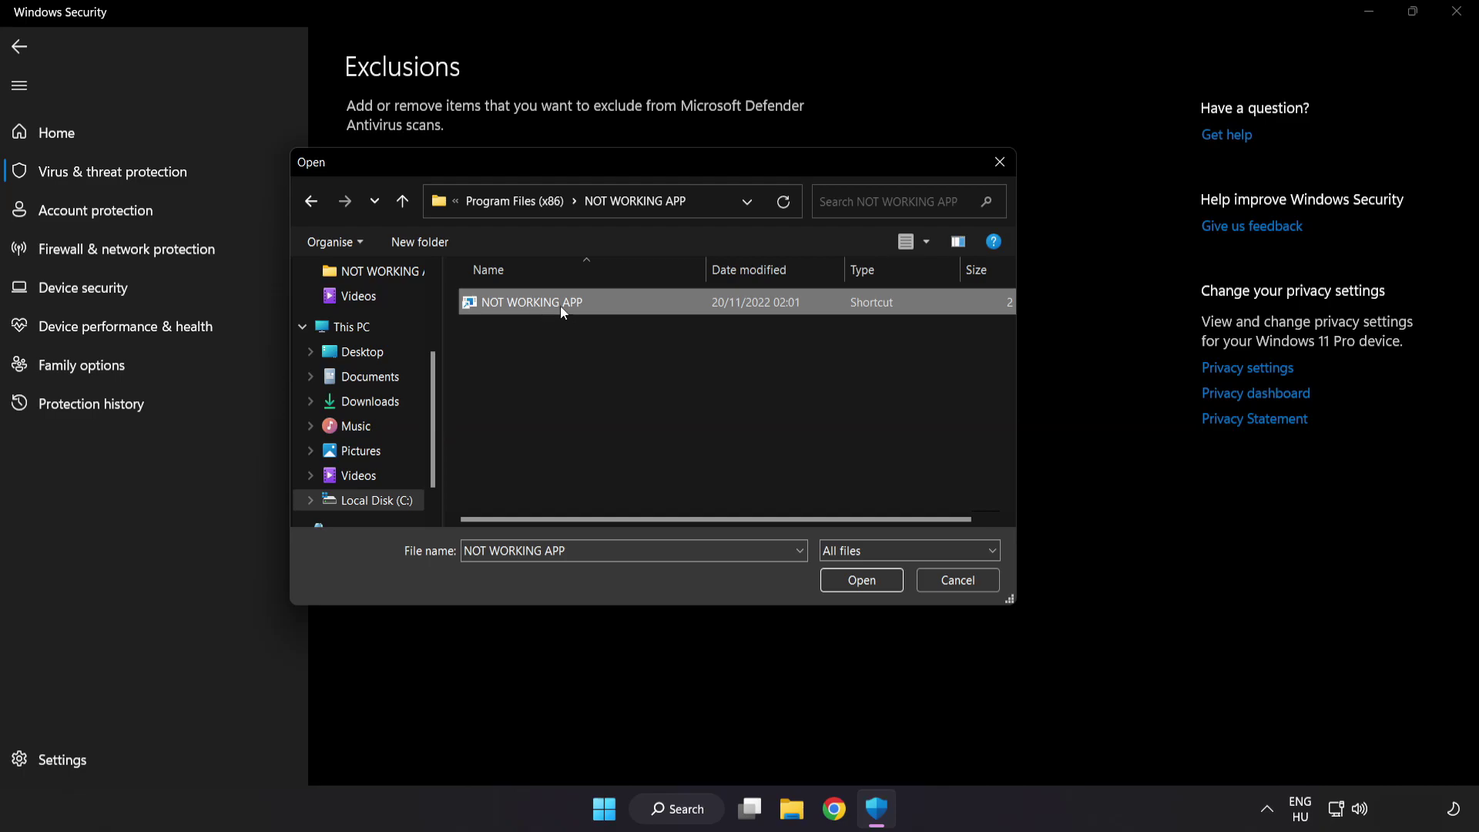
left_click(864, 589)
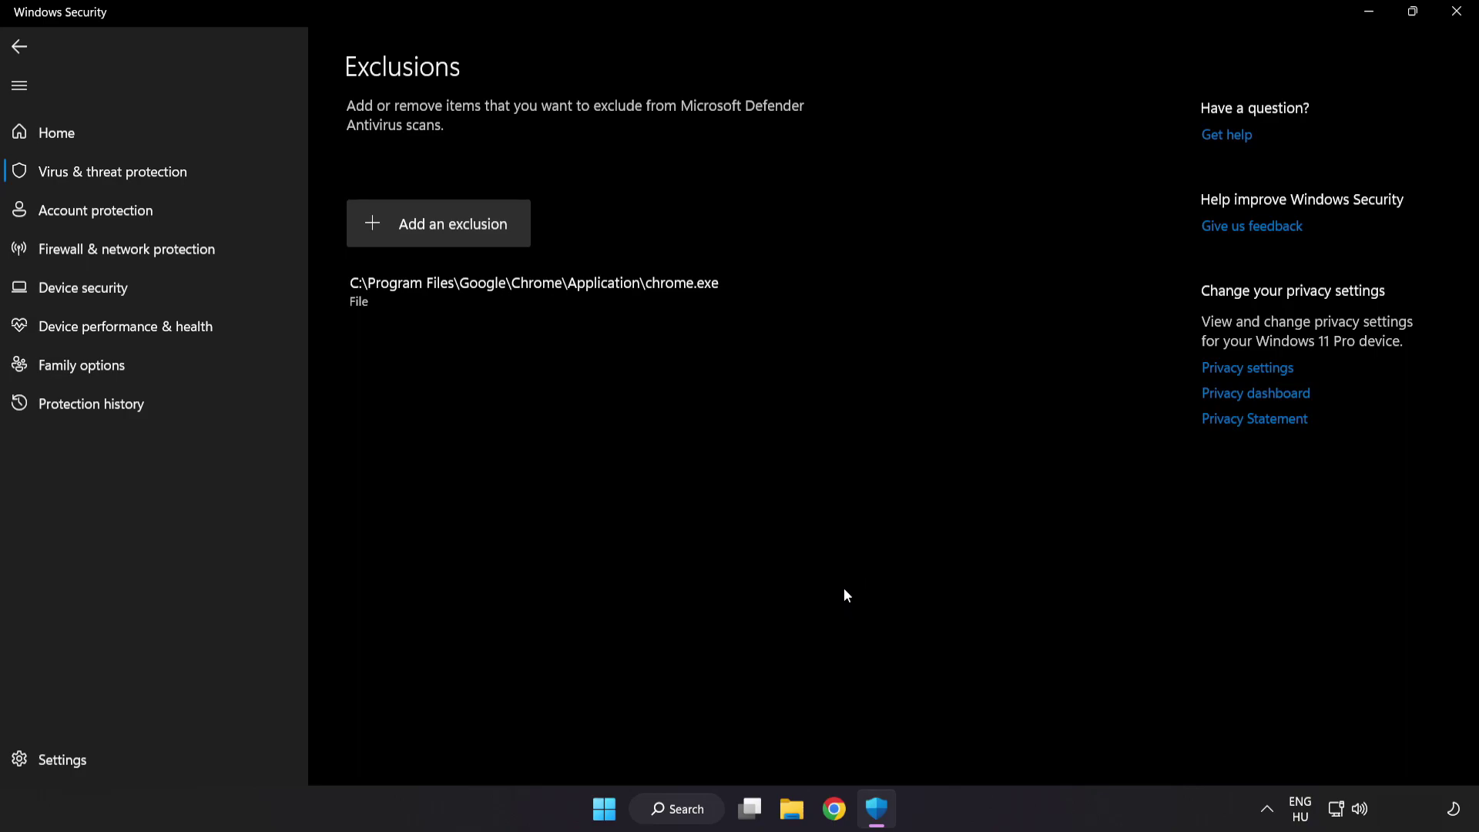
Step: Close Windows Security and show the Start menu's sleep, shut down and restart choices
left_click(1452, 23)
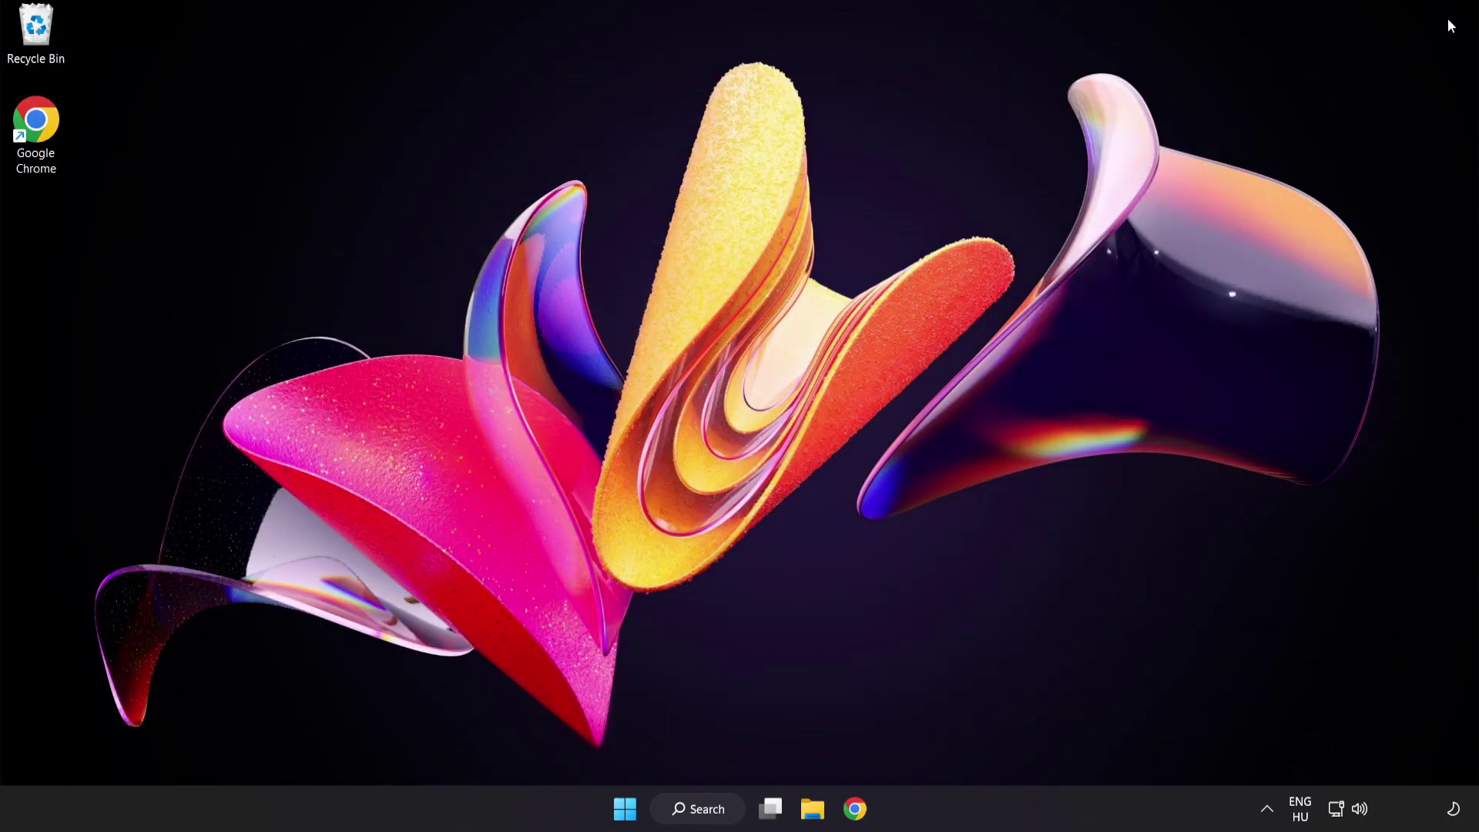
left_click(625, 808)
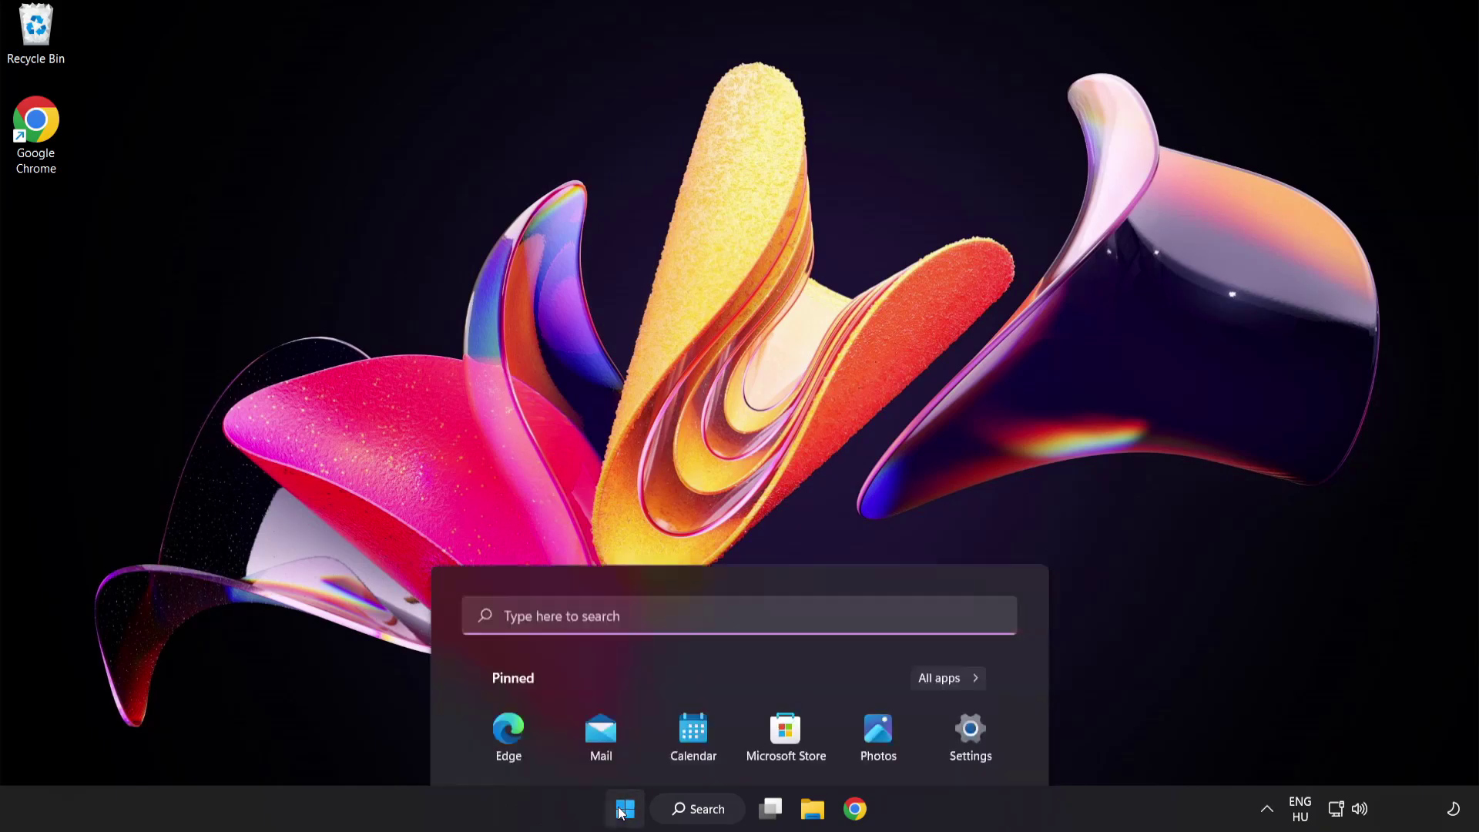
left_click(983, 742)
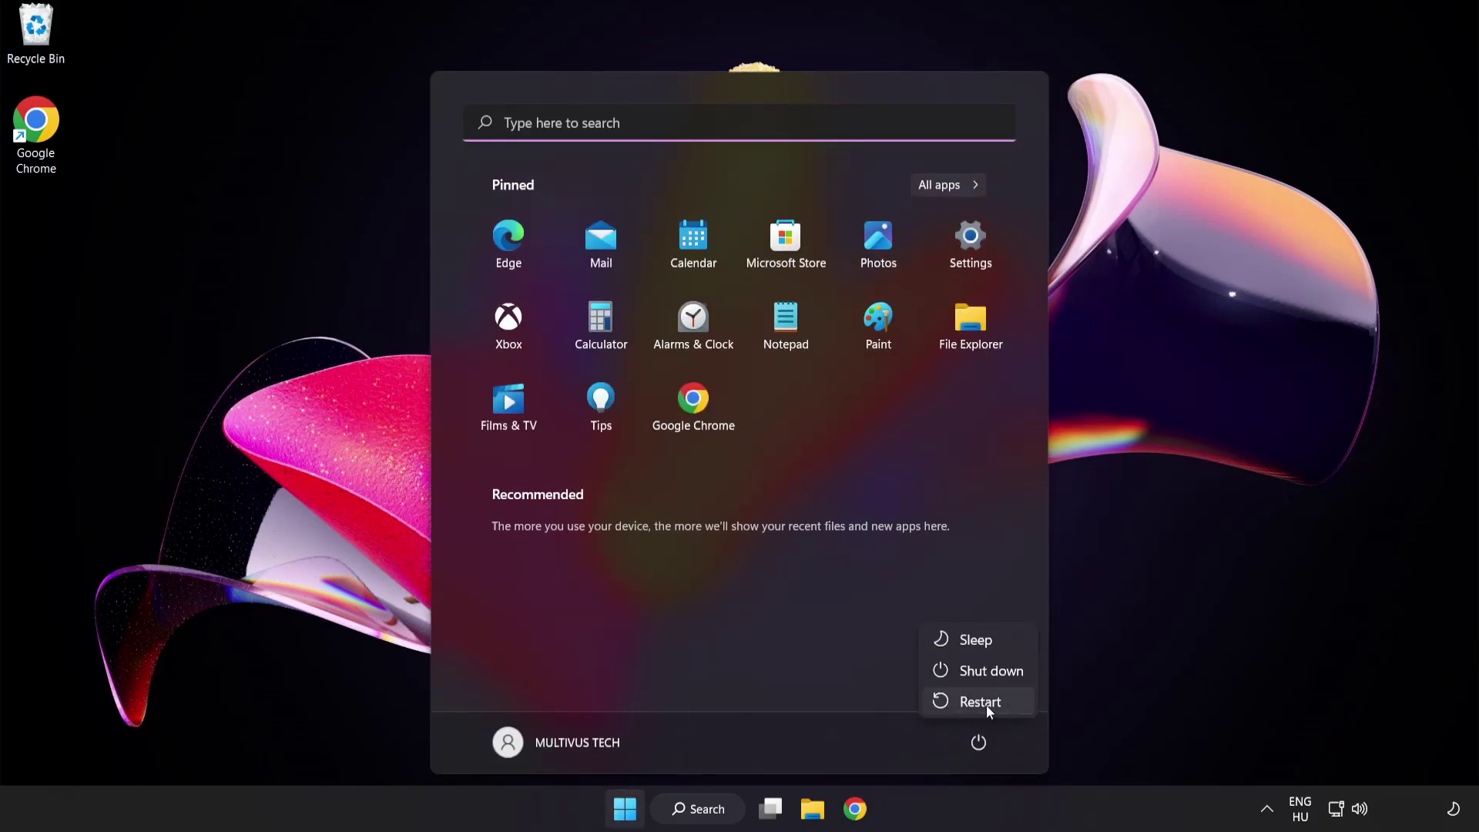